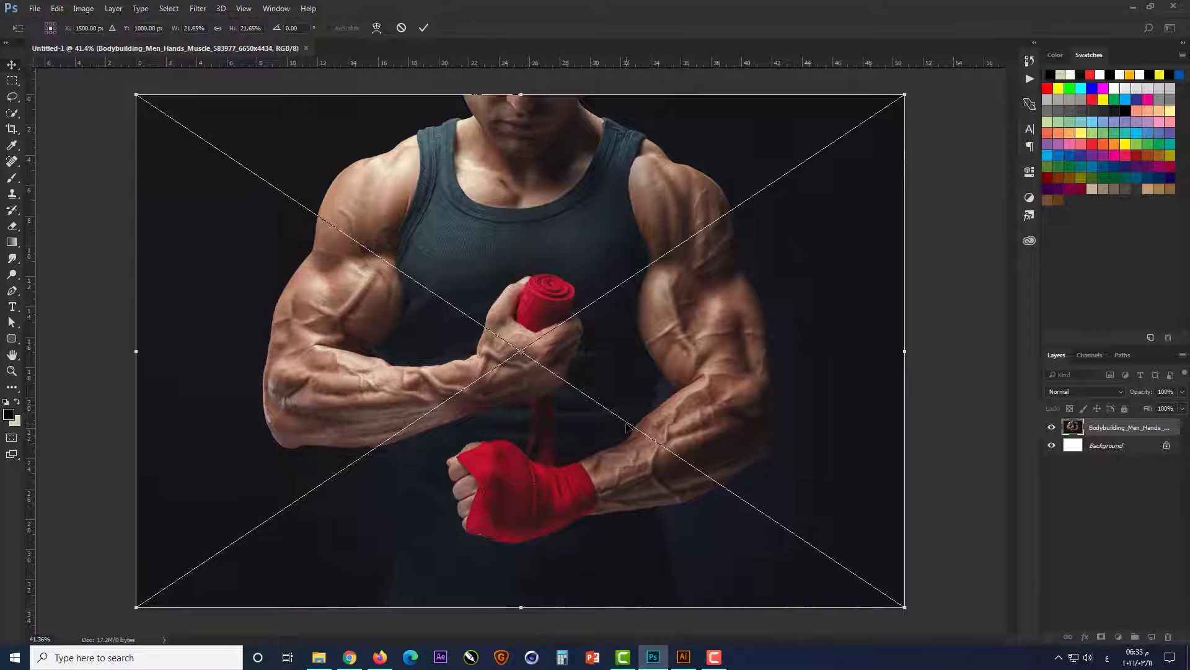
Commit the placed bodybuilder photo at its current size and rasterize its layer.
key(Return)
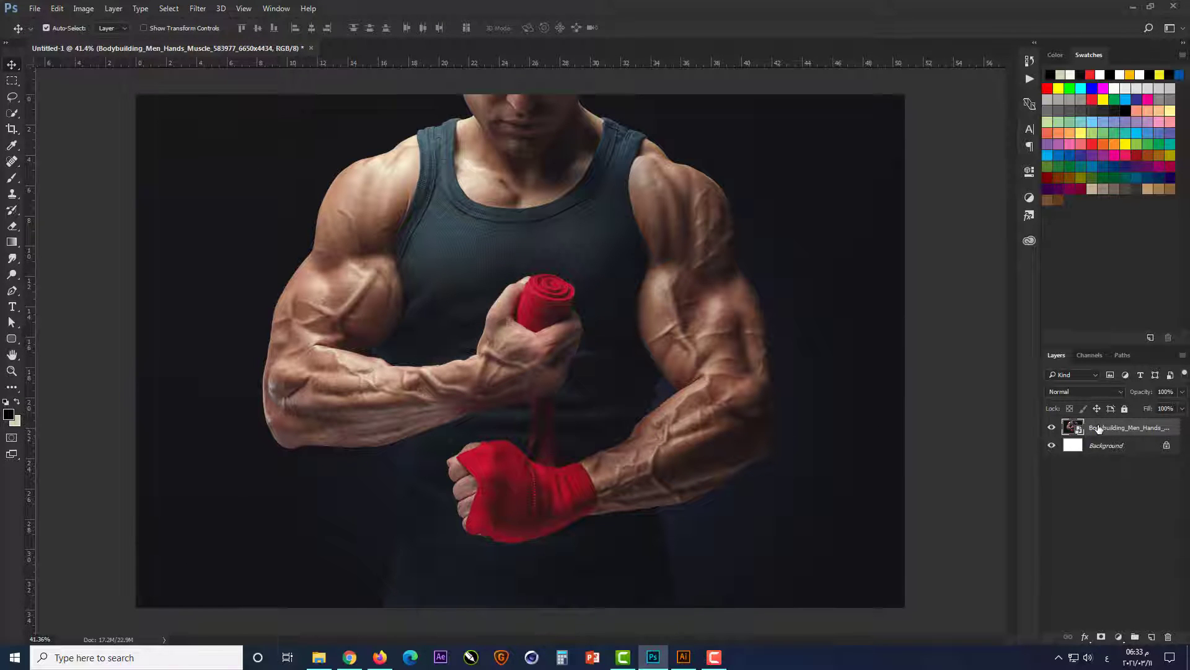
right_click(1099, 429)
click(989, 280)
Start a Pen path at the photo's upper edge and trace the cheek down to where it meets the neck.
click(12, 292)
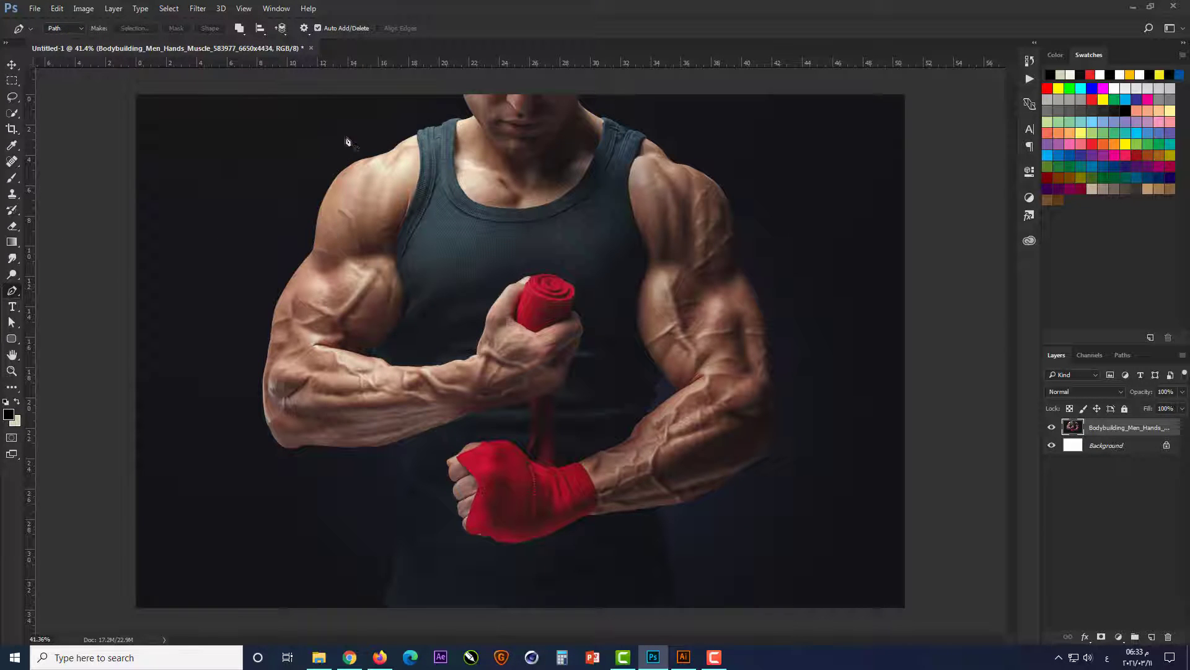
scroll(347, 142, up, 5)
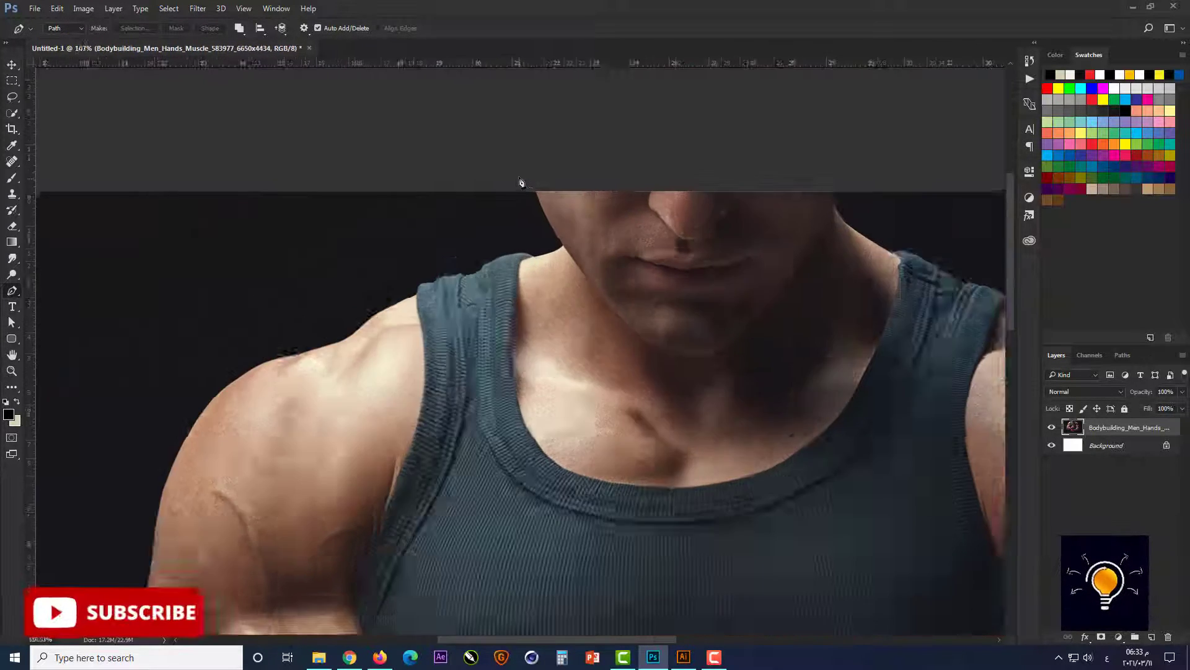
scroll(521, 182, up, 3)
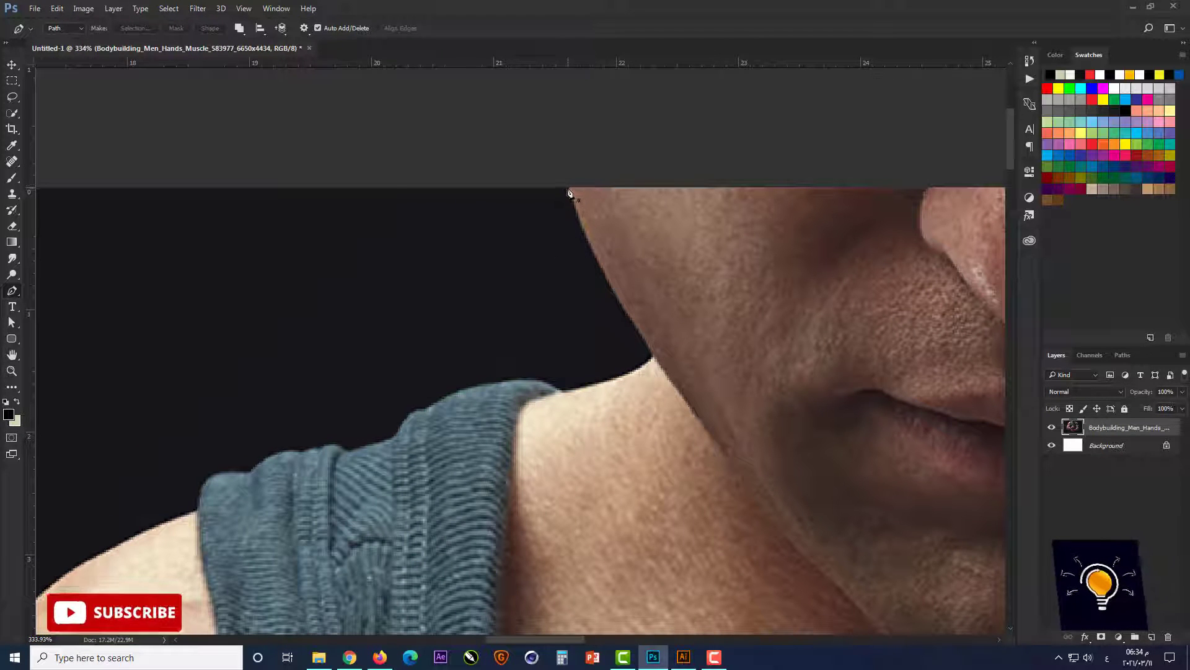
click(566, 181)
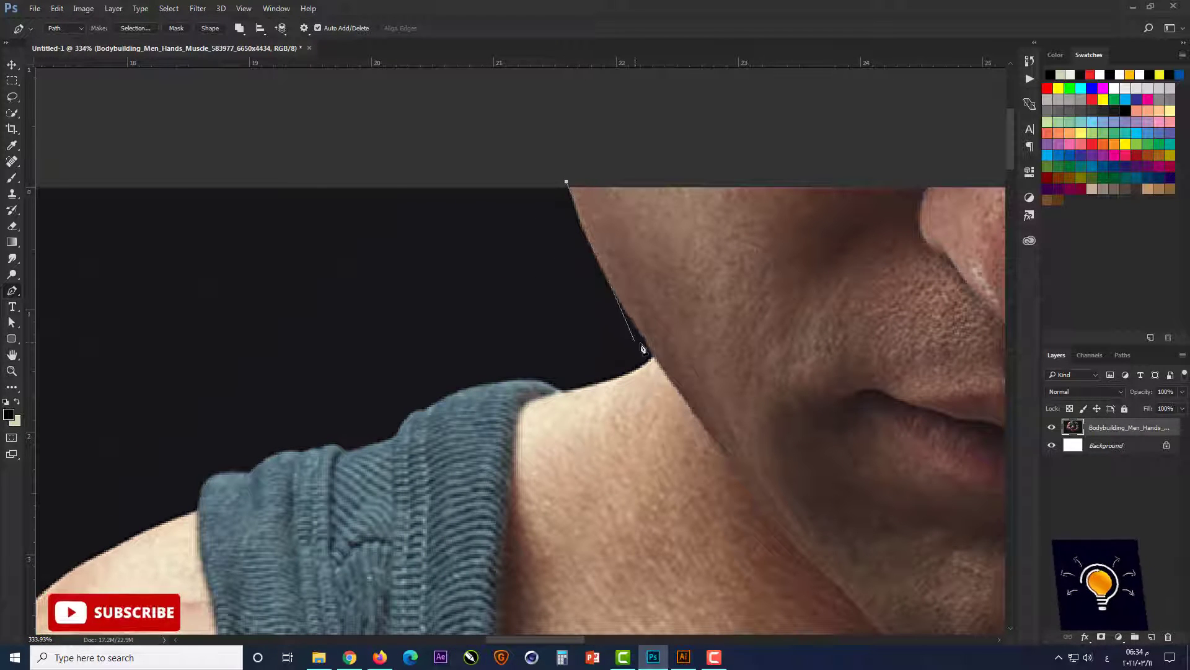
click(612, 302)
click(653, 355)
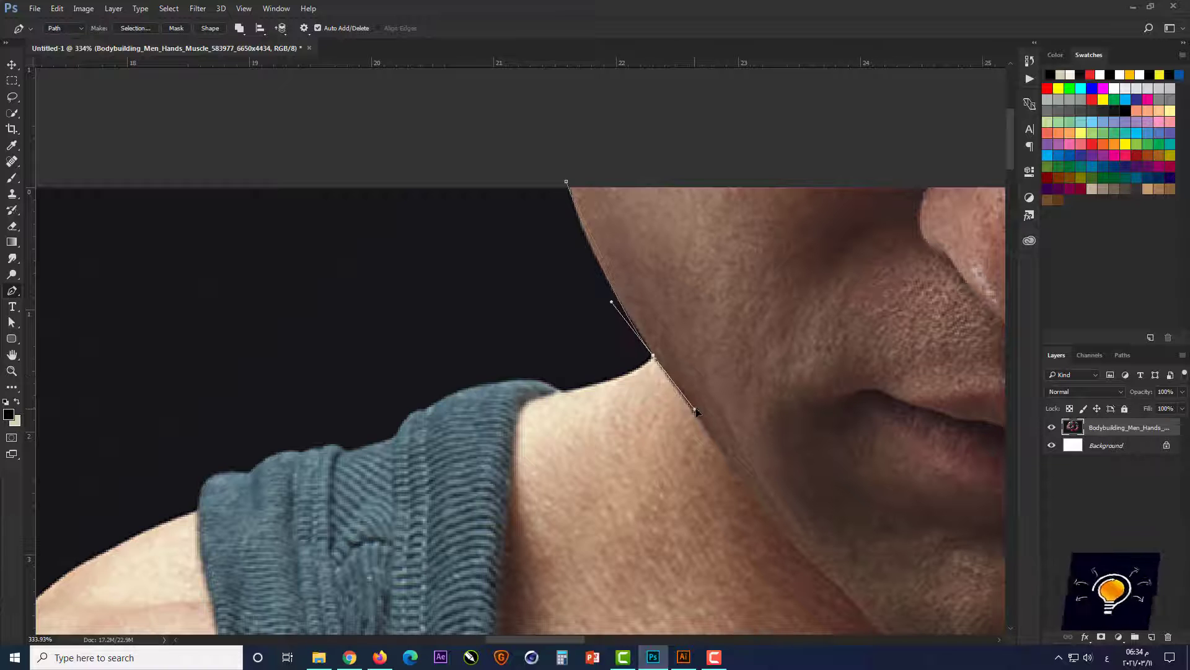
drag(695, 409, 669, 410)
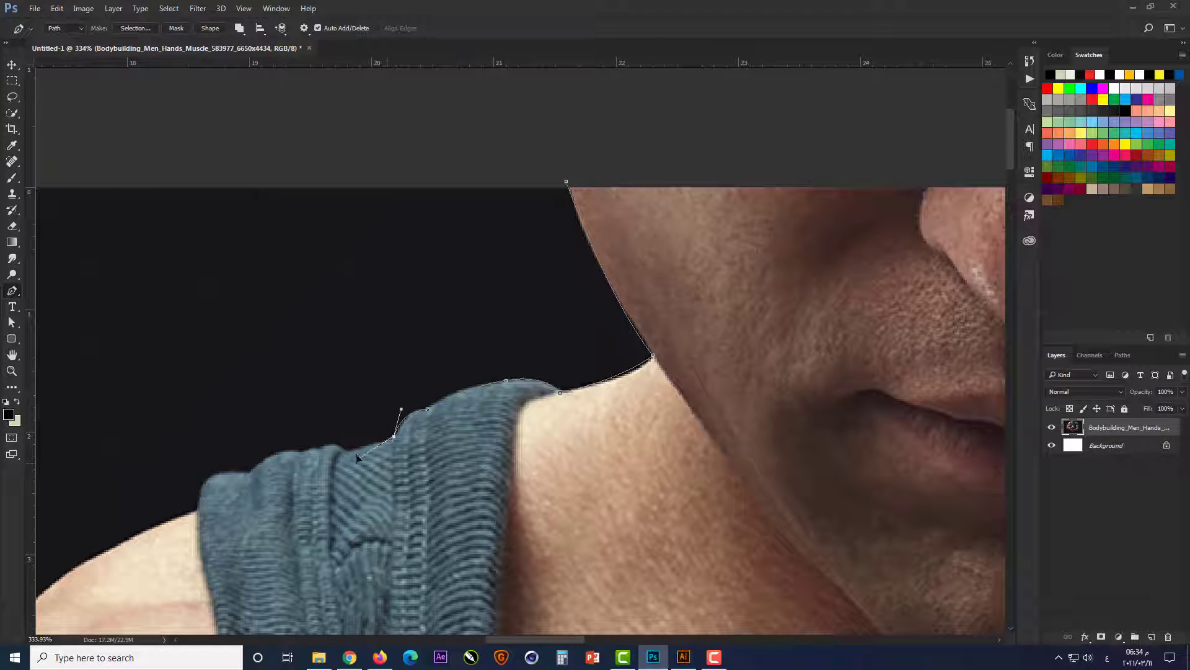
Continue the Pen path over the first tank-top strap and along the curve of the adjoining shoulder.
drag(357, 457, 661, 248)
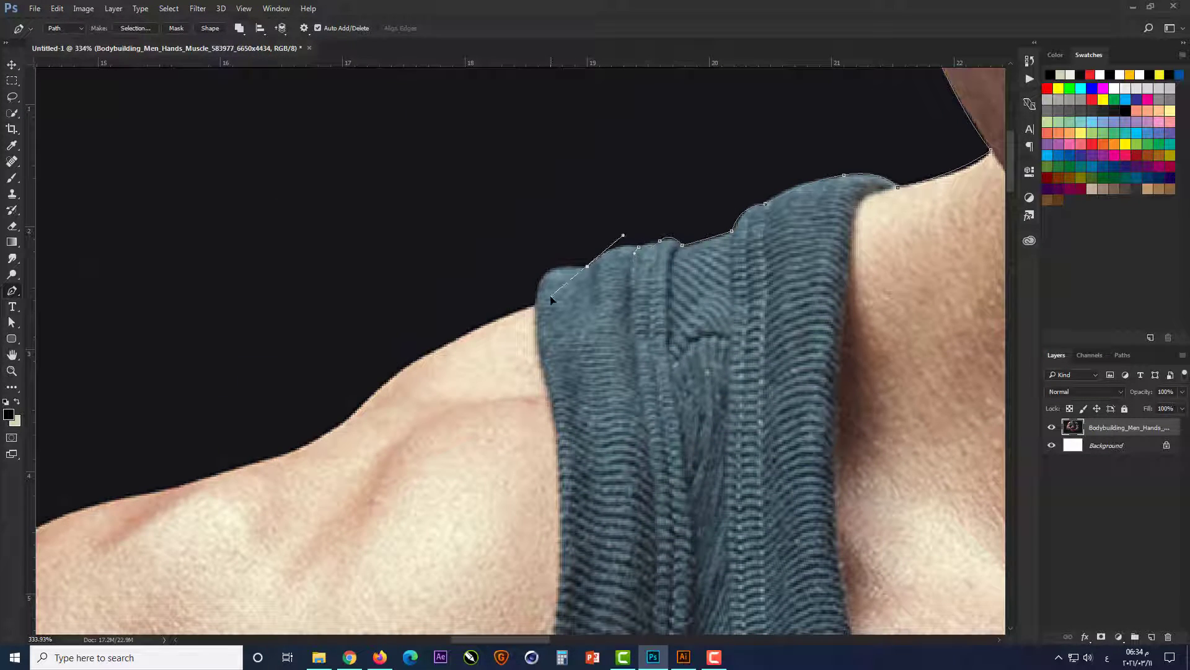
drag(537, 302, 498, 314)
scroll(771, 270, down, 3)
scroll(446, 379, up, 4)
drag(457, 386, 360, 597)
scroll(808, 291, down, 5)
scroll(398, 411, down, 2)
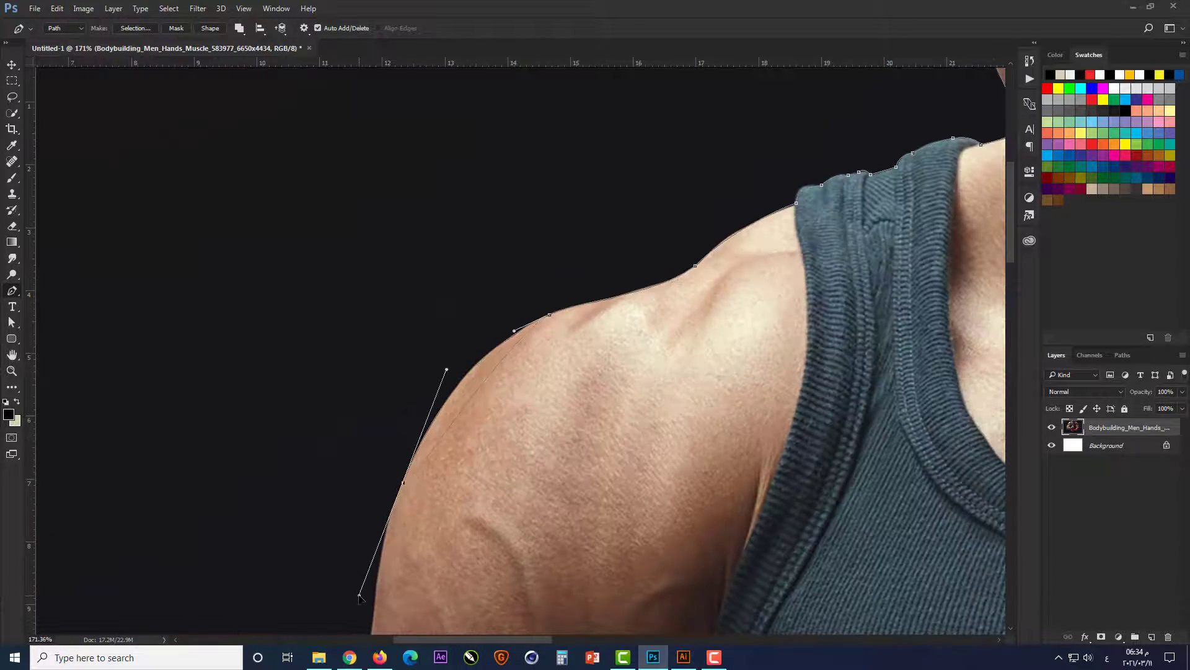
scroll(372, 558, up, 2)
Extend the Pen path down the outer contour of the upper arm and around the elbow.
drag(394, 426, 587, 129)
drag(387, 379, 384, 253)
drag(335, 333, 326, 366)
drag(317, 409, 248, 239)
click(267, 410)
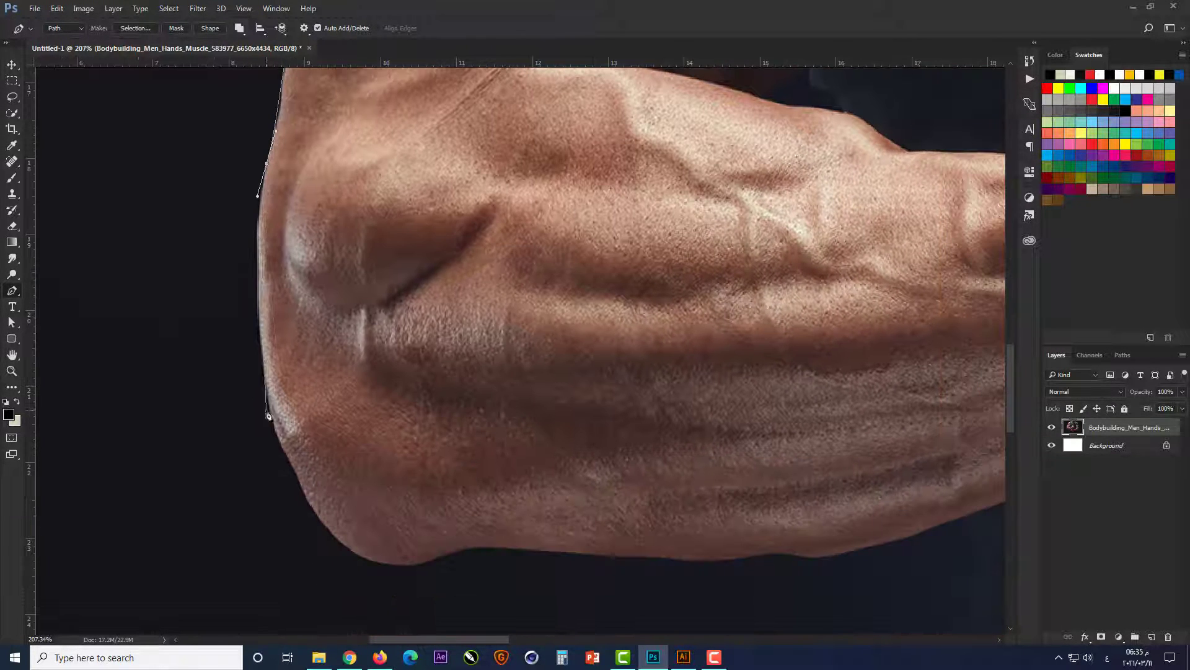
drag(268, 415, 314, 534)
Trace the underside of the raised forearm with the Pen path up to the side of the torso.
drag(424, 562, 574, 557)
drag(652, 574, 396, 484)
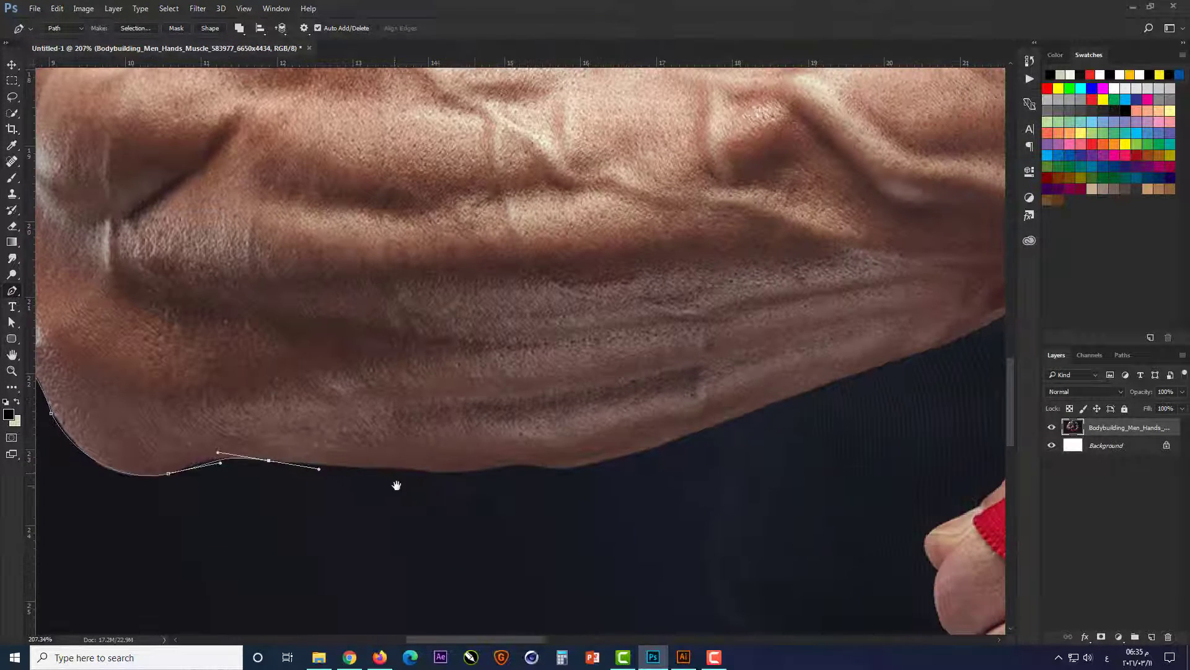
drag(466, 472, 402, 295)
click(713, 427)
Trace the side of the torso with the Pen path down to just past the image's lower edge.
click(519, 349)
drag(521, 488, 528, 519)
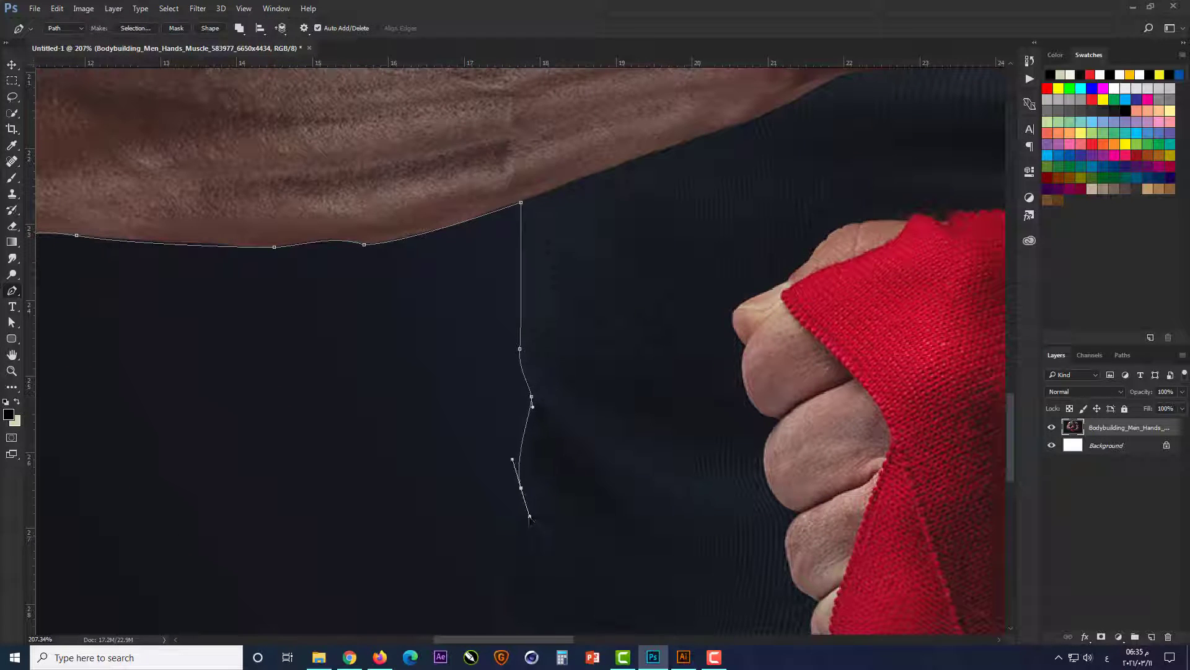
drag(479, 569, 436, 268)
drag(455, 347, 463, 439)
scroll(440, 372, down, 3)
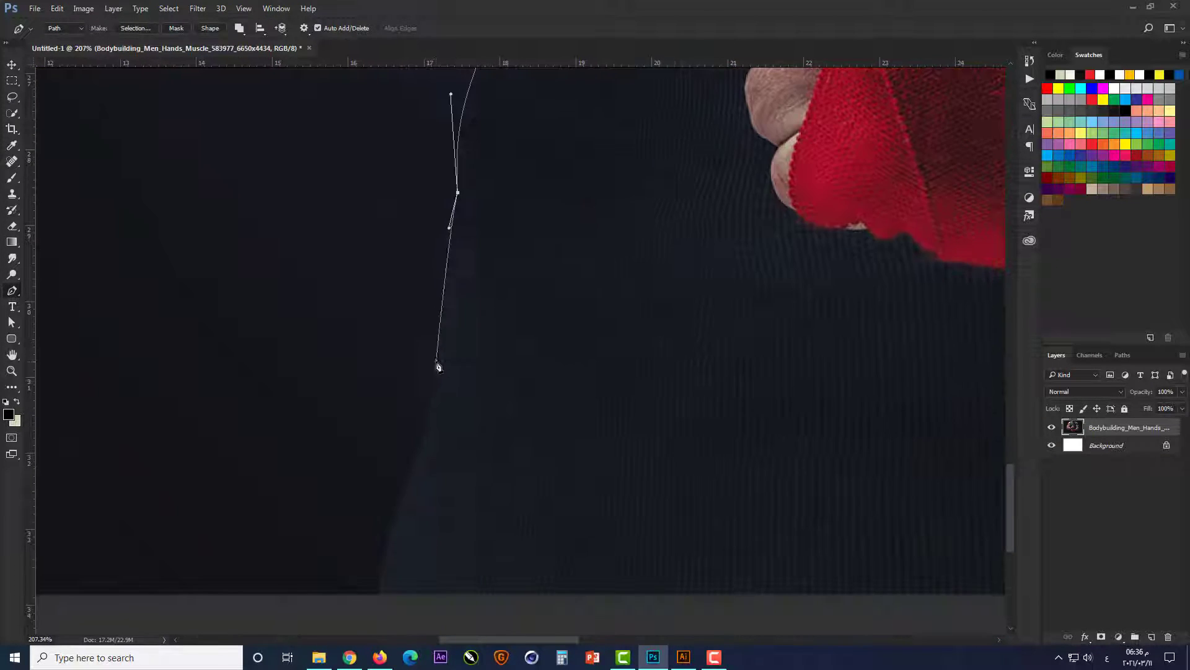
drag(433, 360, 438, 407)
scroll(378, 558, down, 1)
drag(376, 543, 383, 598)
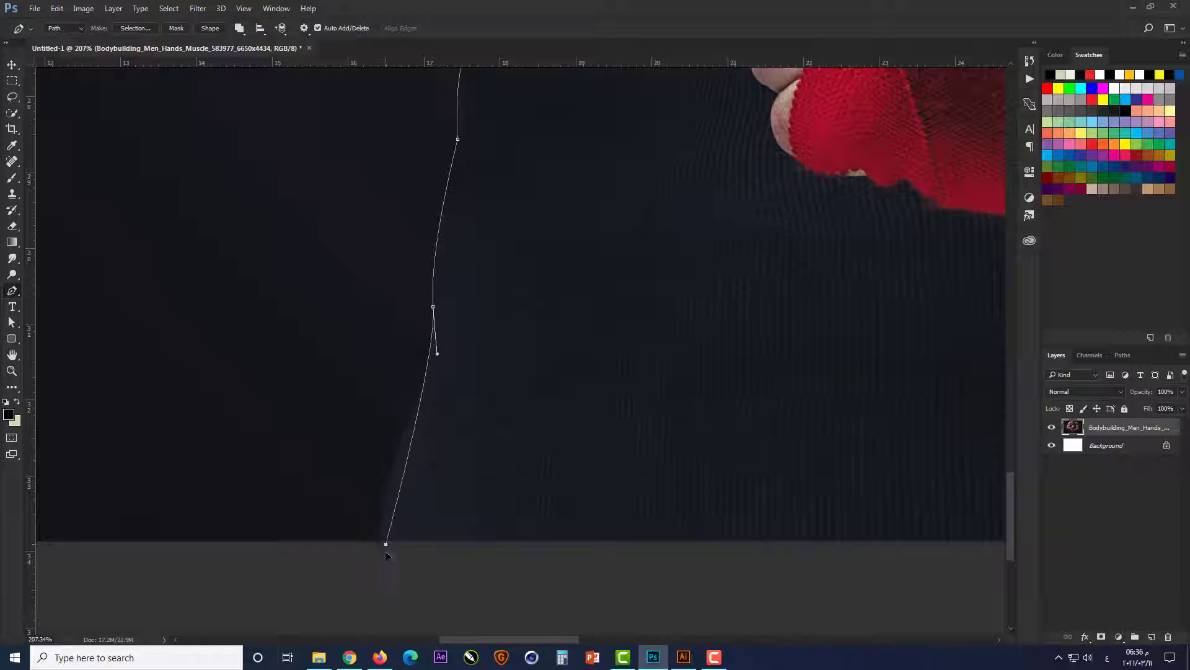
Run the Pen path along the image's lower edge and up the torso's opposite side to the forearm.
scroll(235, 525, down, 5)
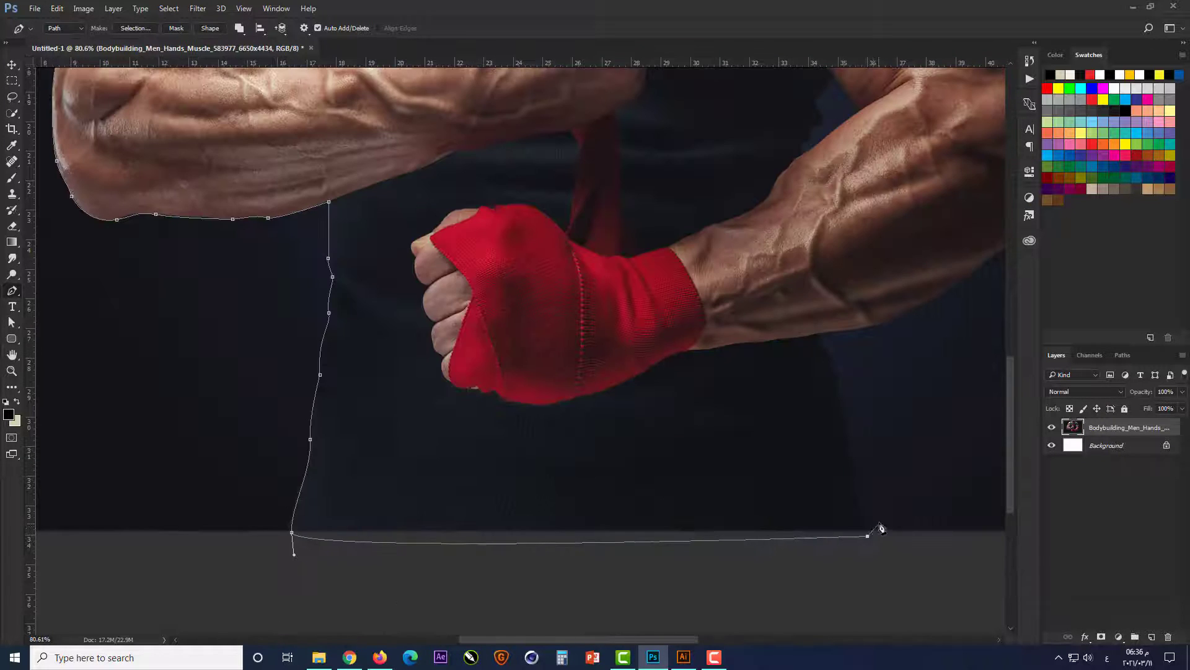
click(875, 531)
scroll(875, 531, up, 6)
click(634, 419)
click(618, 304)
click(601, 189)
scroll(597, 242, up, 3)
click(577, 279)
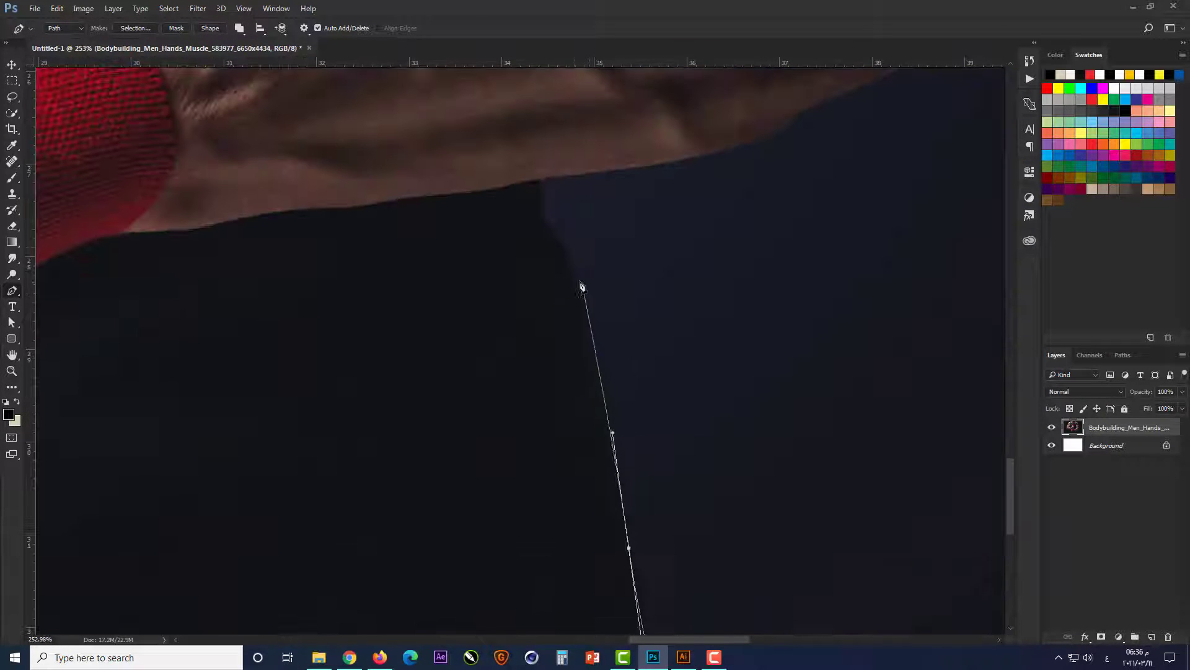
drag(541, 180, 550, 178)
Trace the underside of the wrapped arm's forearm with the Pen path to its elbow.
drag(649, 248, 446, 512)
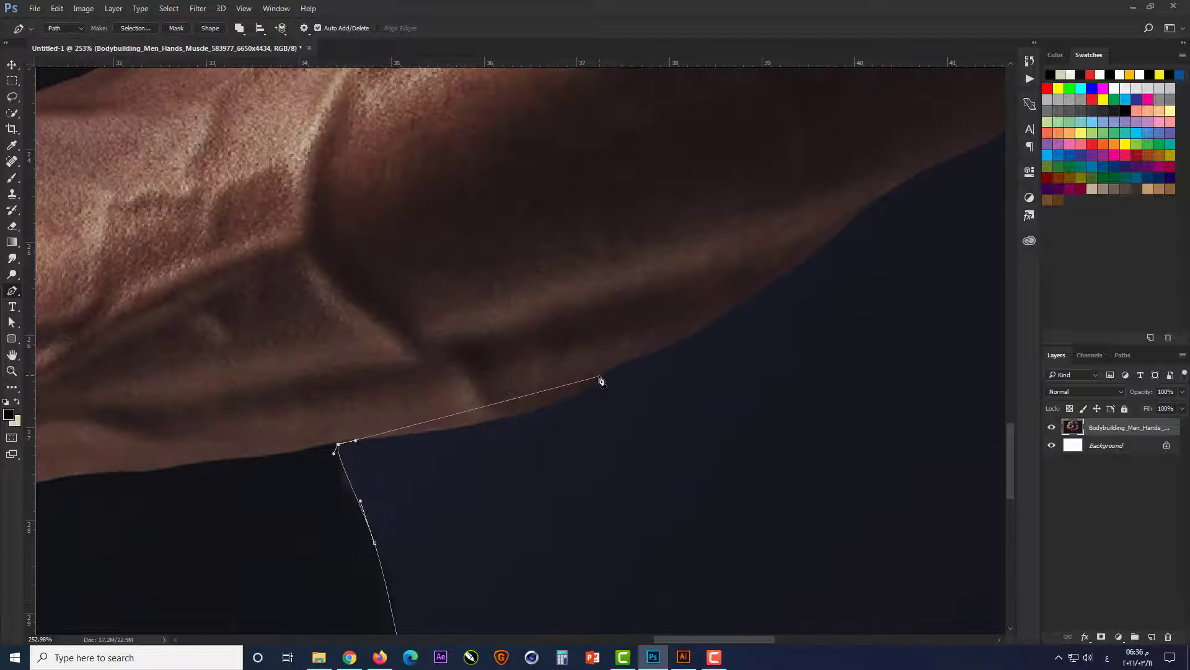
drag(600, 374, 655, 325)
drag(680, 377, 540, 471)
drag(596, 401, 604, 398)
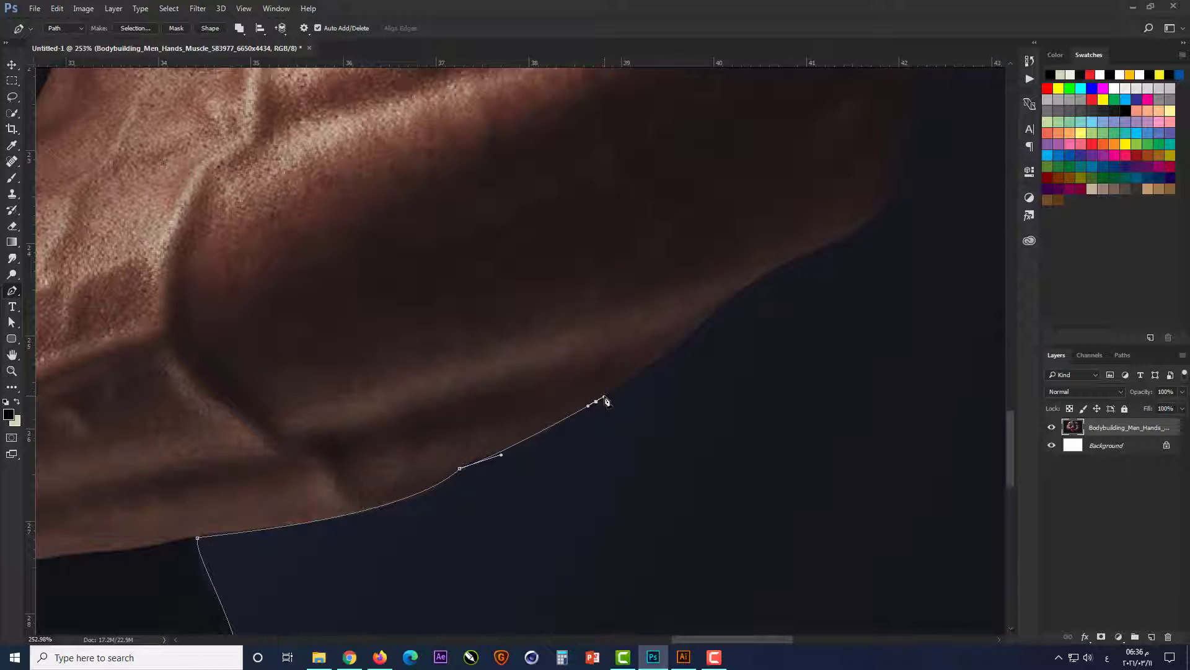
drag(803, 255, 695, 475)
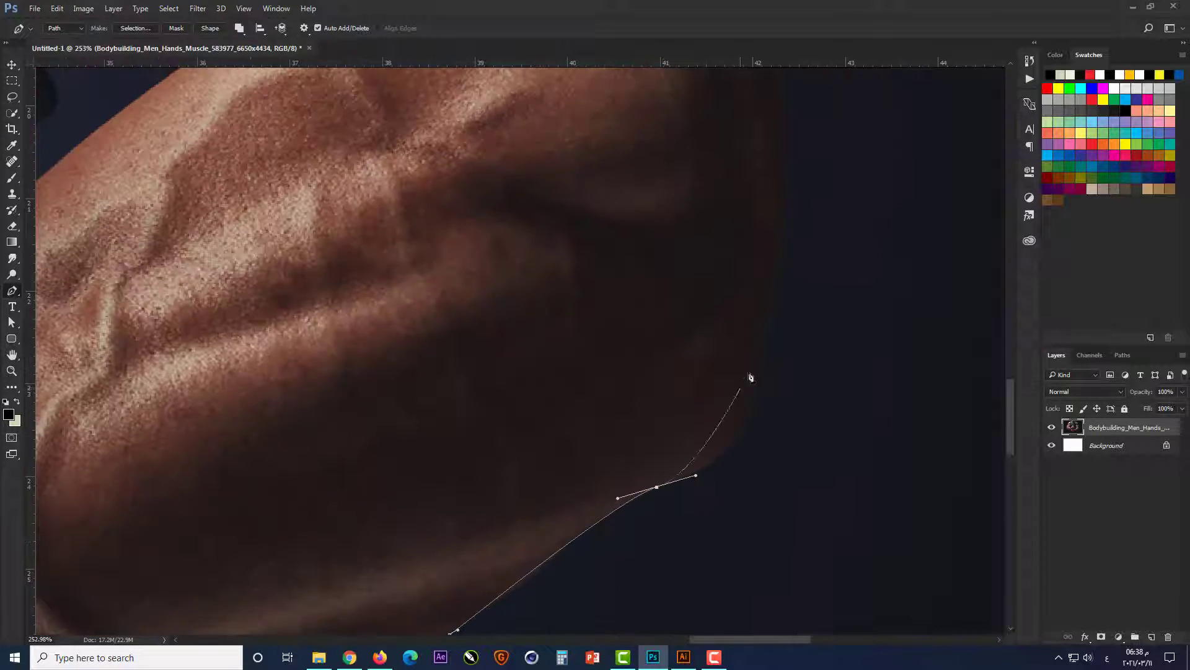
drag(762, 374, 750, 564)
Extend the Pen path from the wrapped arm's elbow up the outer edge of its upper arm.
scroll(758, 267, down, 3)
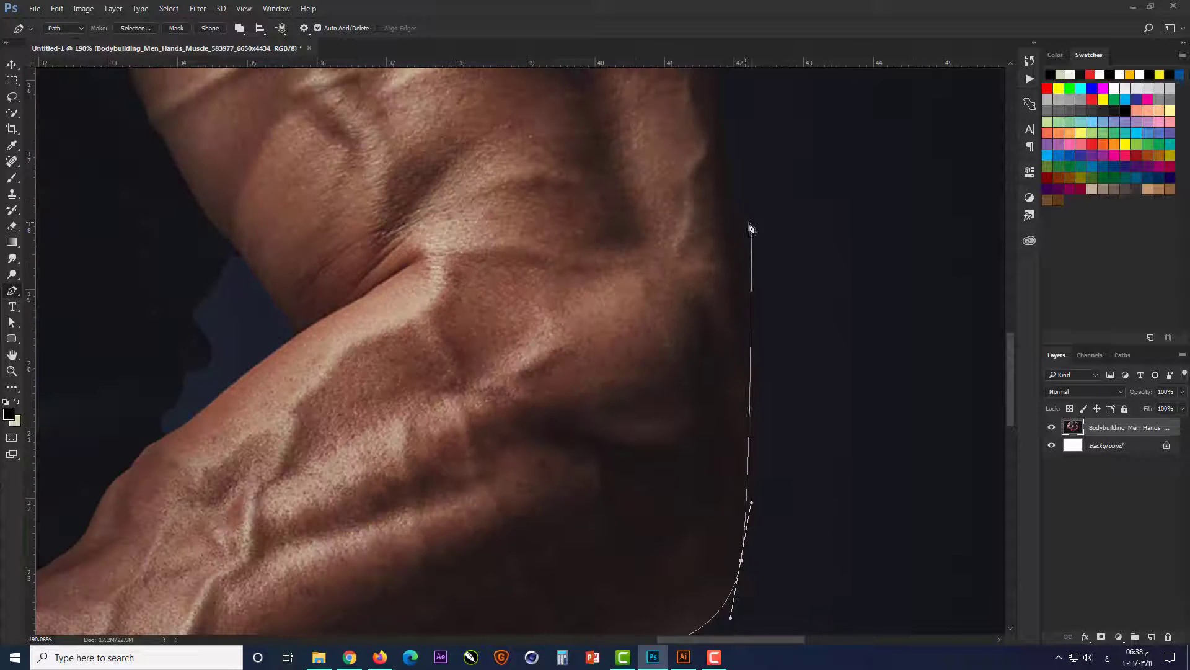
drag(744, 223, 717, 74)
drag(688, 176, 705, 511)
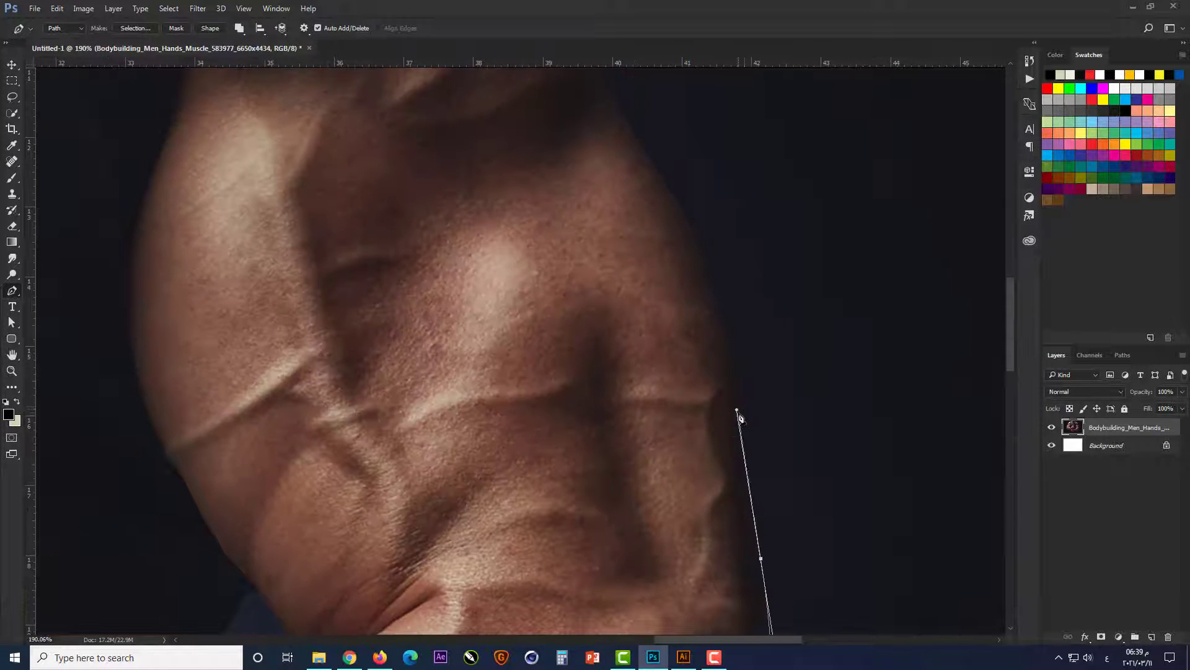
click(737, 322)
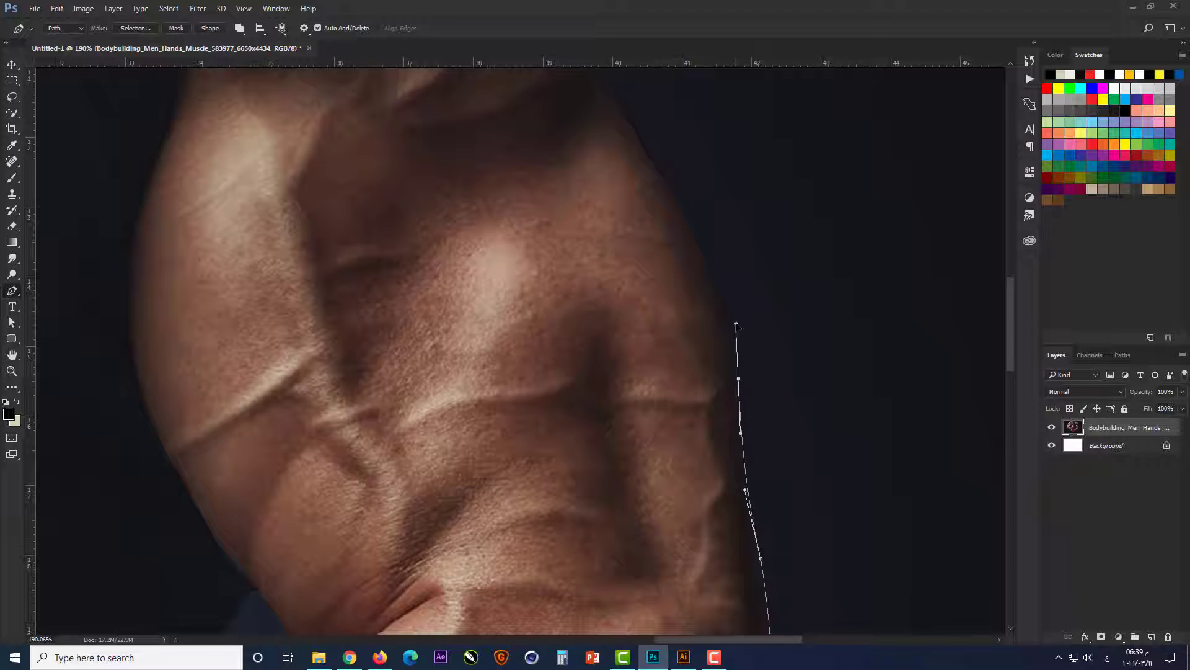
drag(737, 323, 753, 457)
click(730, 430)
click(718, 377)
click(697, 315)
Curve the Pen path around the wrapped arm's shoulder toward the tank-top strap.
mouse_move(614, 171)
mouse_down()
mouse_move(635, 336)
mouse_move(630, 258)
mouse_move(712, 473)
mouse_up()
drag(663, 285, 620, 211)
drag(538, 279, 755, 480)
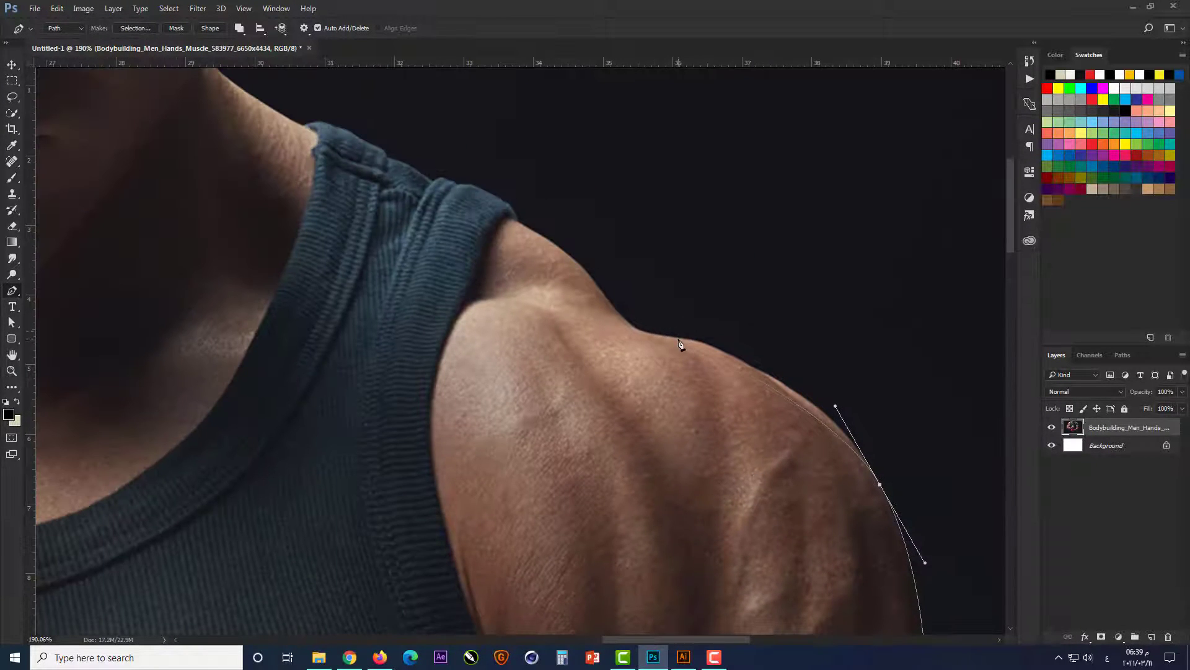
drag(677, 337, 569, 246)
Trace the second strap and neck up past the image edge, and close the Pen path at its starting point.
drag(491, 291, 639, 524)
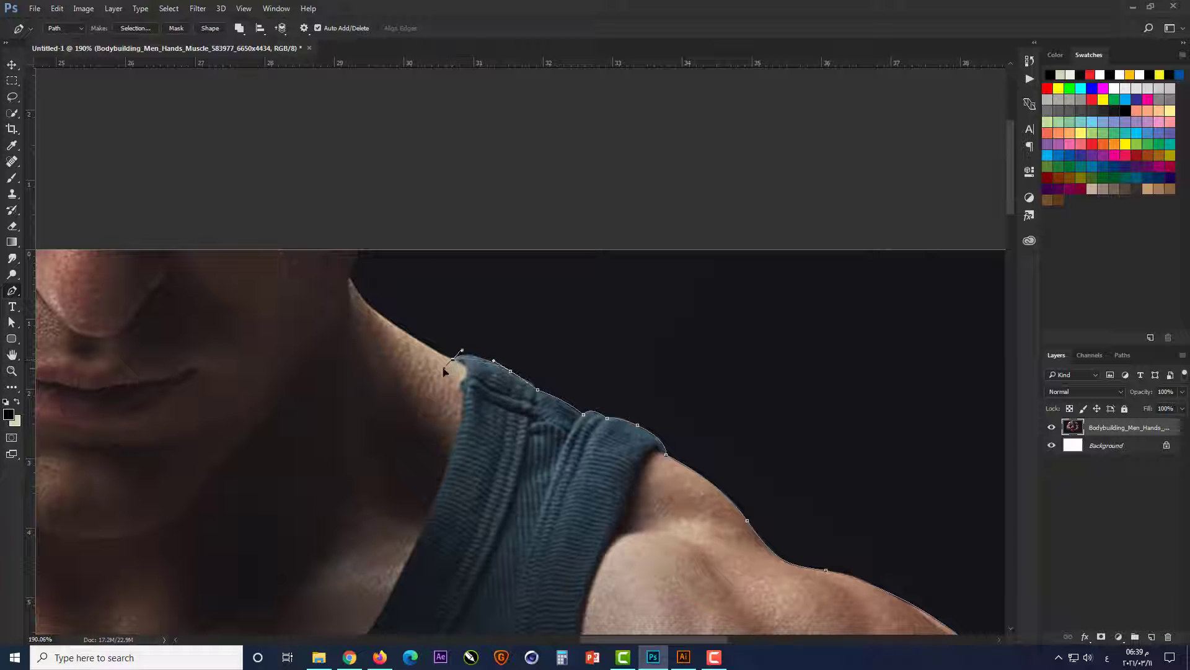
click(352, 285)
click(362, 232)
drag(606, 293, 787, 347)
drag(372, 286, 782, 324)
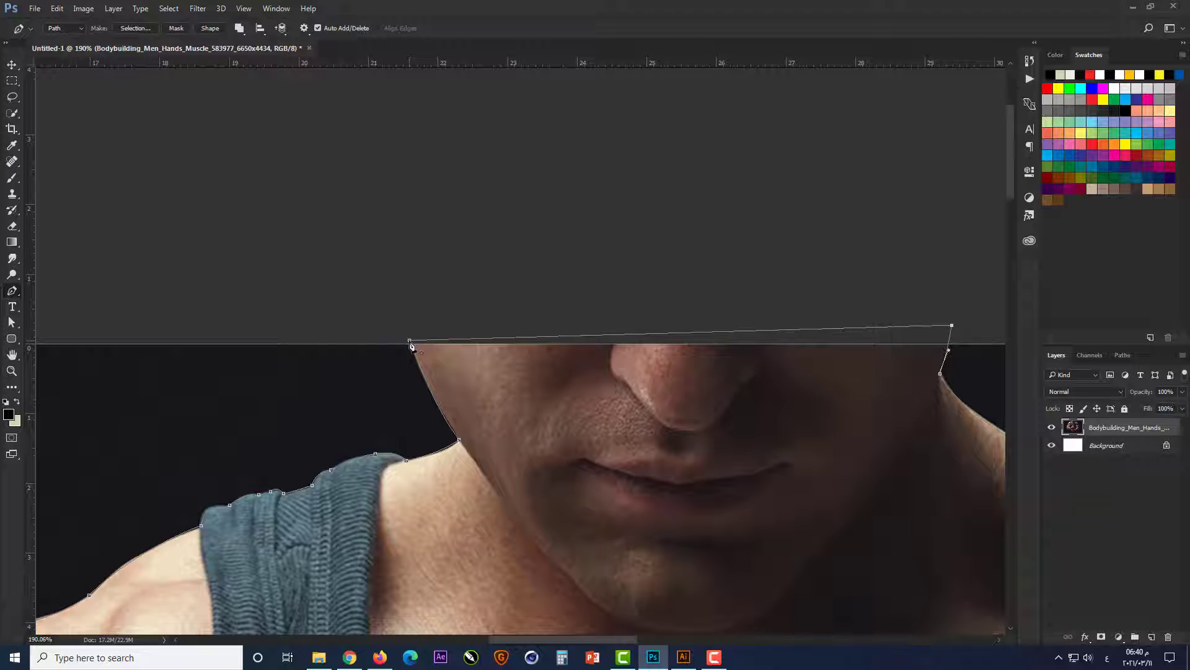
click(410, 342)
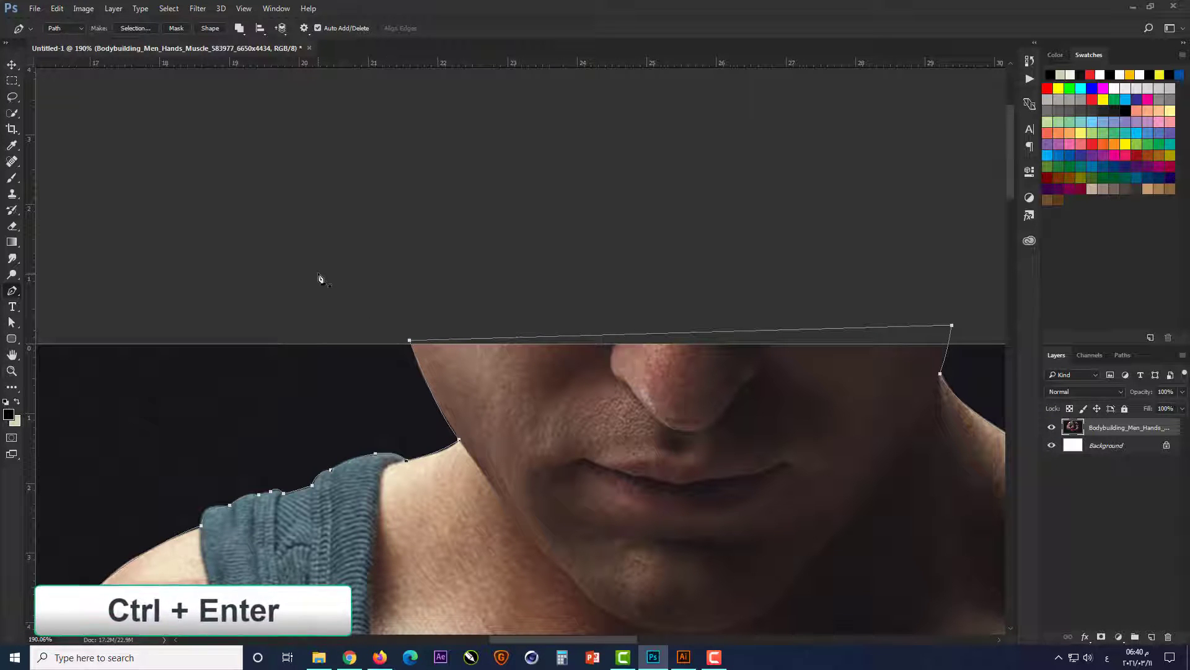
Convert the closed path around the man into a selection and invert it.
key(ctrl+Return)
key(ctrl+0)
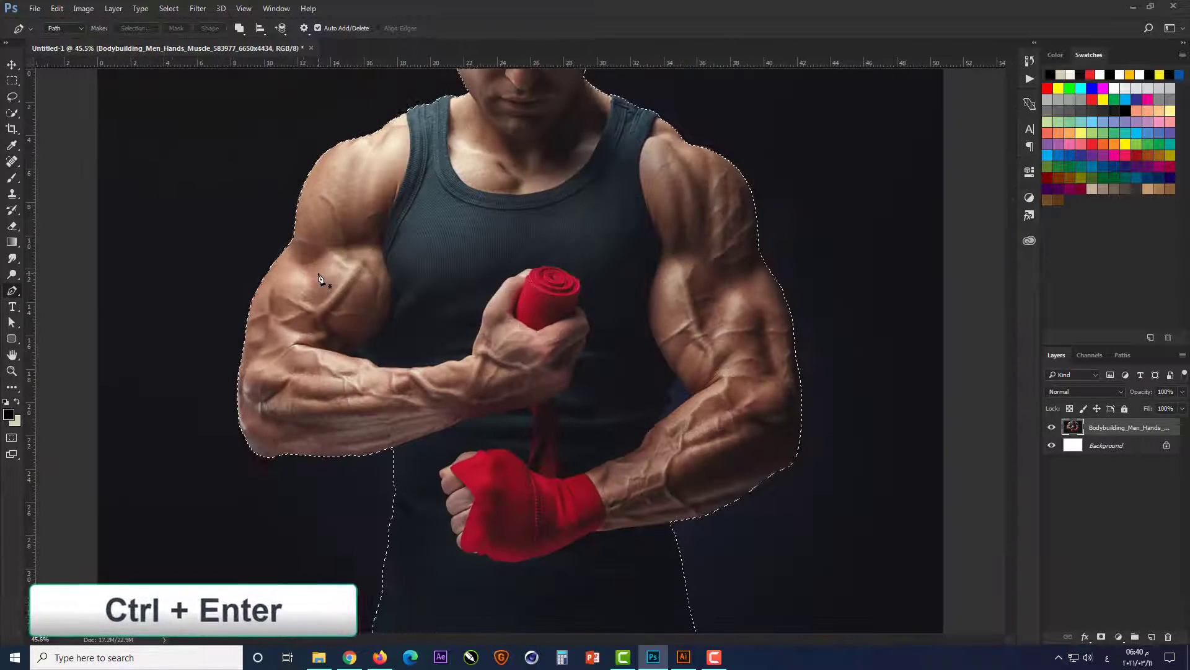
click(11, 81)
right_click(556, 225)
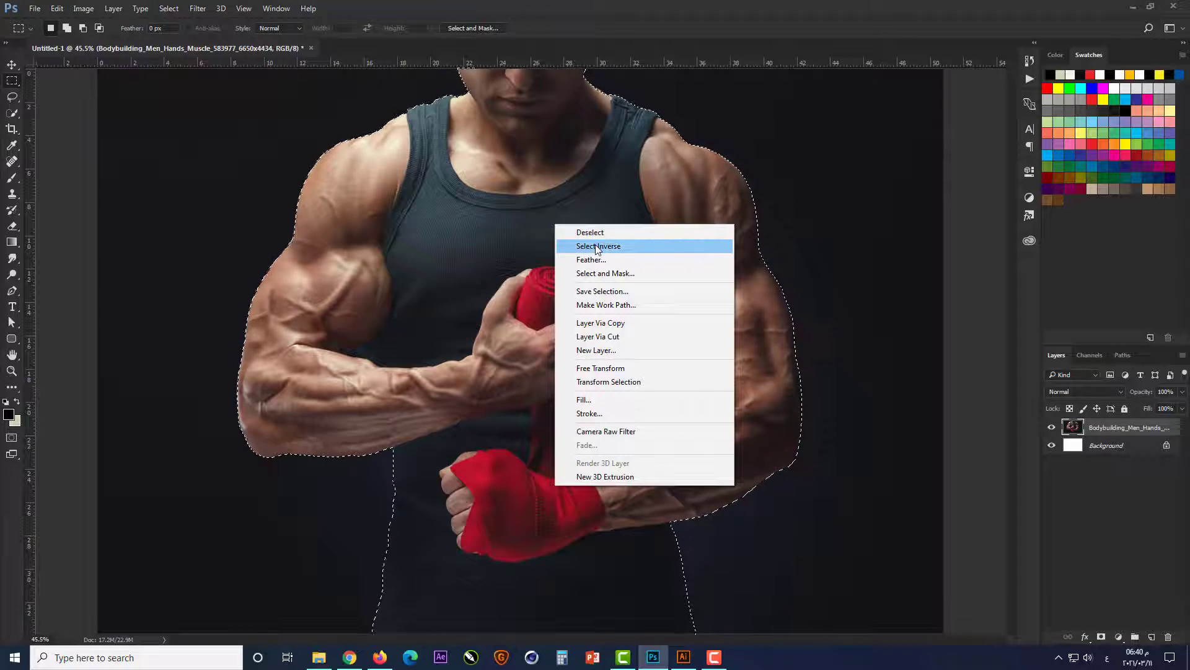
click(595, 246)
Delete the dark background from the photo layer and clear the selection.
key(Delete)
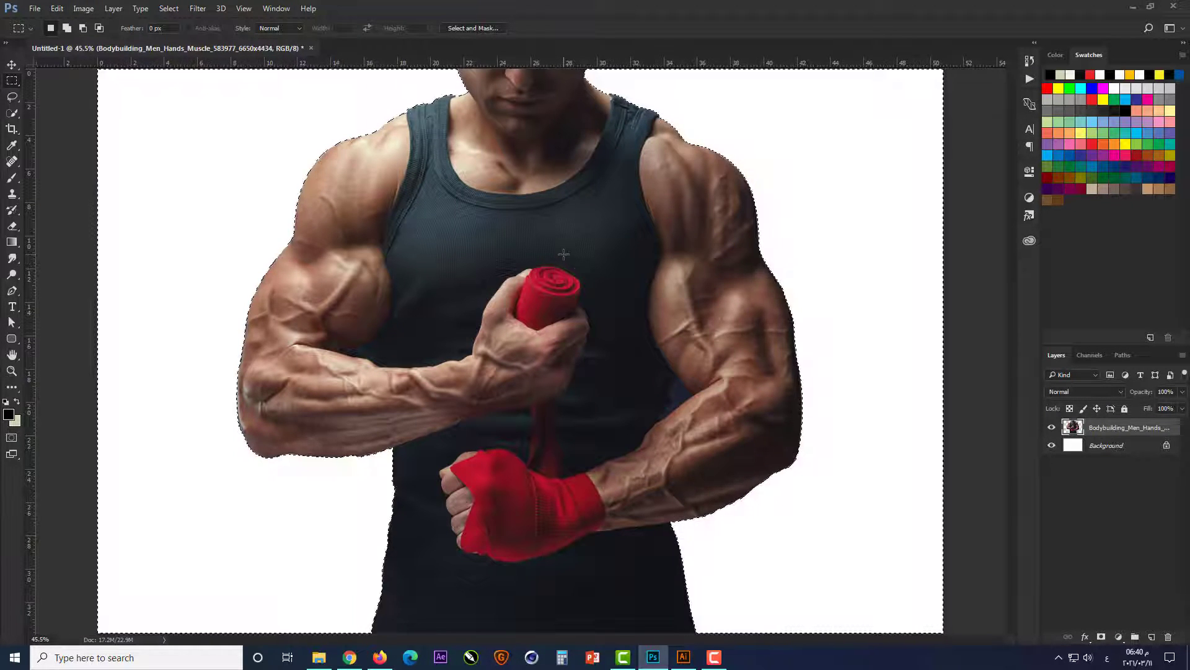
key(ctrl+d)
key(v)
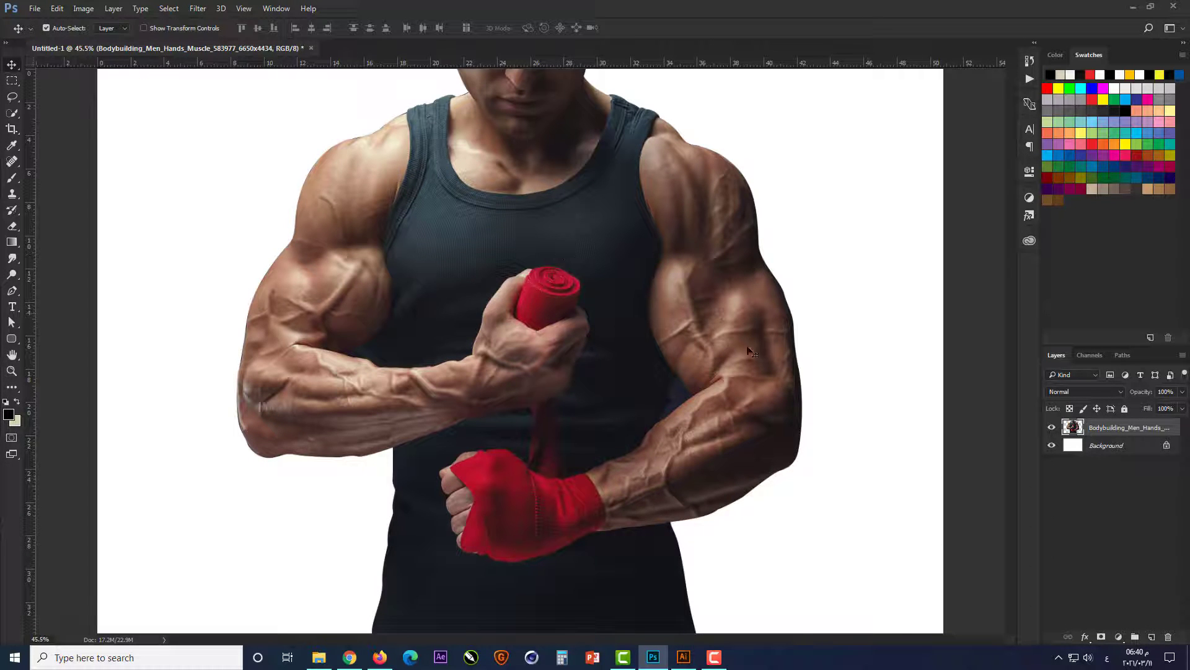
Load the cut-out man layer's outline as a selection and feather it by 2 pixels.
key(ctrl)
ctrl+click(1075, 428)
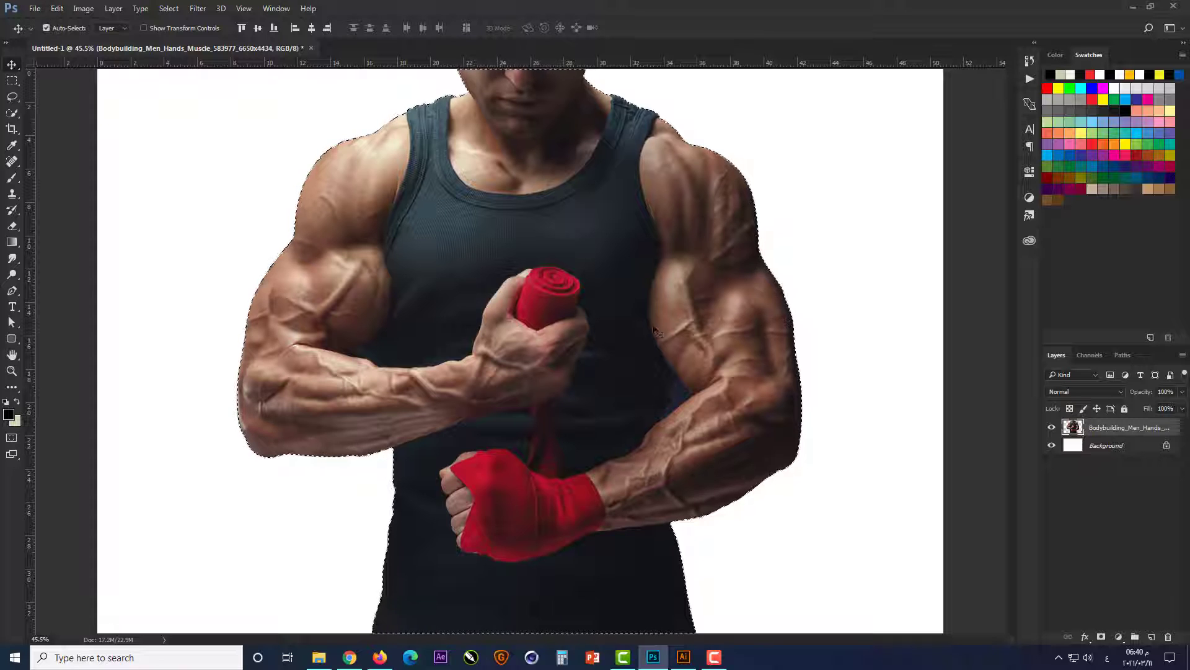
click(12, 80)
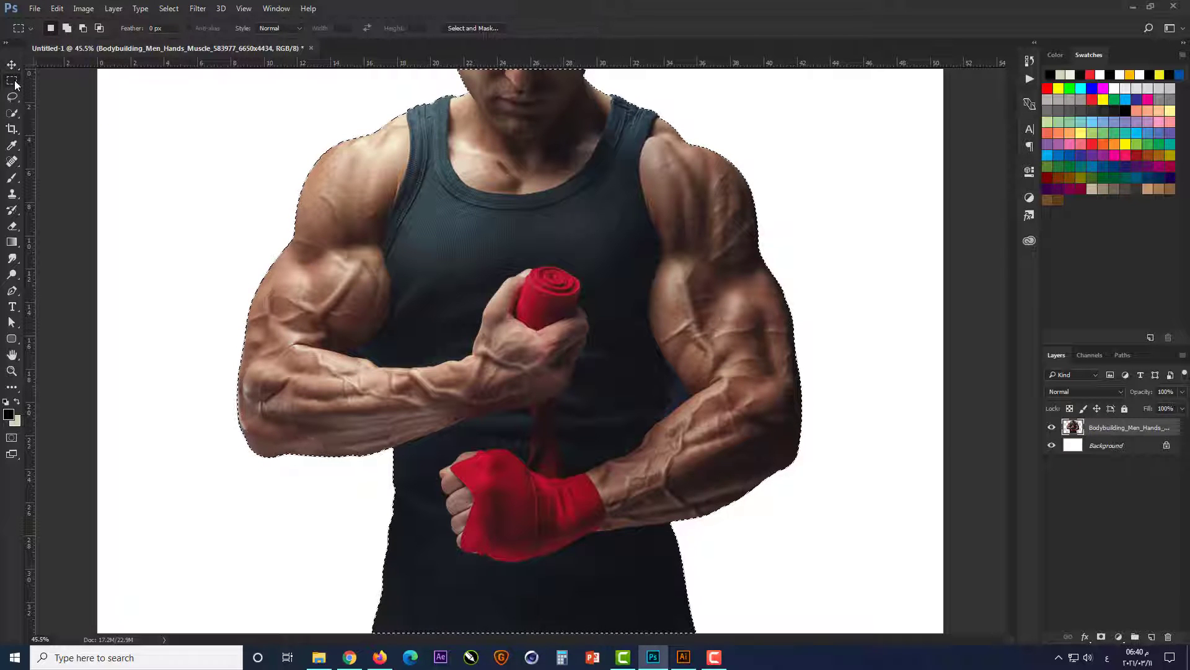
right_click(487, 229)
click(541, 264)
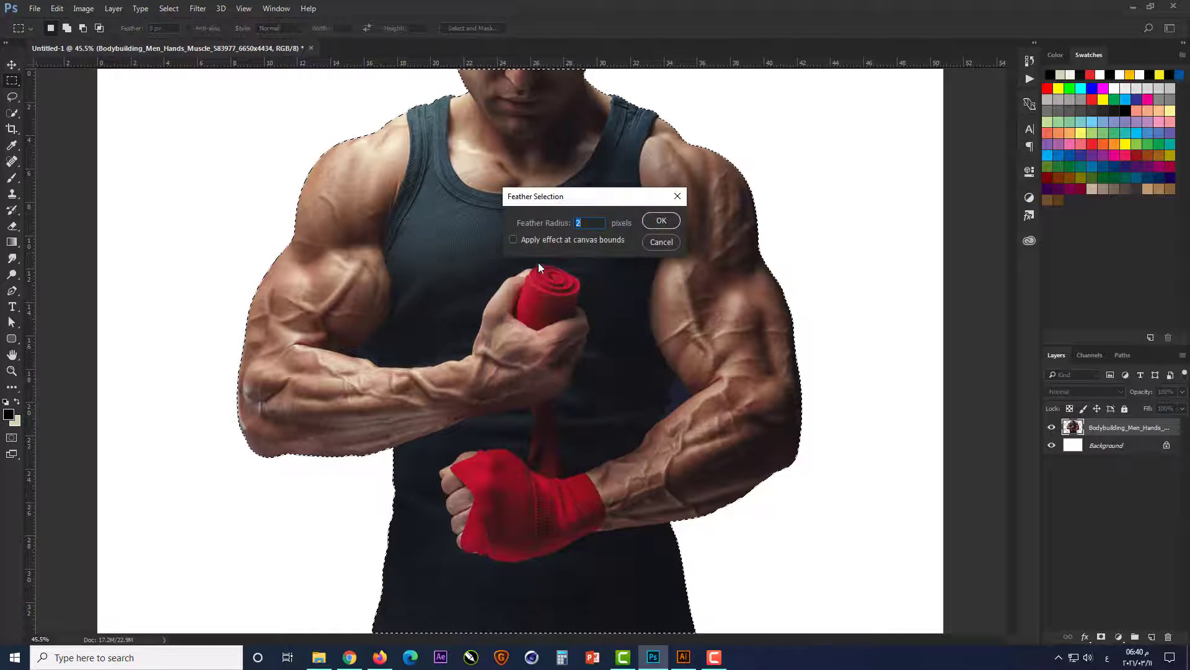
click(644, 224)
Invert the feathered selection, delete the fringe around the man's outline and clear the selection.
scroll(358, 86, up, 8)
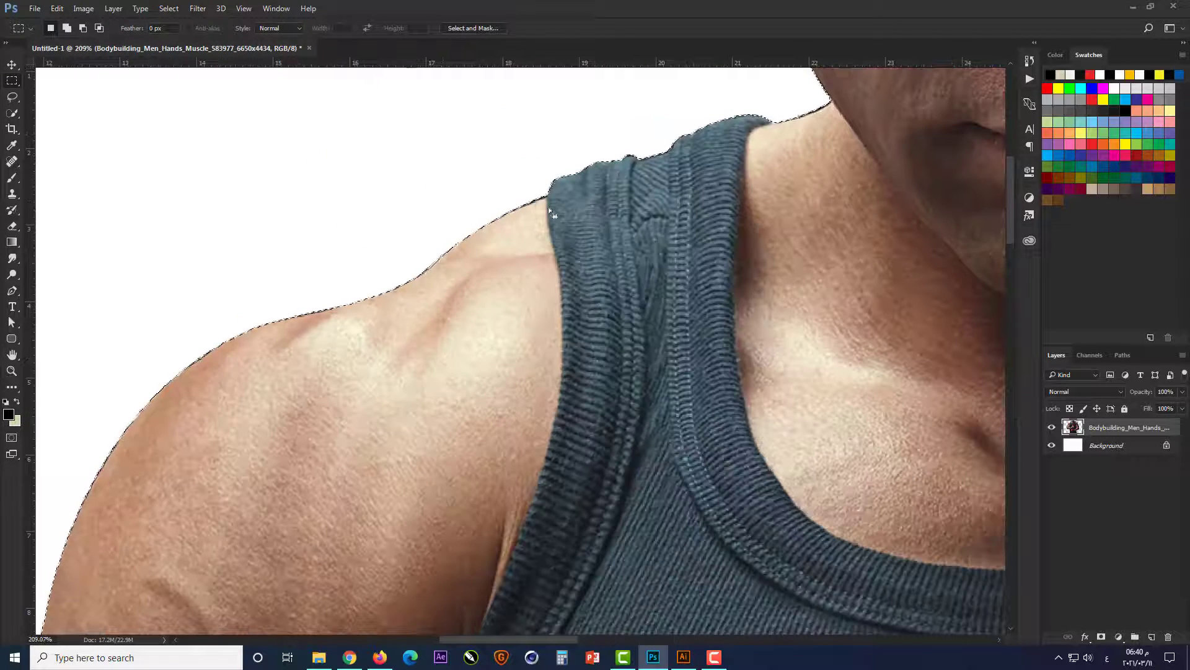
right_click(552, 211)
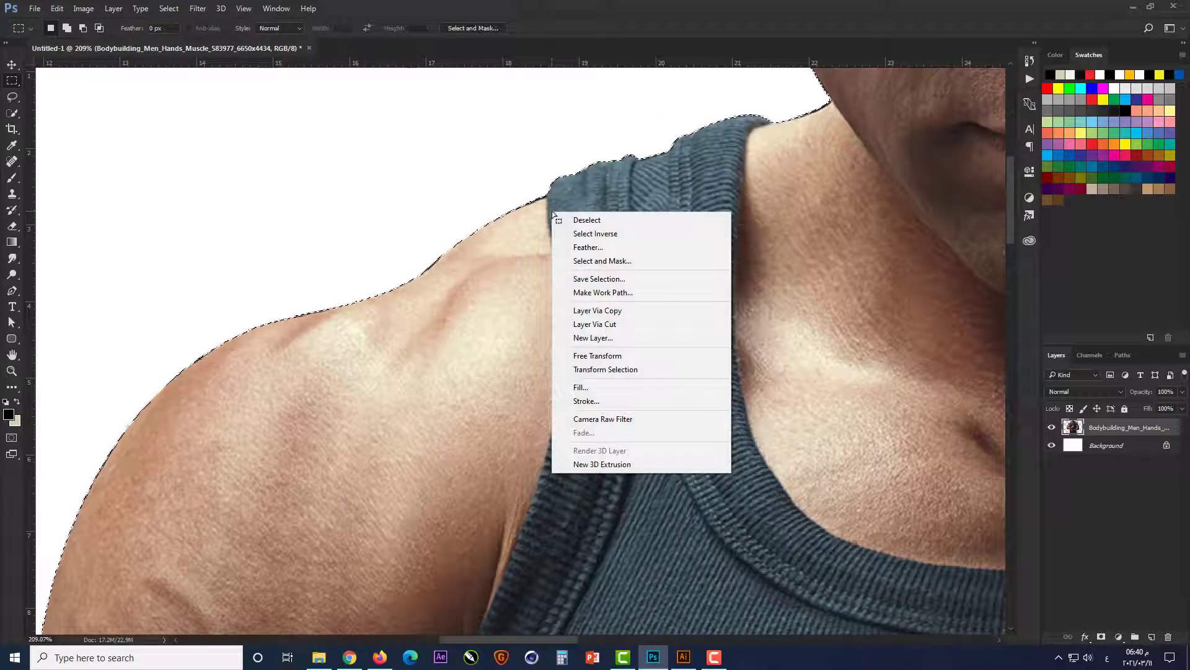
click(604, 233)
key(Delete)
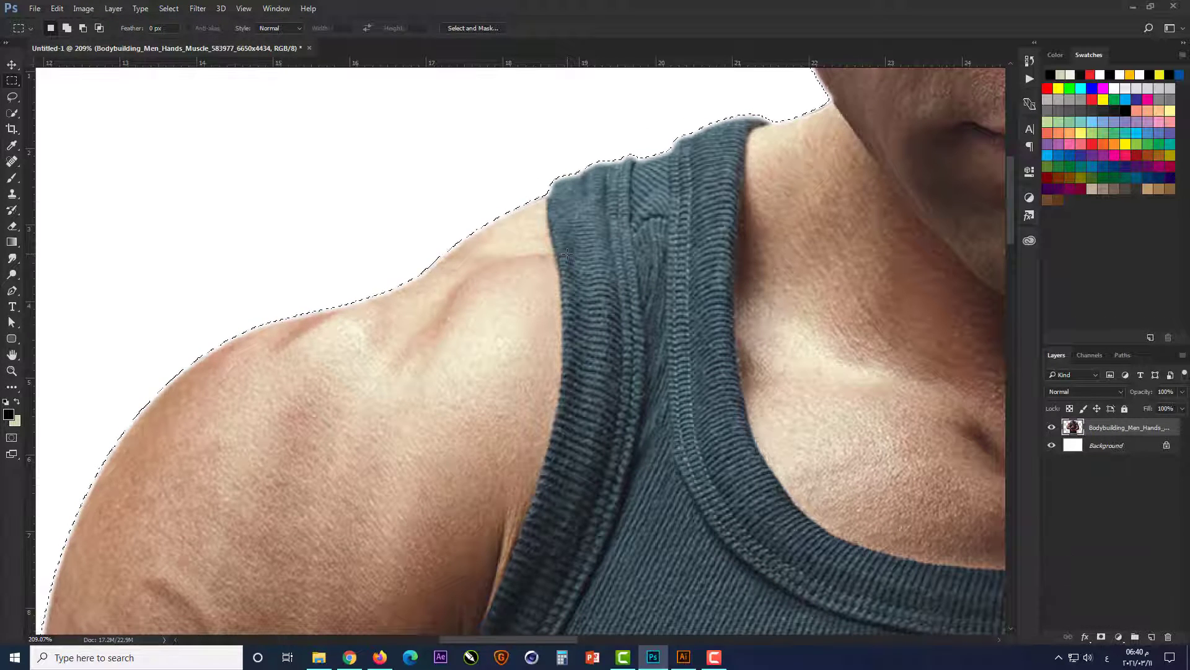
key(ctrl+0)
key(ctrl+d)
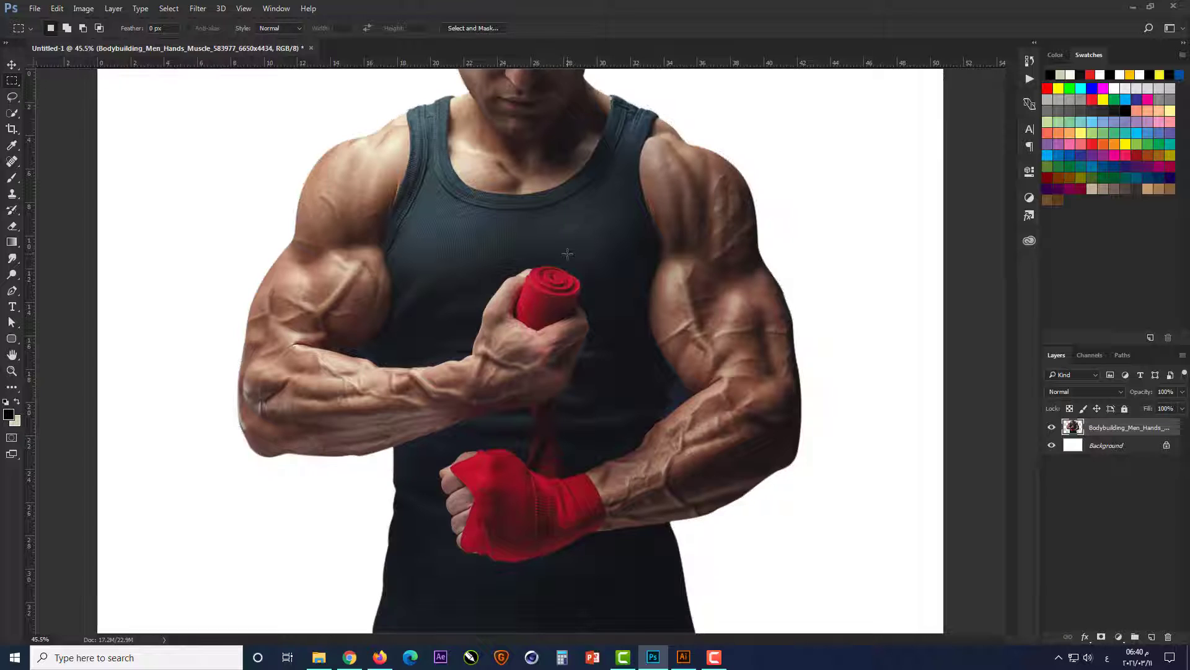
Add a black (000000) Solid Color fill layer directly above the Background layer, behind the man.
key(v)
scroll(576, 282, down, 1)
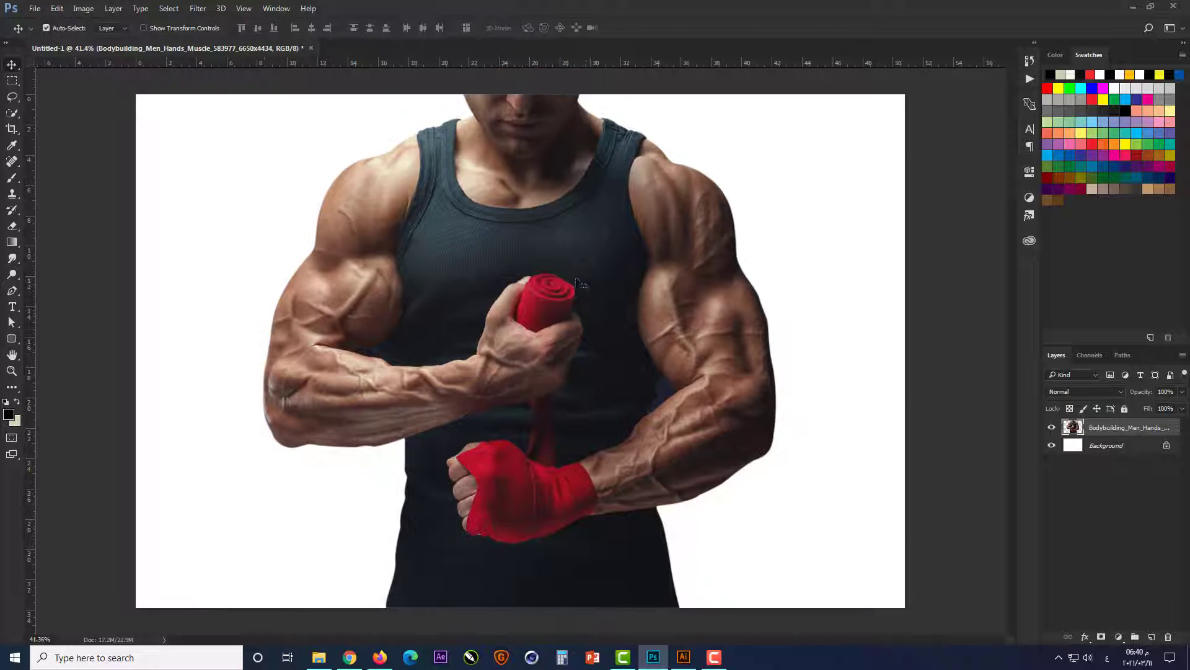
click(1094, 447)
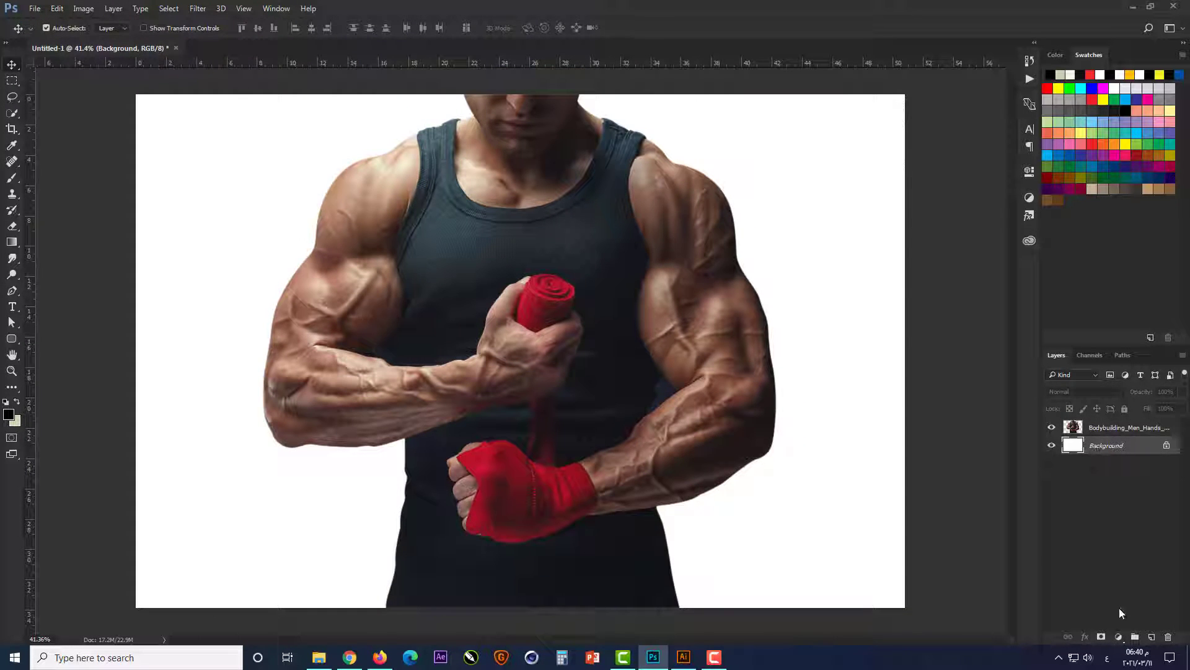
click(1118, 637)
click(1129, 374)
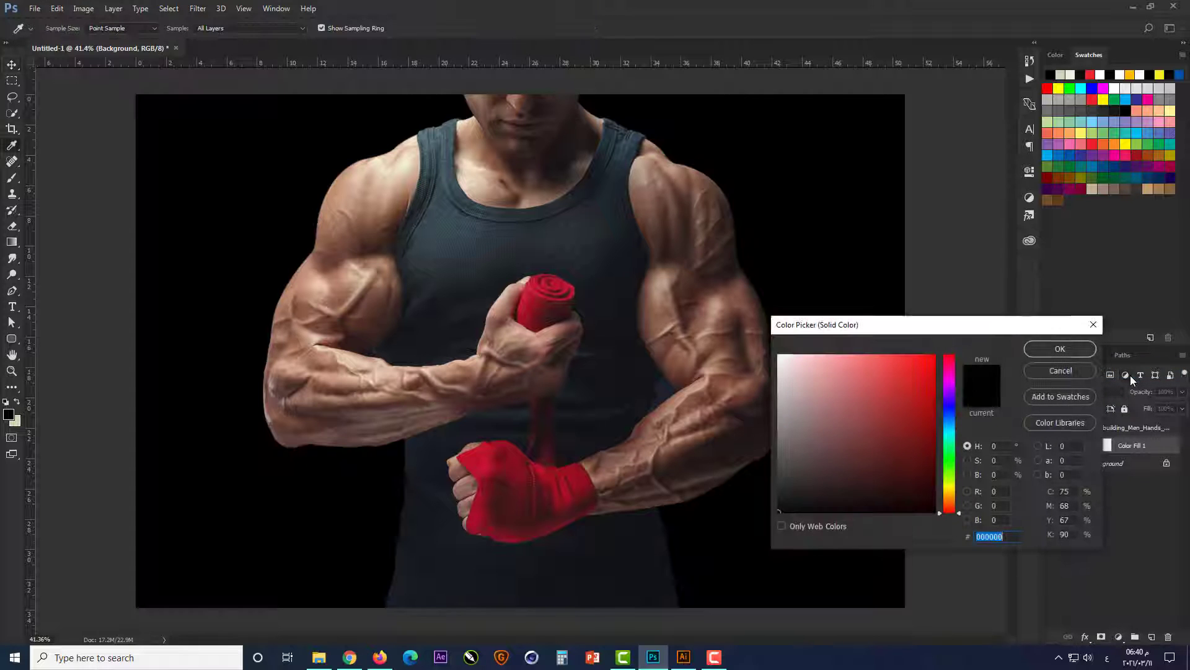
click(1067, 350)
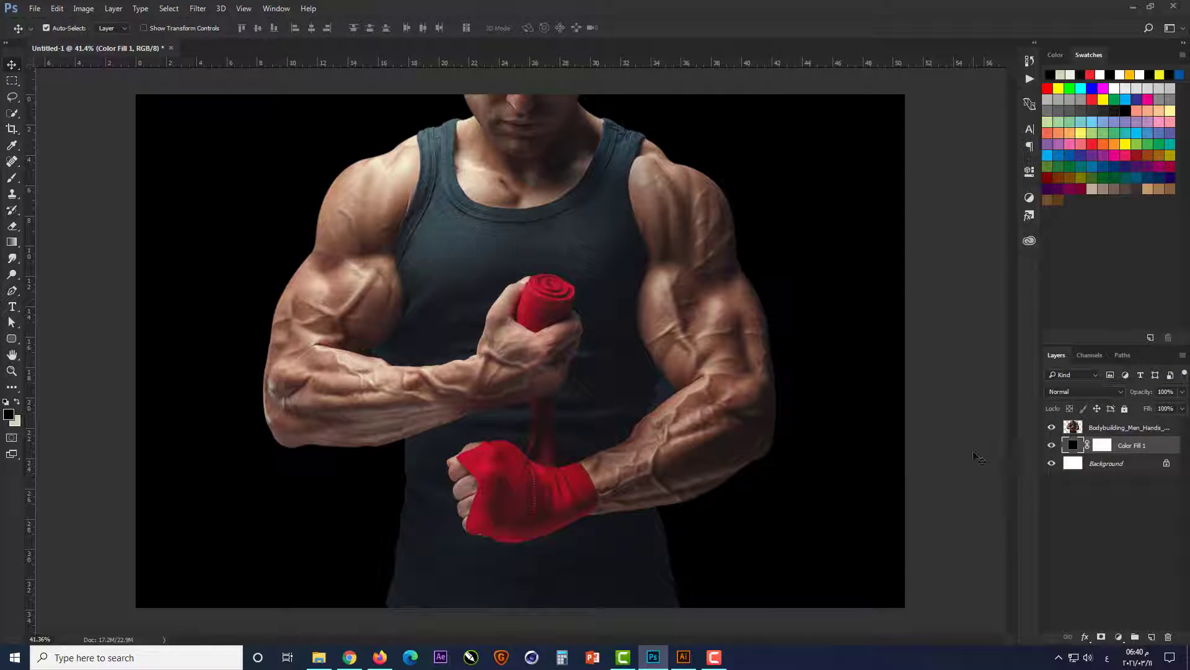
click(979, 459)
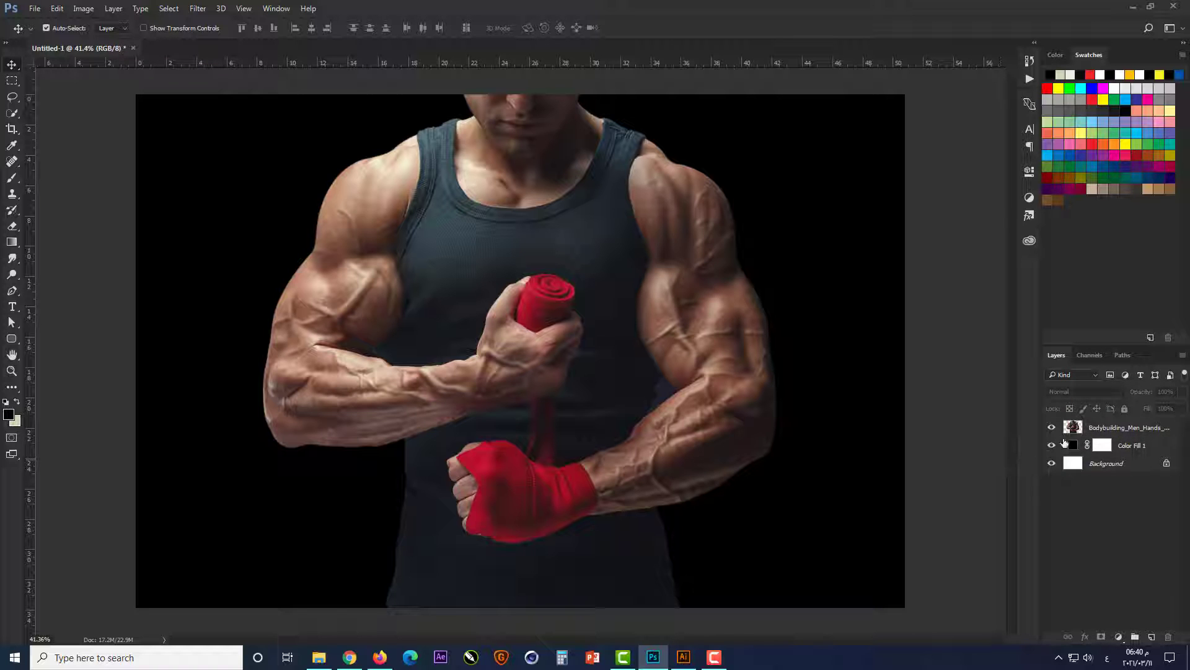
Convert the cut-out man layer to a Smart Object and deselect it.
click(1114, 428)
right_click(1114, 428)
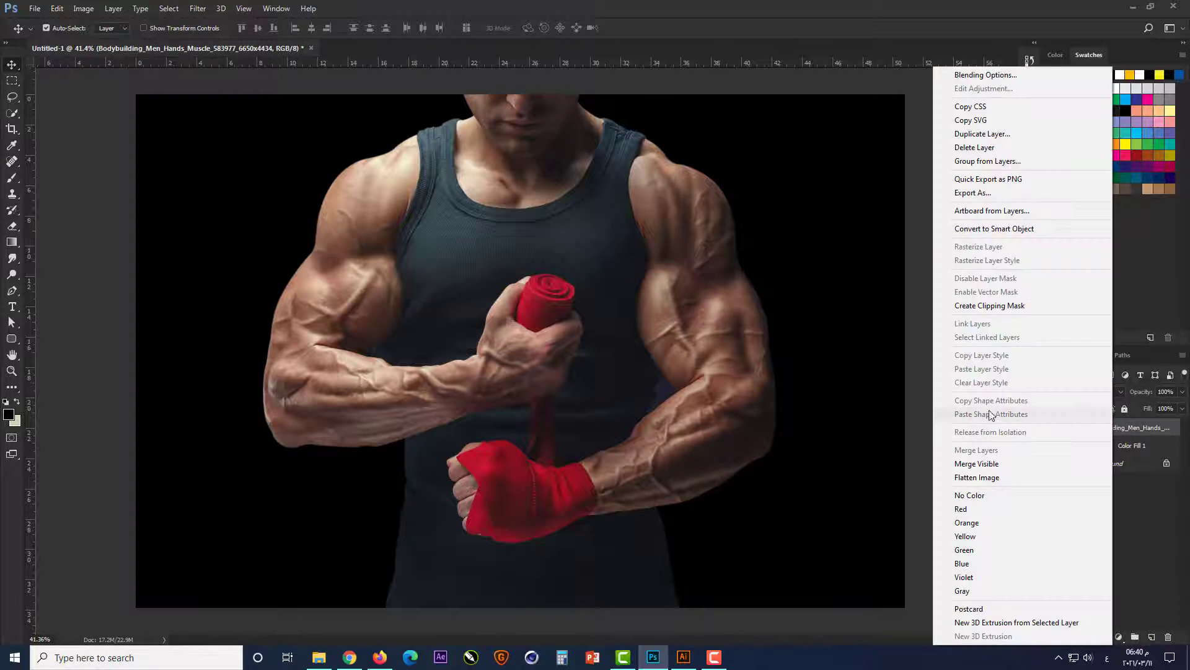
click(999, 229)
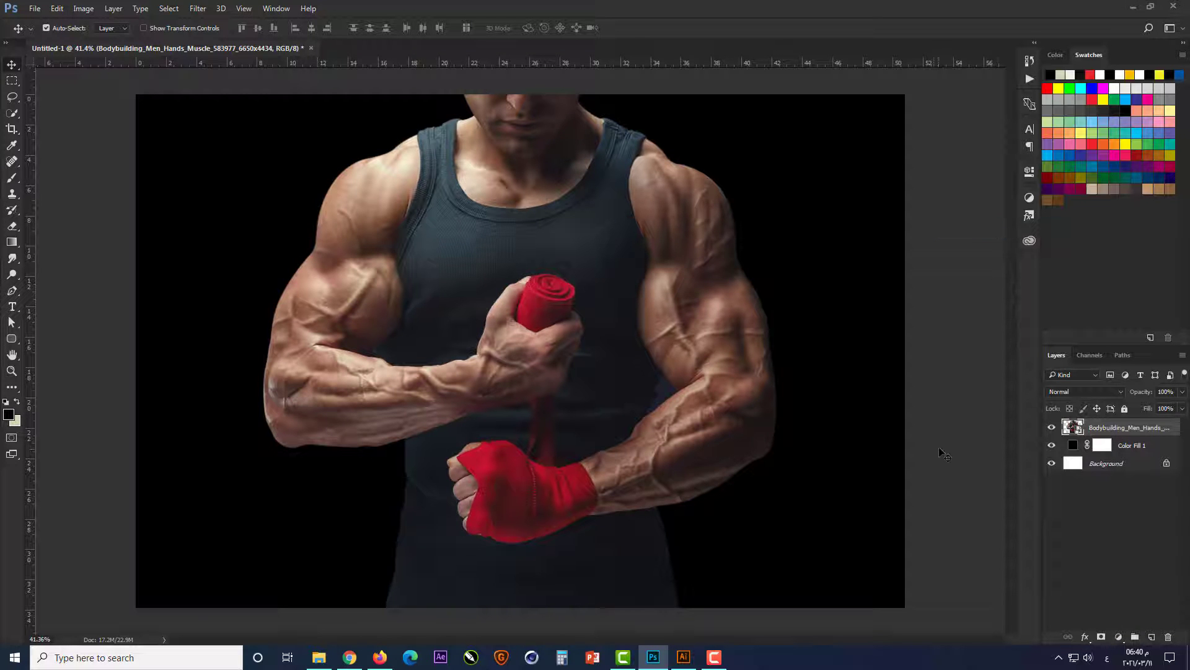
click(953, 456)
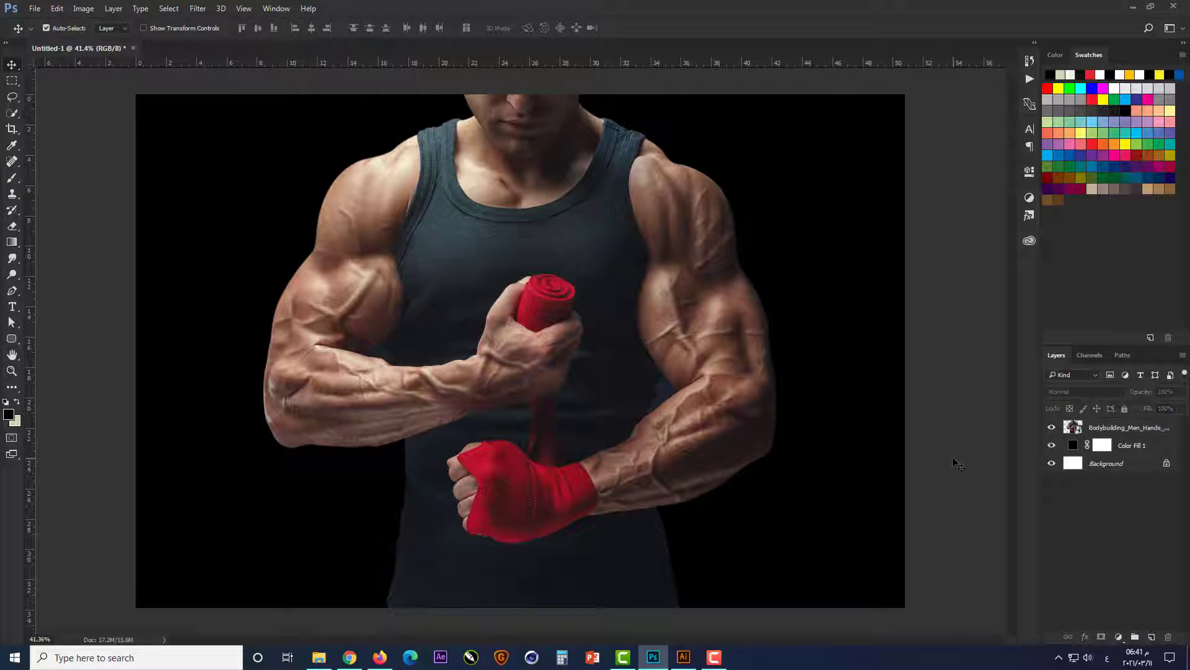
Open the glowing light spiral artwork in Illustrator and bring the whole spiral into the Photoshop document over the man.
click(319, 657)
drag(347, 93, 695, 6)
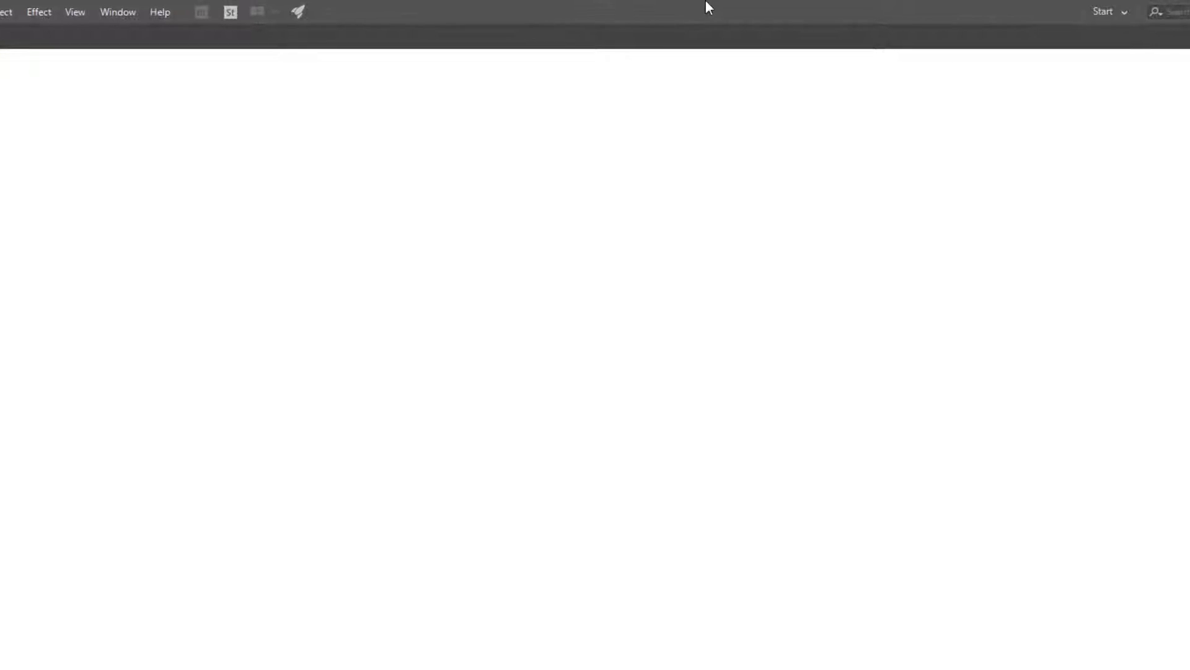
key(ctrl+0)
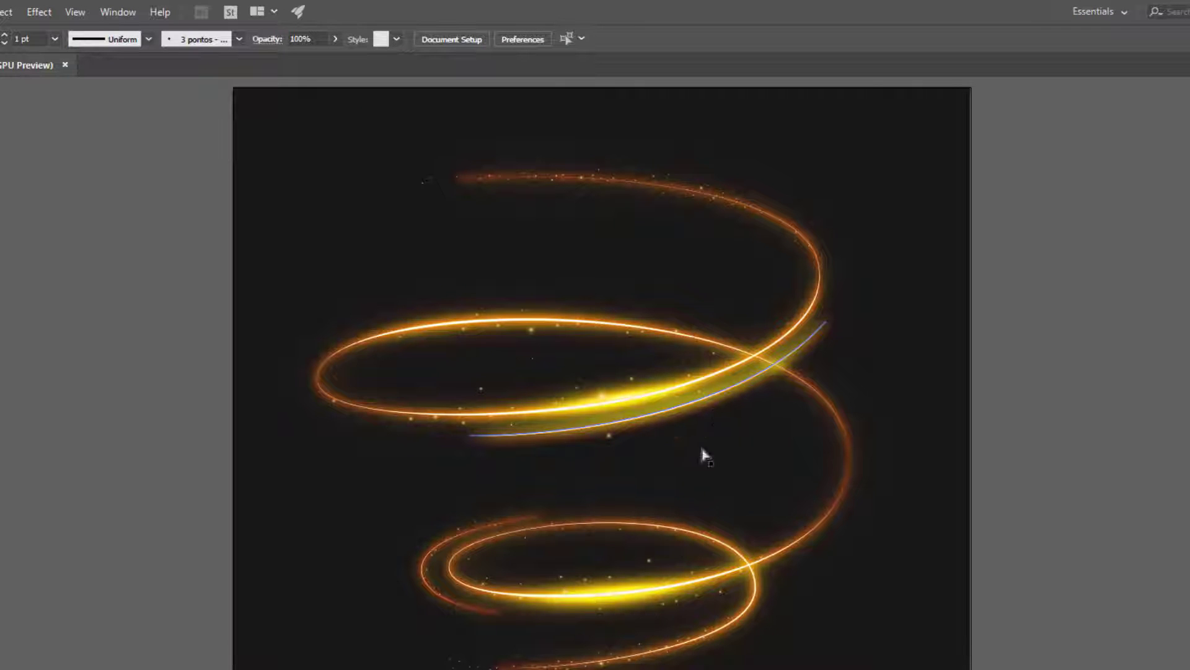
click(641, 415)
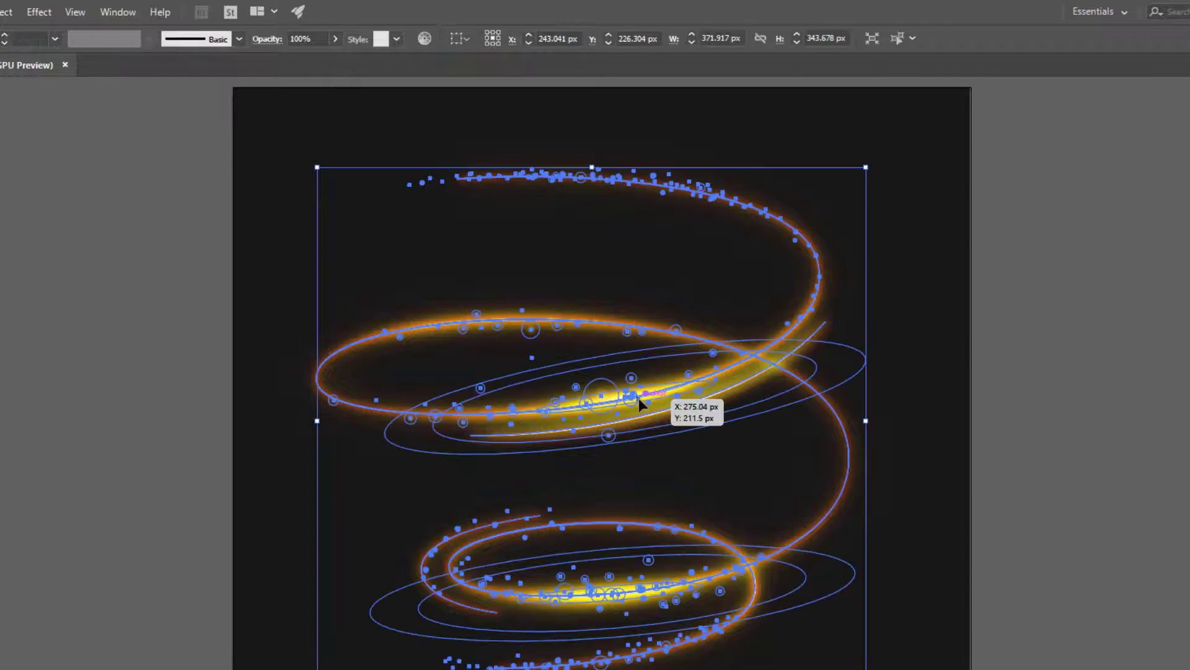
drag(639, 398, 679, 669)
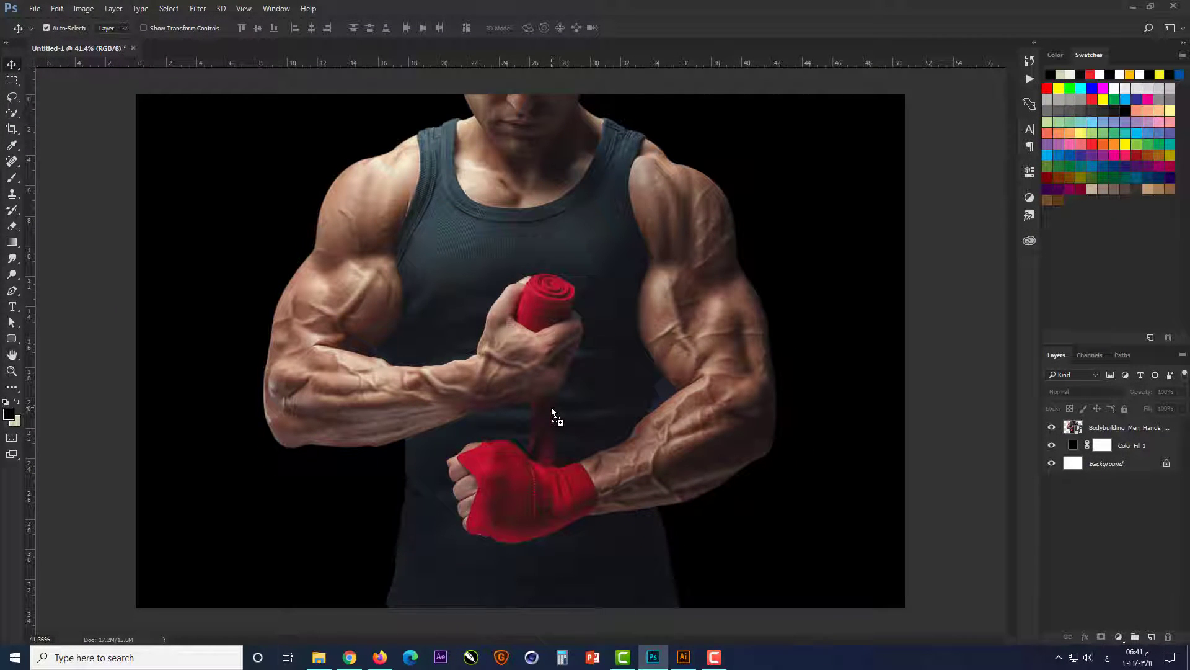
drag(552, 407, 551, 406)
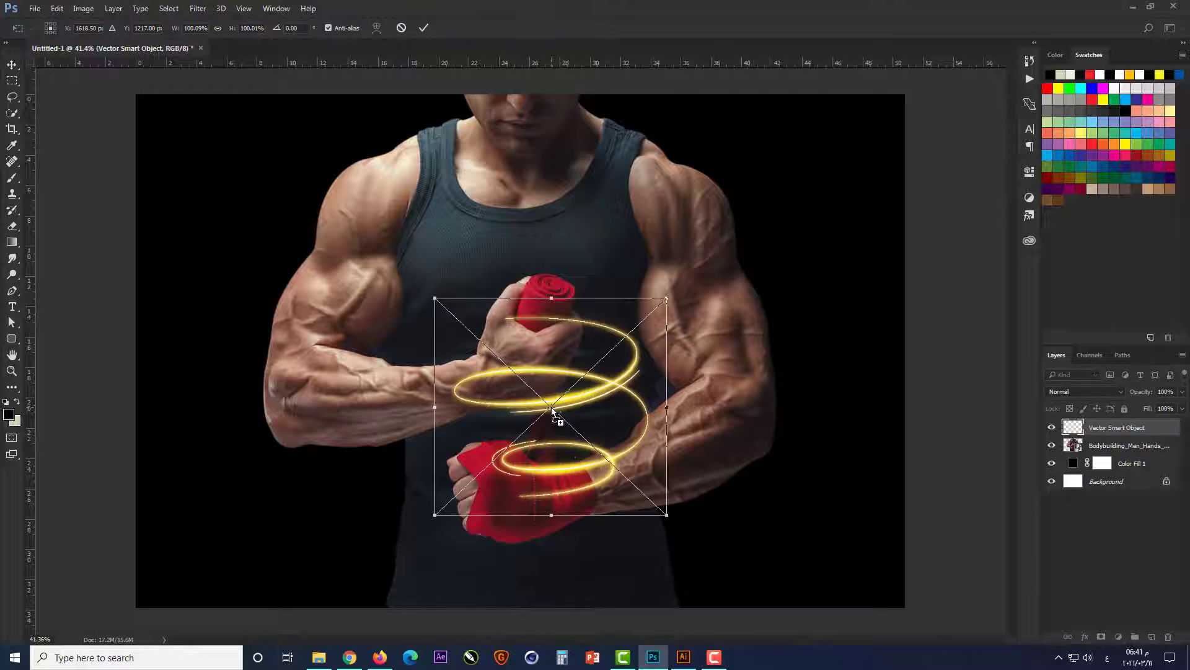
Enlarge the placed light spiral to about 277% and centre it horizontally and vertically on the canvas.
drag(666, 299, 875, 128)
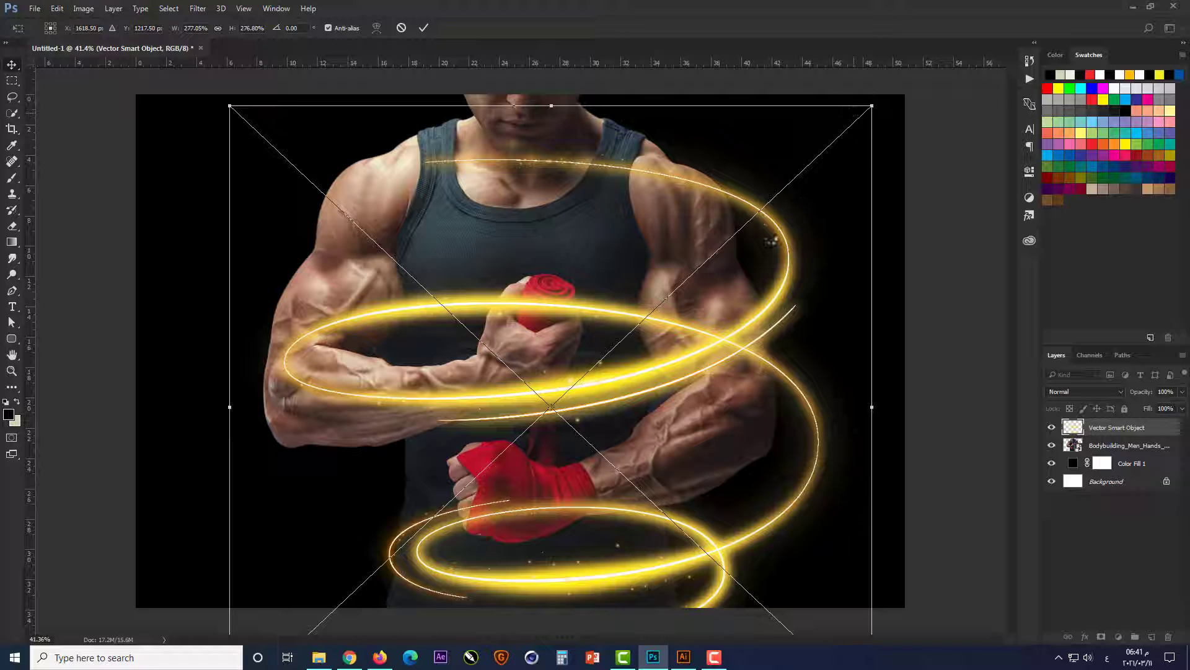
key(Return)
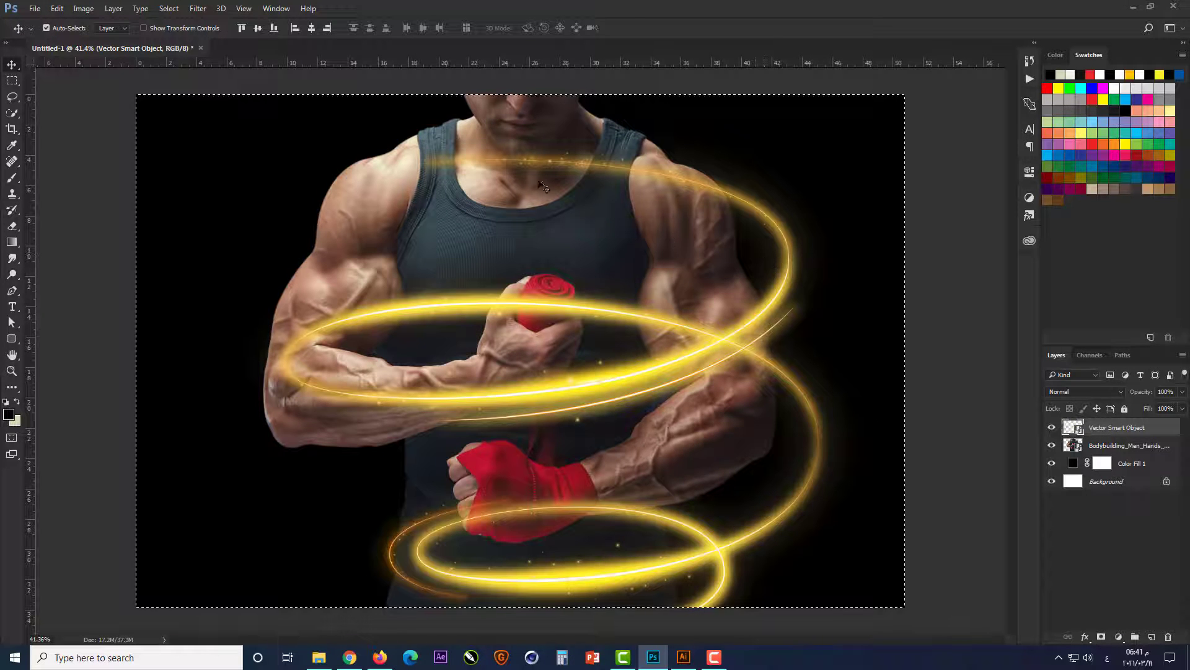
key(ctrl+a)
click(312, 27)
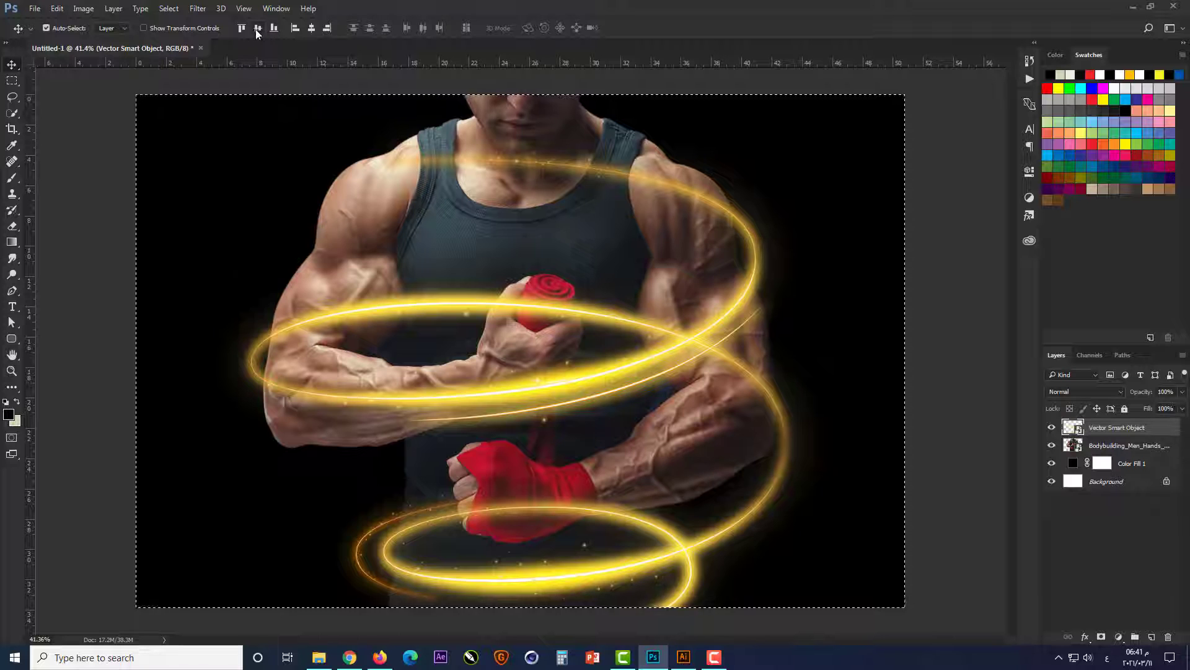
click(258, 28)
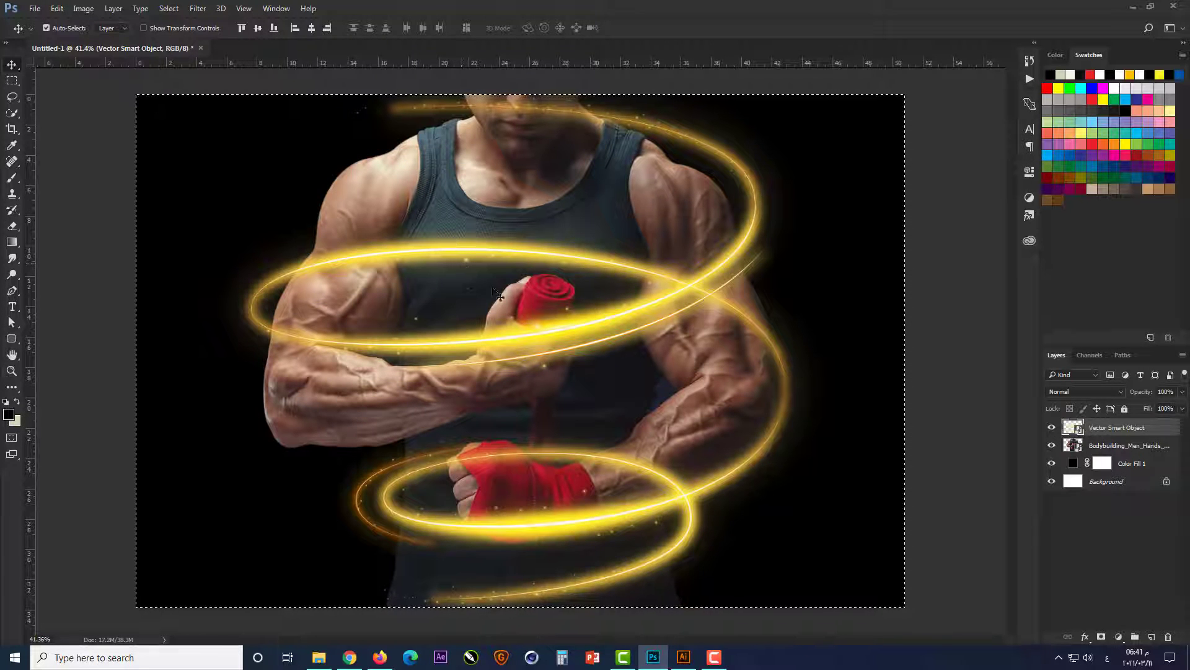
Stretch the light spiral horizontally about its centre to a width of about 340%.
key(ctrl)
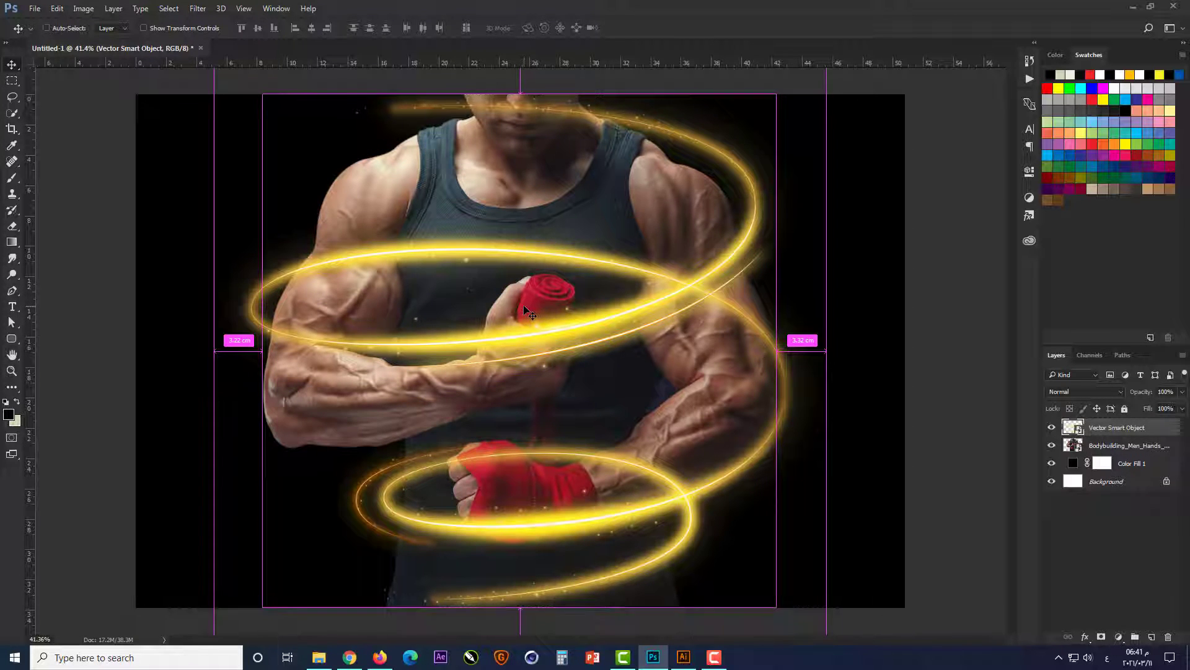
key(ctrl+t)
key(ctrl+0)
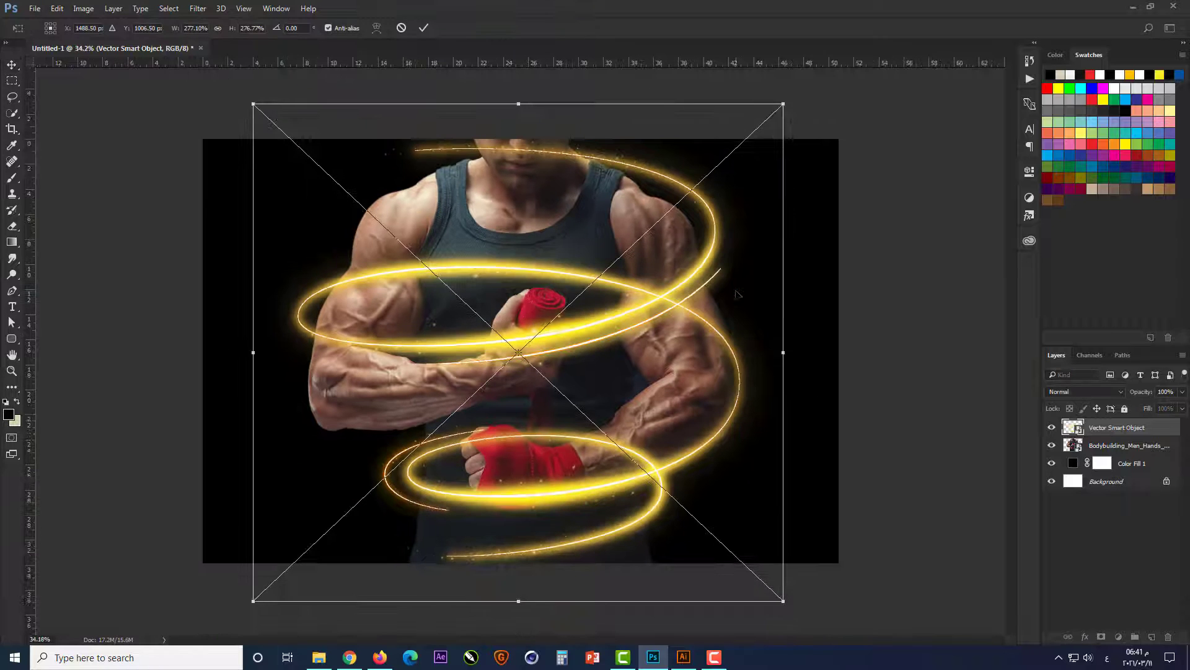
drag(783, 352, 844, 353)
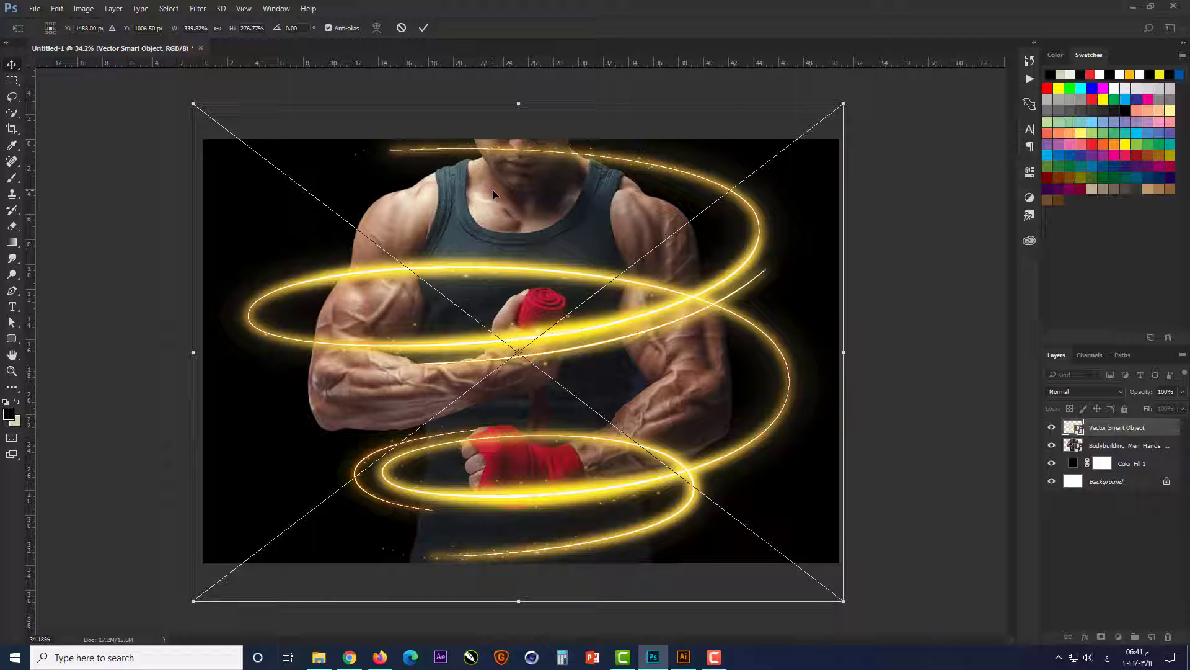
key(Return)
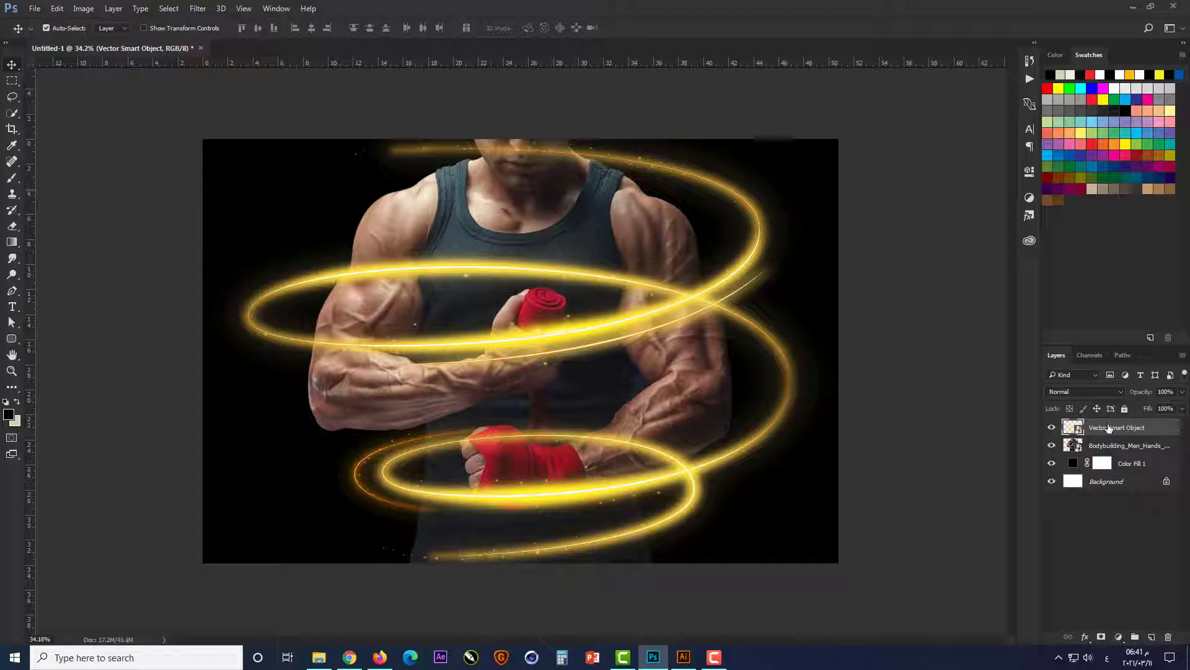
Rasterize the light spiral layer and warp it, pushing the loops outward beside both arms and pulling the small lower ring outward and down.
right_click(1107, 428)
click(983, 277)
key(ctrl+t)
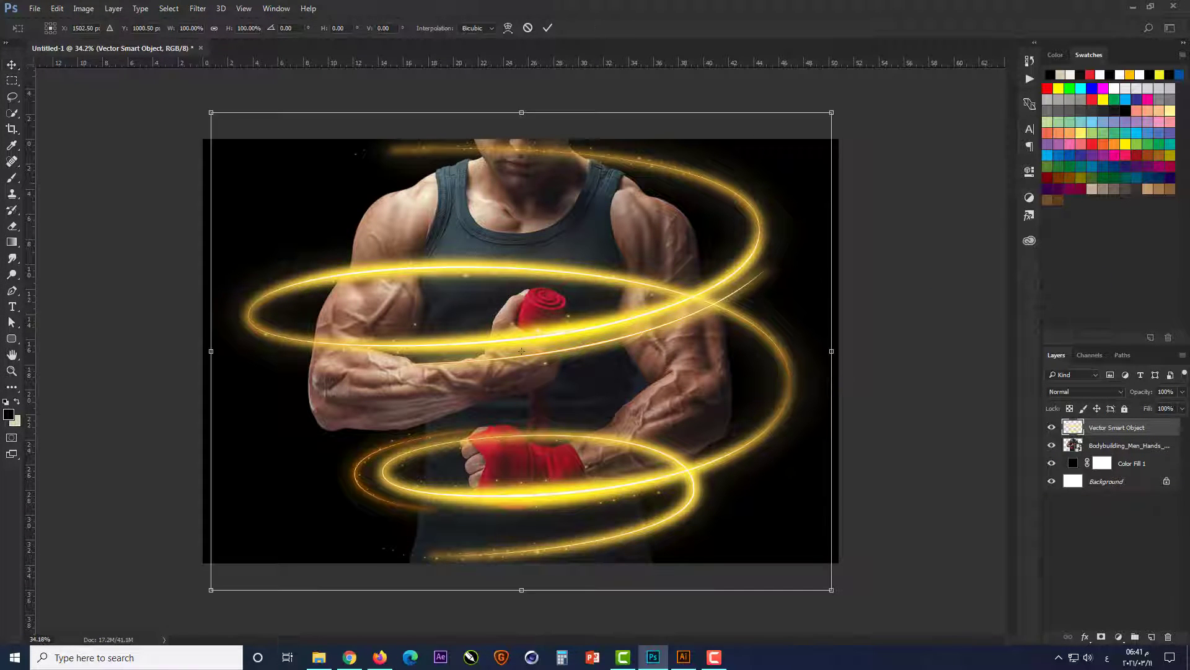
click(504, 27)
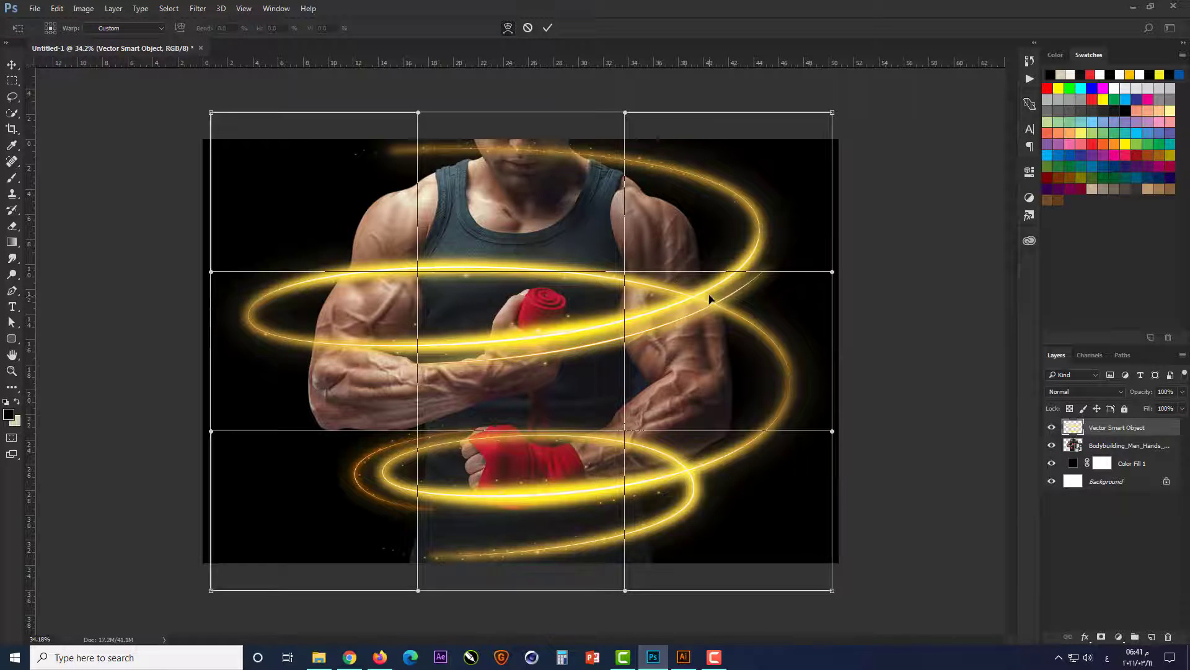
scroll(710, 299, up, 2)
drag(782, 215, 810, 381)
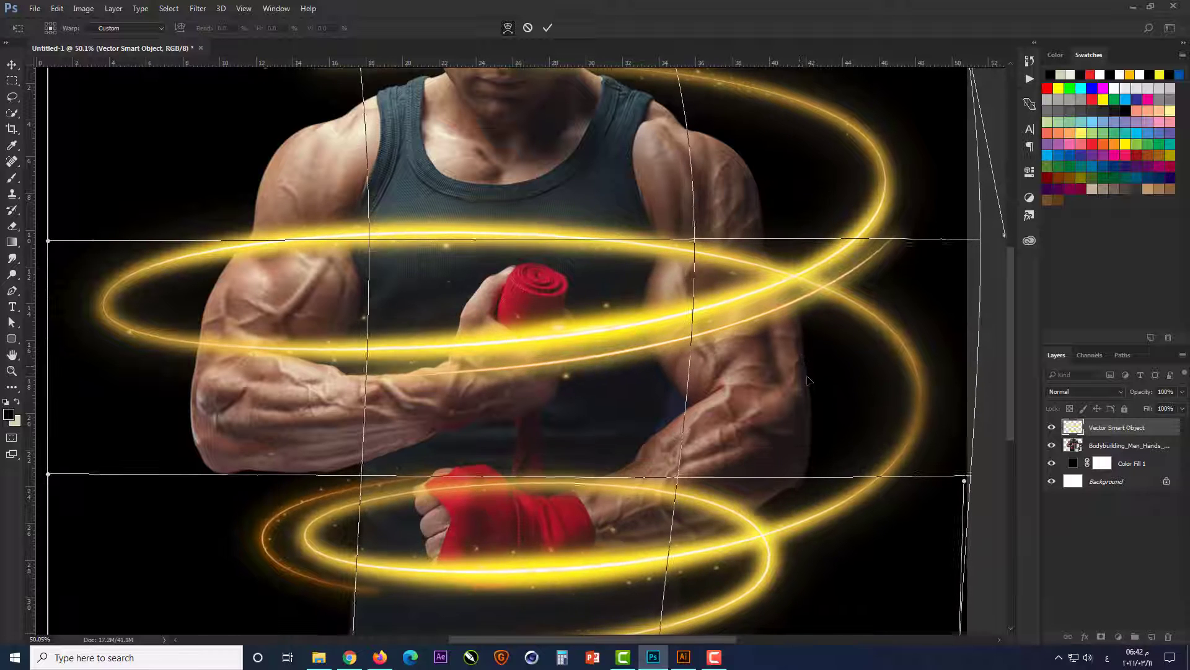
drag(315, 590, 288, 604)
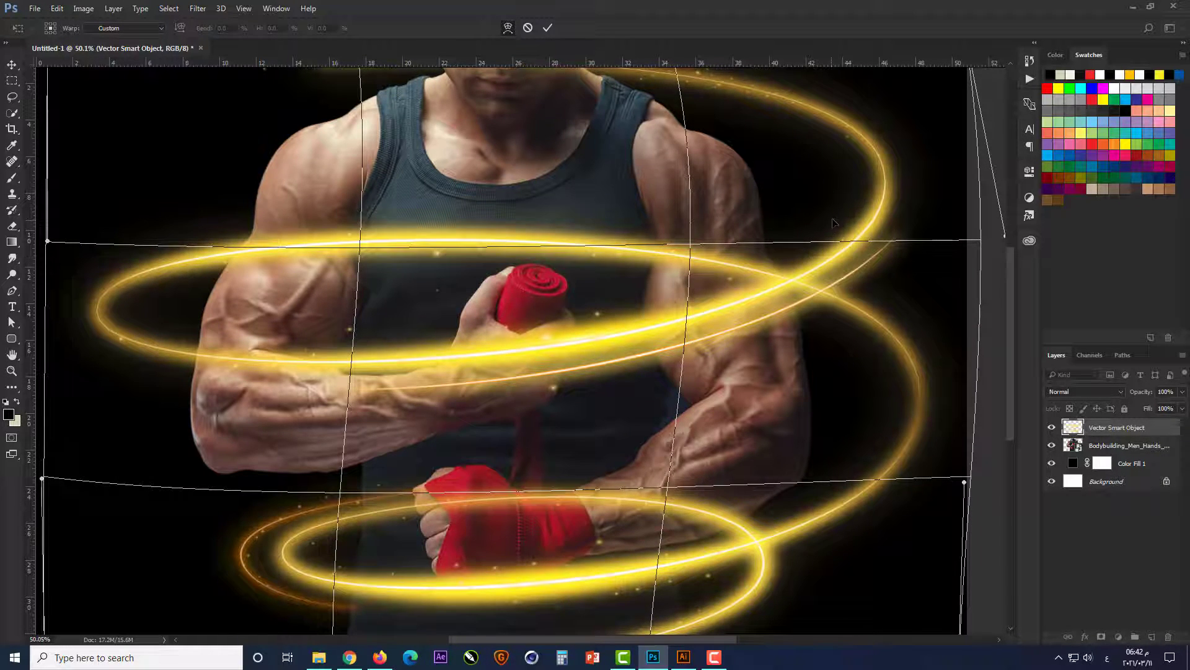
drag(834, 222, 842, 349)
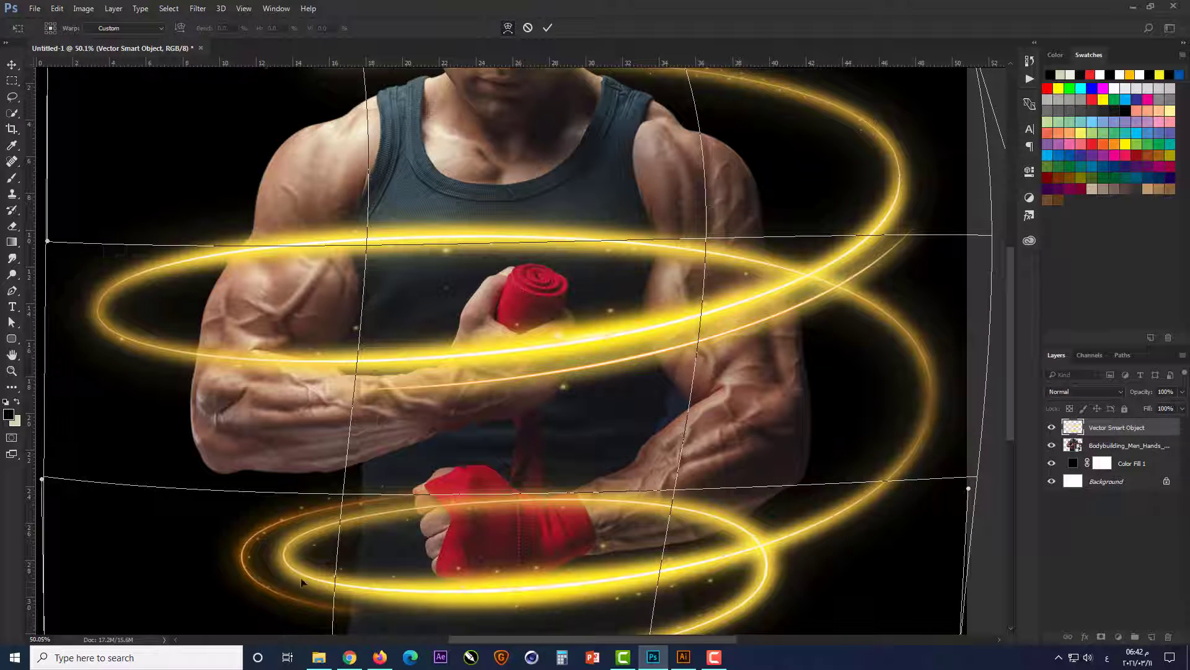
Fine-tune the light spiral's warp, nudging the loops outward beside both arms and the lower ring slightly down, and apply it.
scroll(630, 438, down, 3)
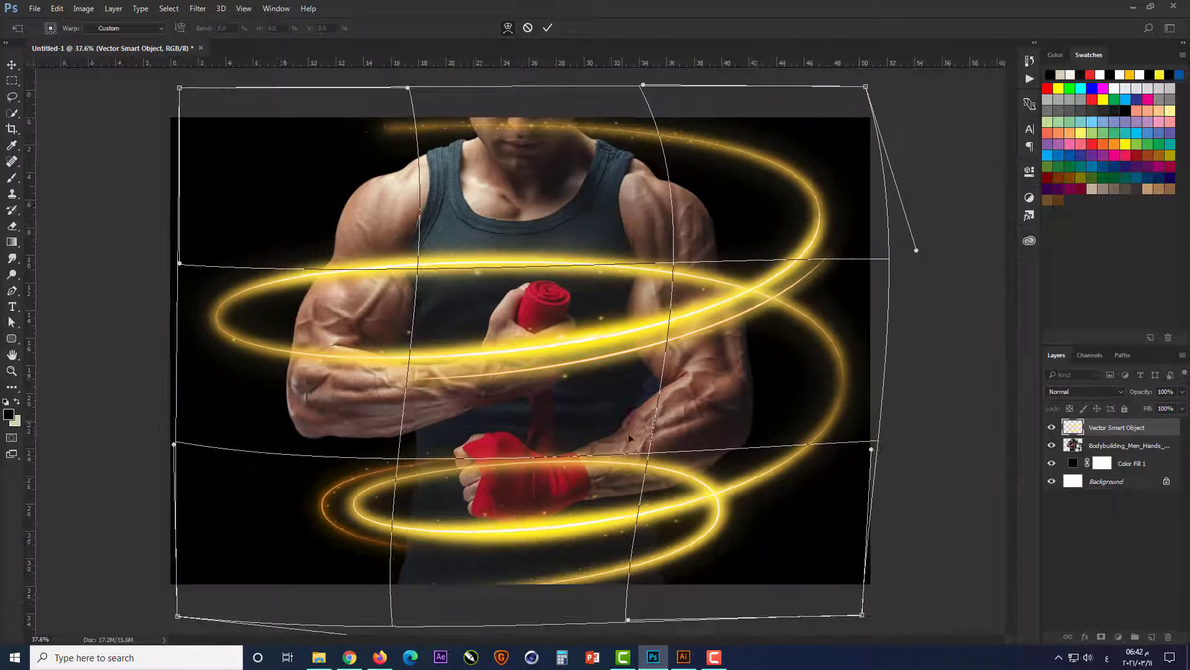
drag(358, 164, 354, 162)
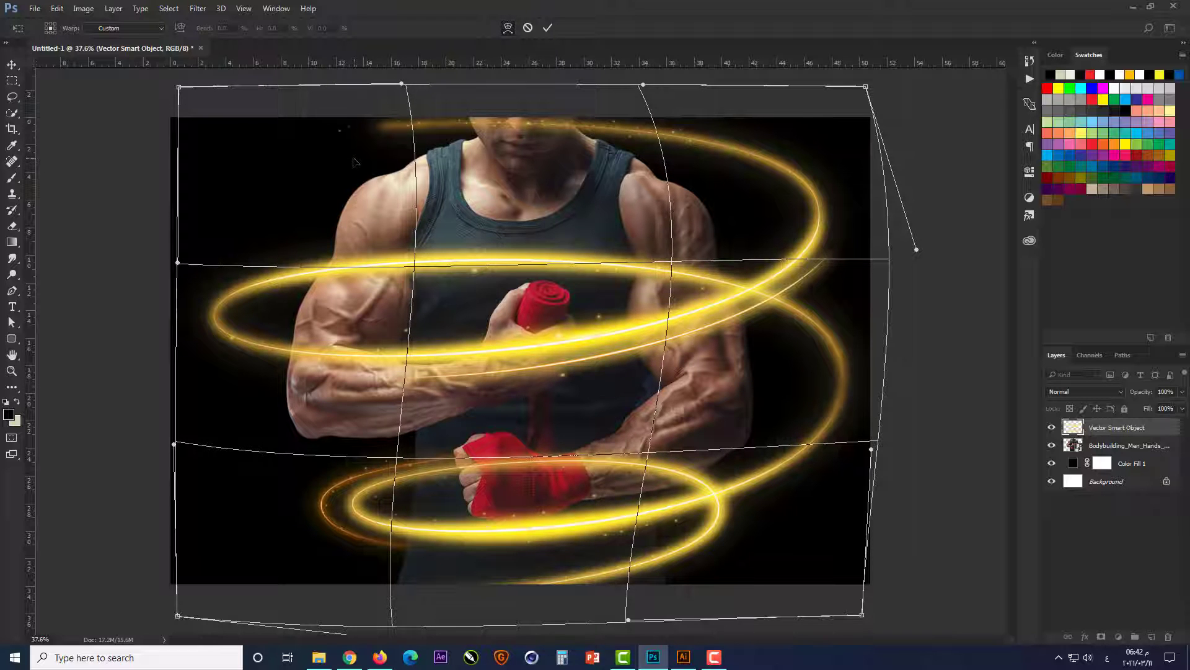
drag(253, 313, 263, 315)
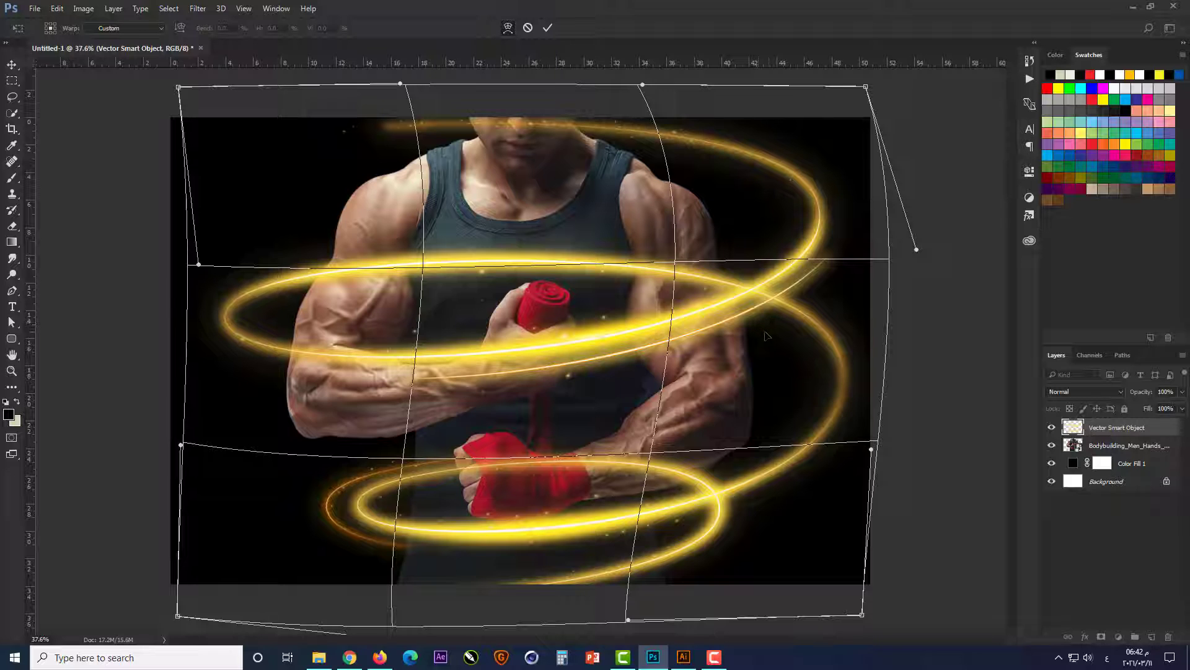
drag(766, 335, 771, 337)
drag(736, 248, 739, 244)
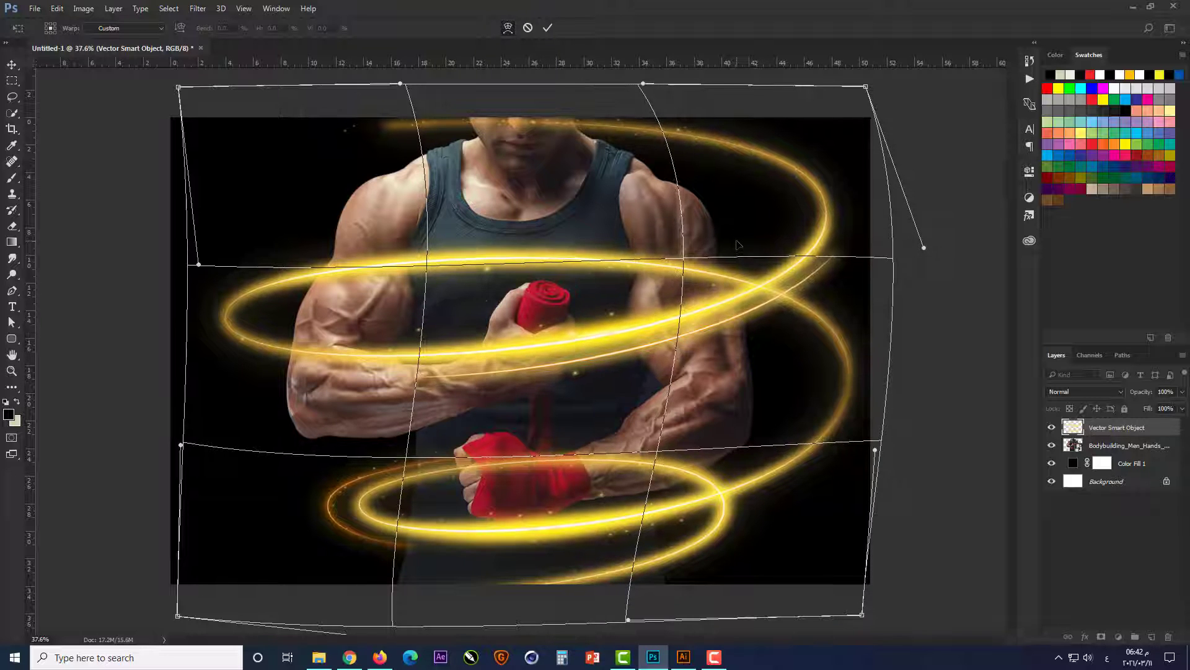
drag(747, 374, 751, 375)
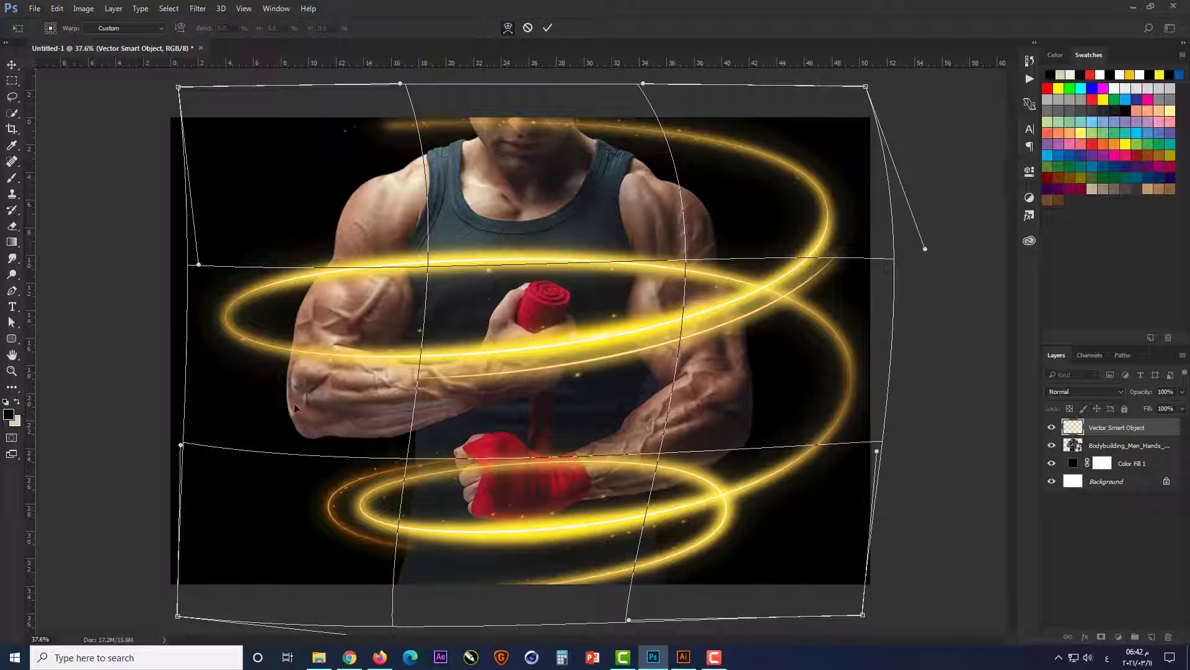
drag(253, 403, 250, 404)
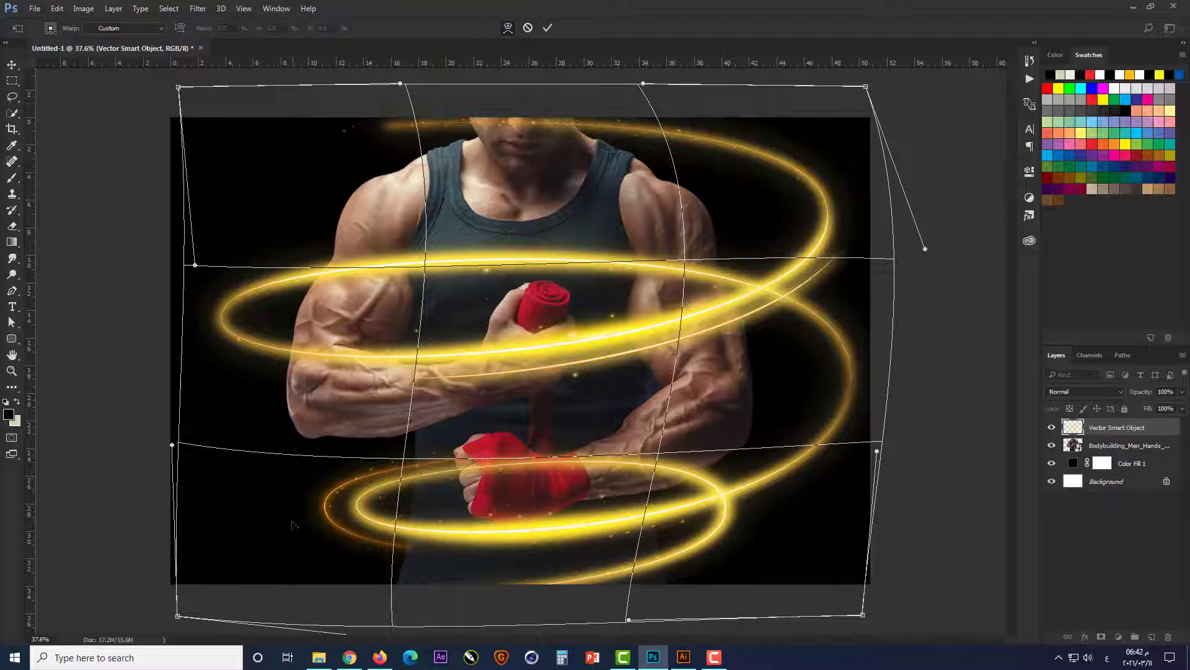
drag(293, 524, 293, 527)
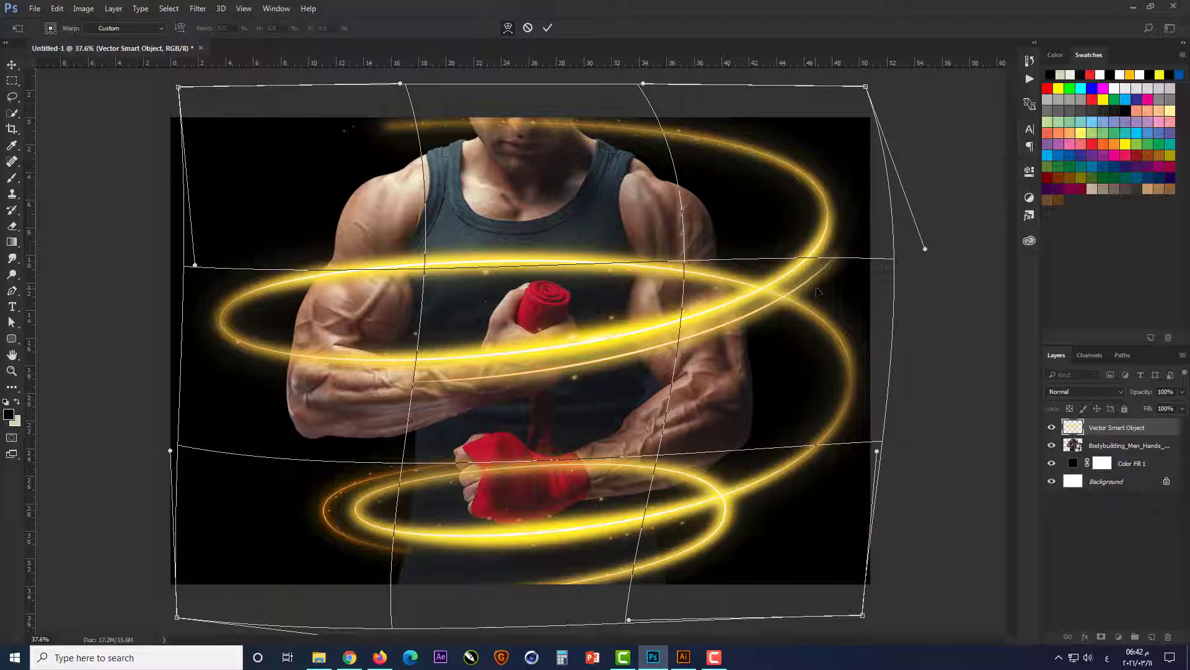
drag(817, 292, 823, 290)
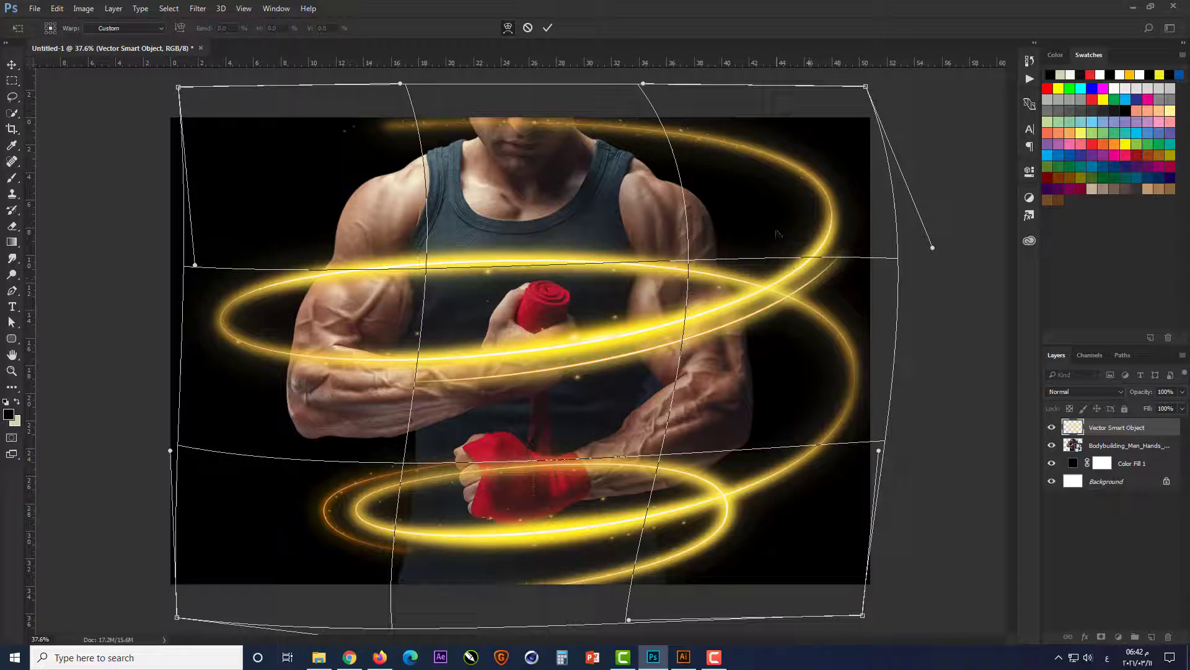
drag(777, 233, 779, 233)
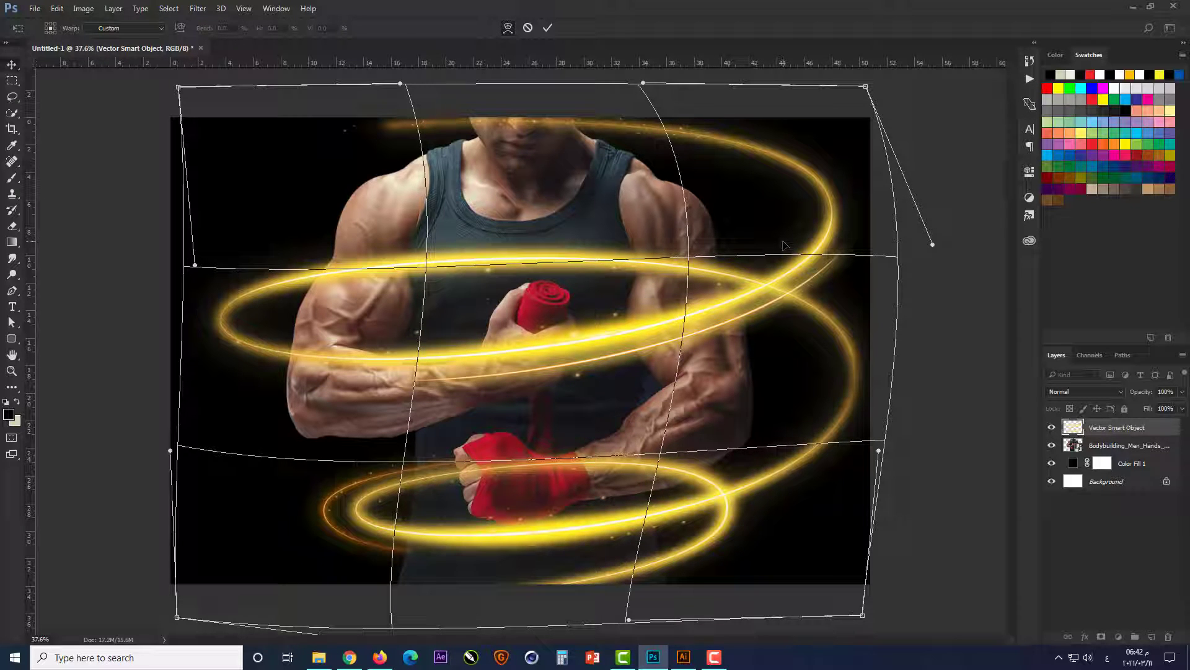
key(Return)
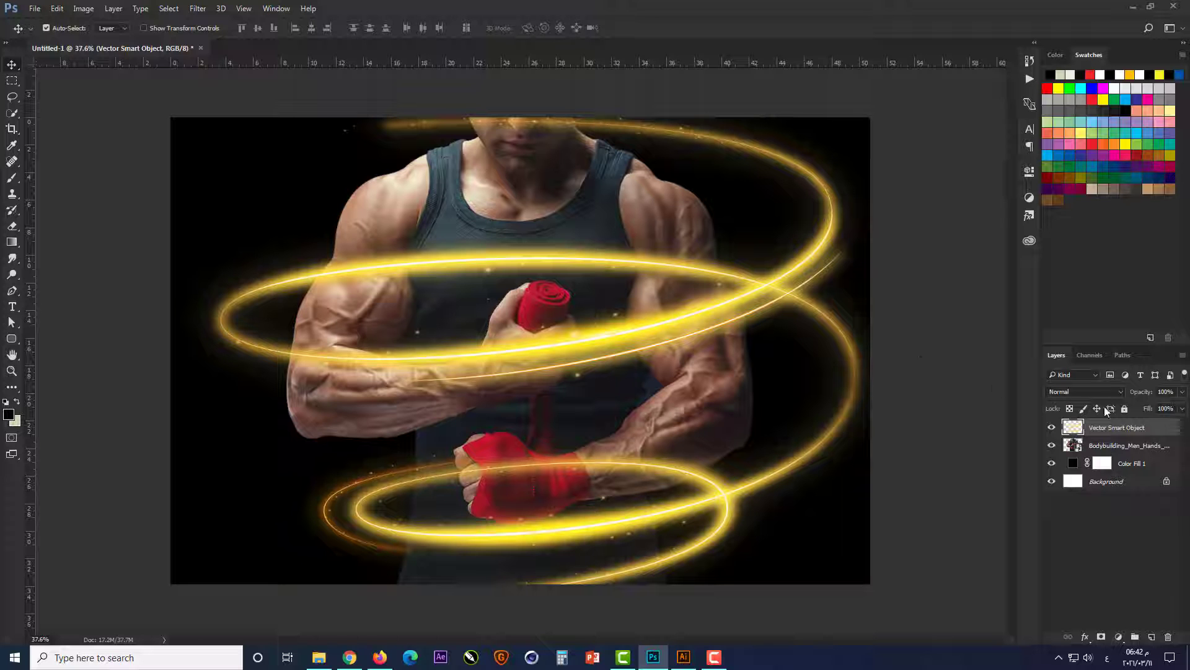
Convert the light spiral layer to a smart object and set its blend mode to Hard Light.
right_click(1114, 432)
click(1001, 231)
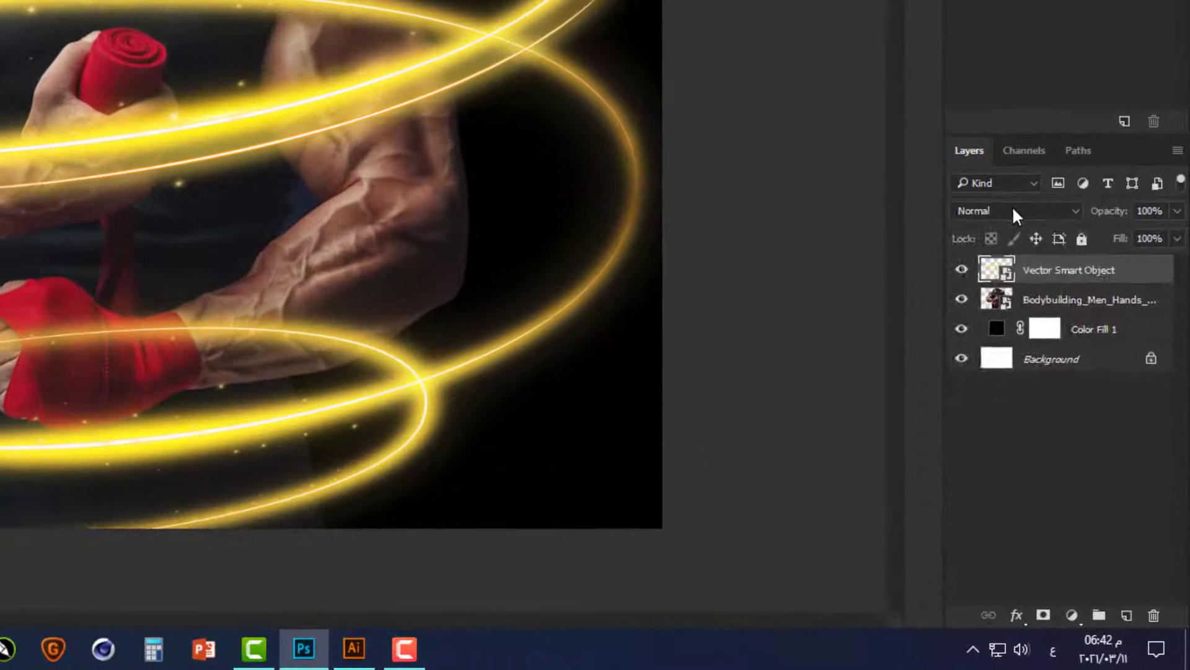
click(1052, 313)
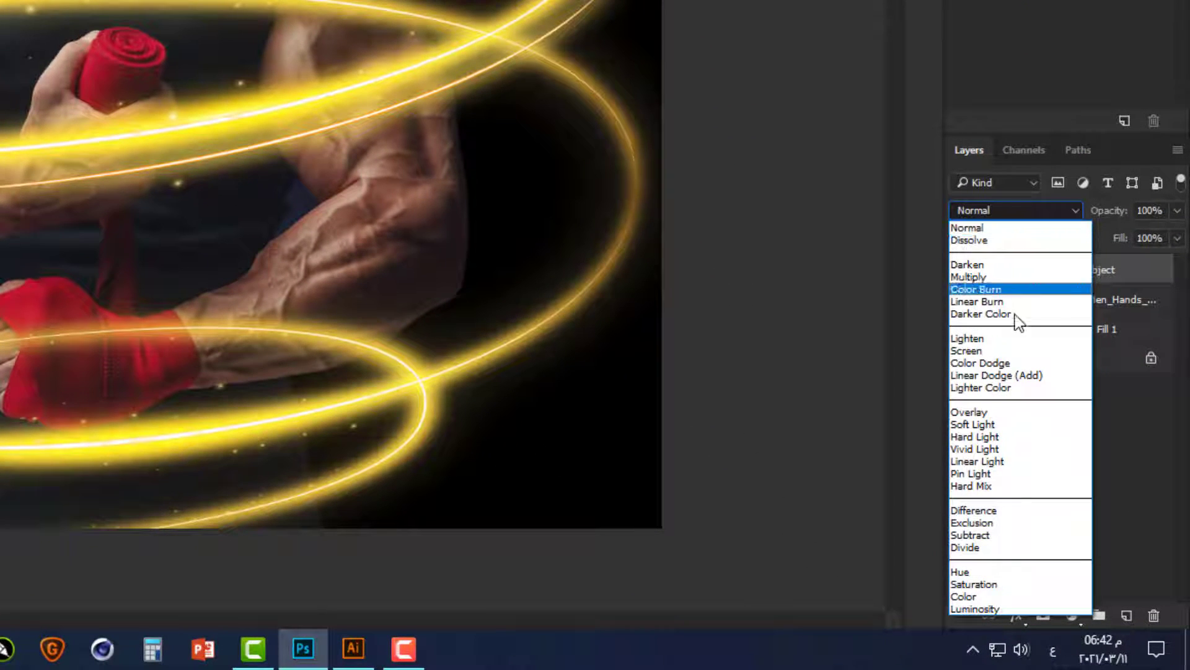
click(1003, 437)
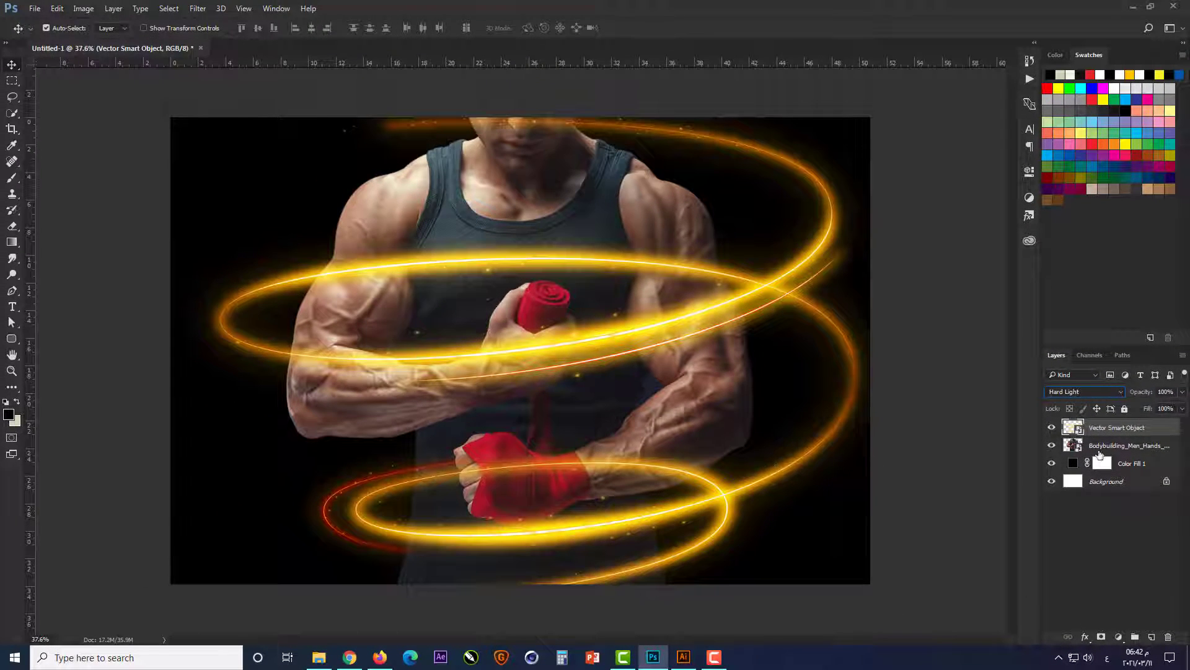
Add a layer mask to the light spiral layer and load the bodybuilder layer's outline as a selection.
click(1103, 637)
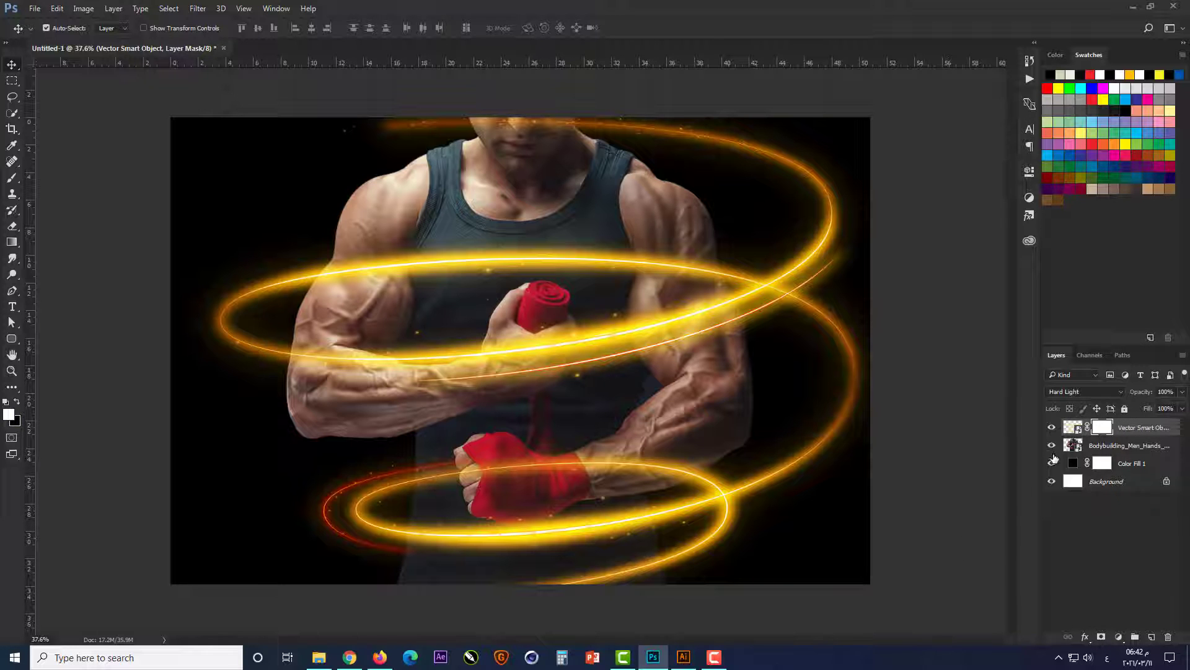
key(ctrl)
ctrl+click(1072, 446)
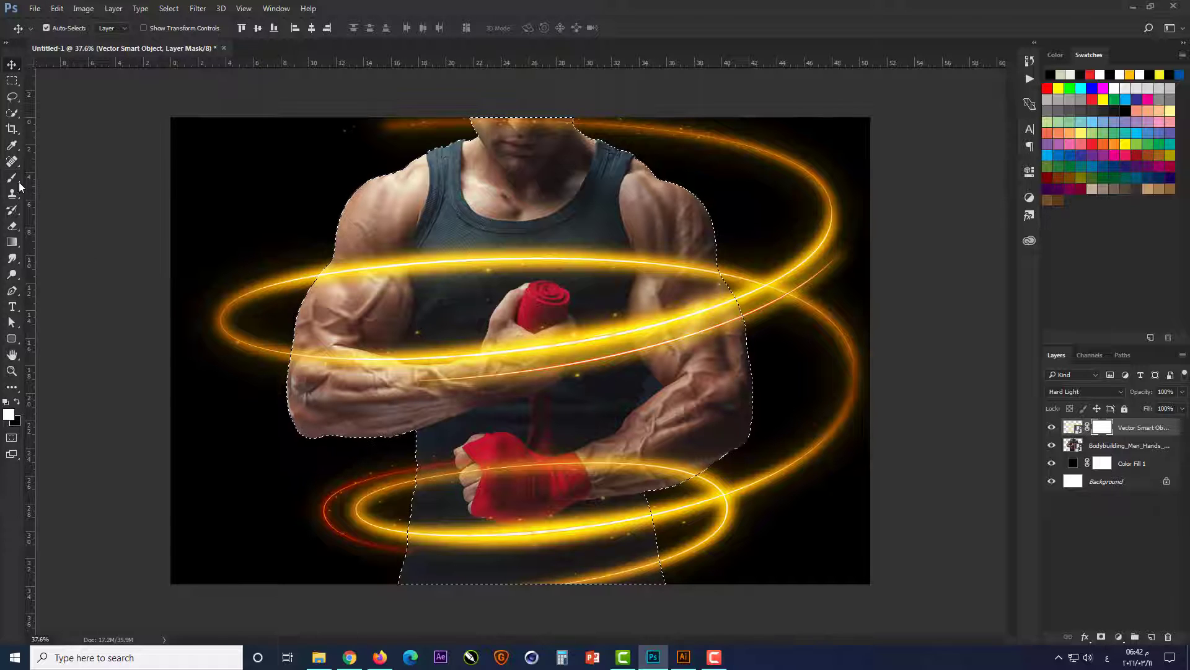
Erase the top light band where it crosses the man's face on the spiral's mask, using a soft 300 px Eraser.
click(17, 229)
drag(471, 180, 505, 180)
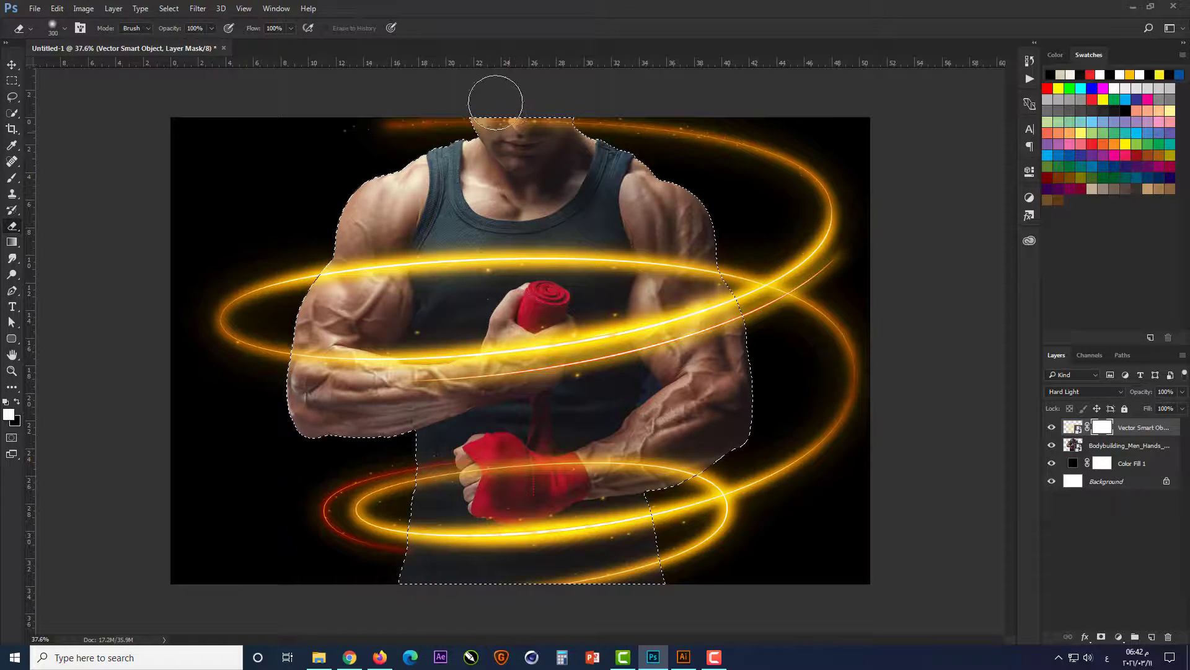
alt+scroll(496, 100, up, 4)
drag(509, 247, 530, 450)
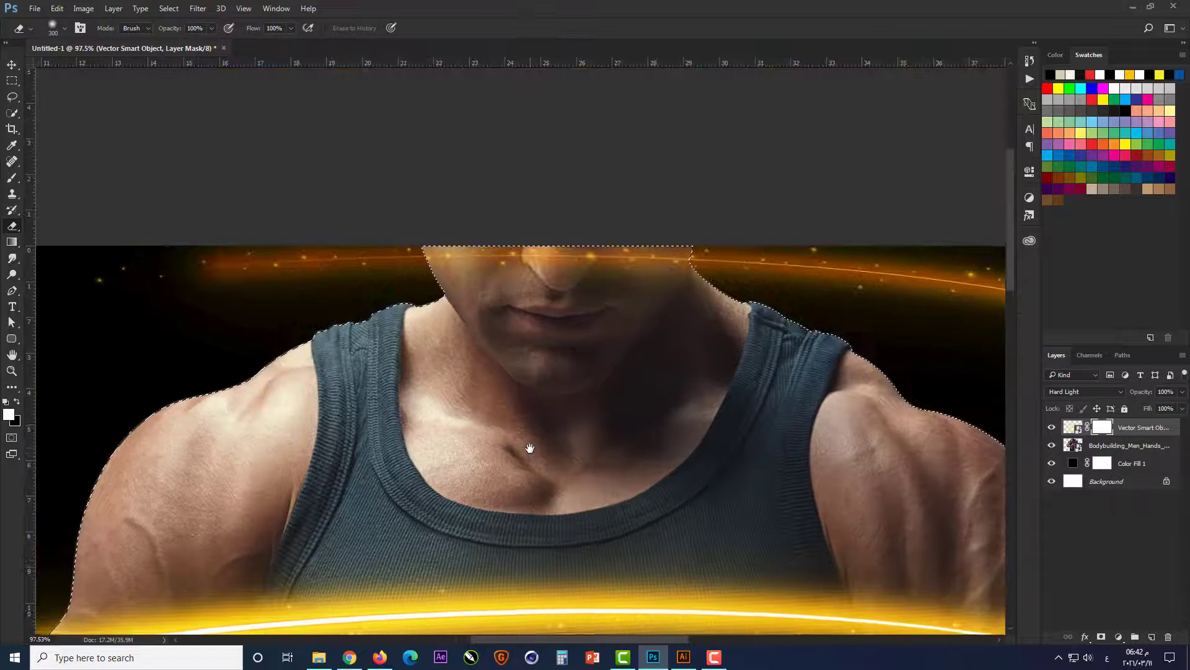
mouse_move(434, 236)
mouse_down()
mouse_move(486, 211)
mouse_move(546, 236)
mouse_move(676, 248)
mouse_move(472, 267)
mouse_move(496, 259)
mouse_up()
scroll(496, 260, down, 4)
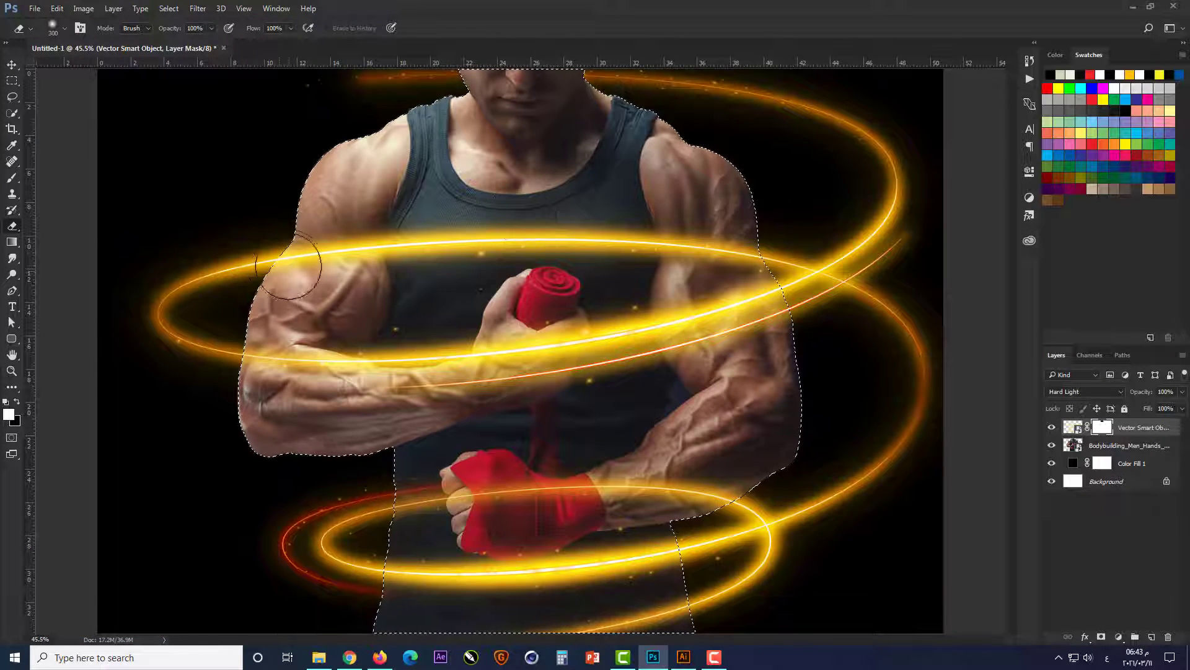
Set the Eraser to 200 px and mask out the rear band of the middle loop across the chest and both upper arms.
scroll(294, 260, up, 2)
right_click(372, 229)
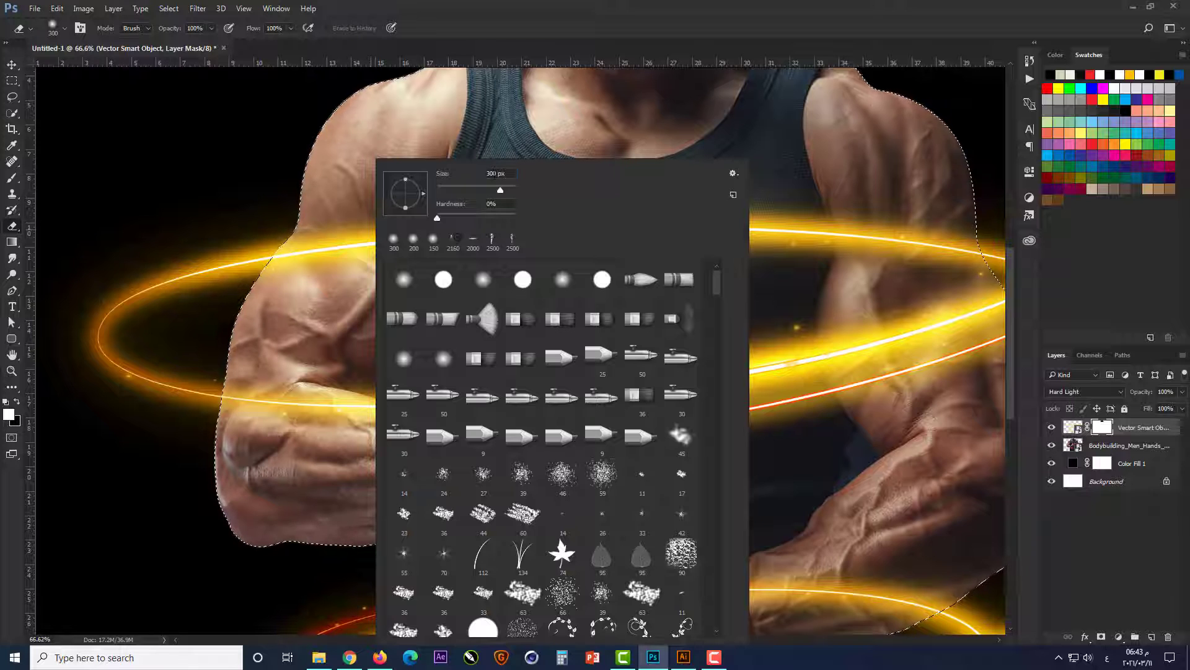
text(200)
key(Return)
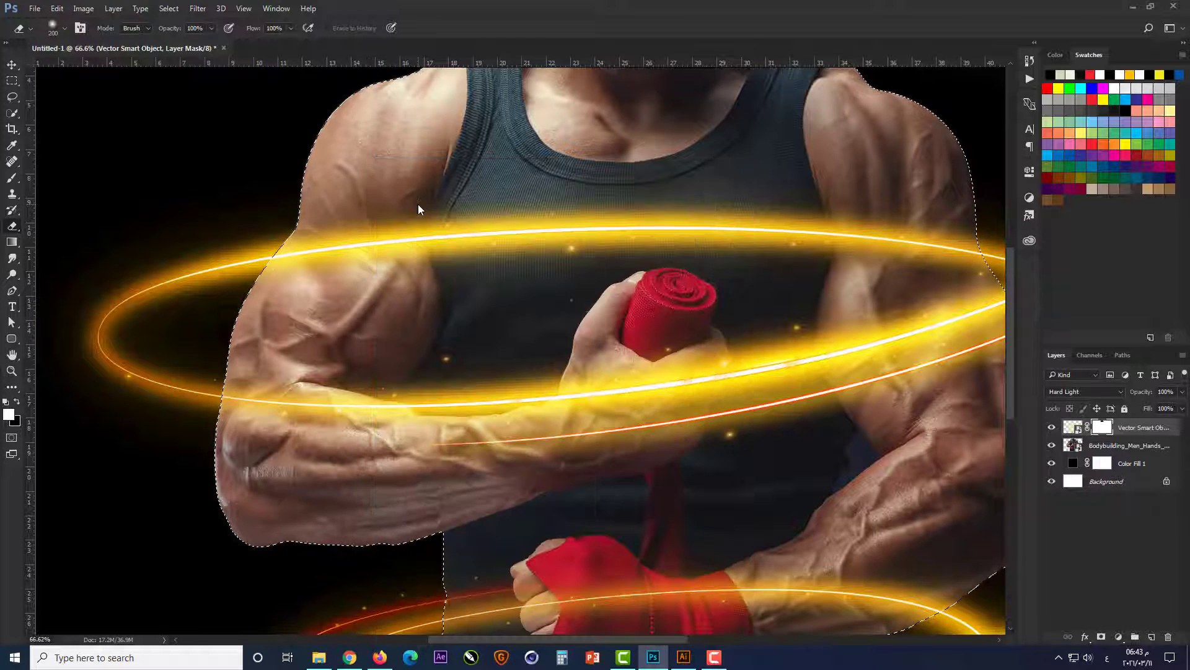
mouse_move(340, 216)
mouse_down()
mouse_move(269, 276)
mouse_move(336, 245)
mouse_move(451, 224)
mouse_move(682, 234)
mouse_move(700, 232)
mouse_move(658, 226)
mouse_move(818, 215)
mouse_move(754, 228)
mouse_up()
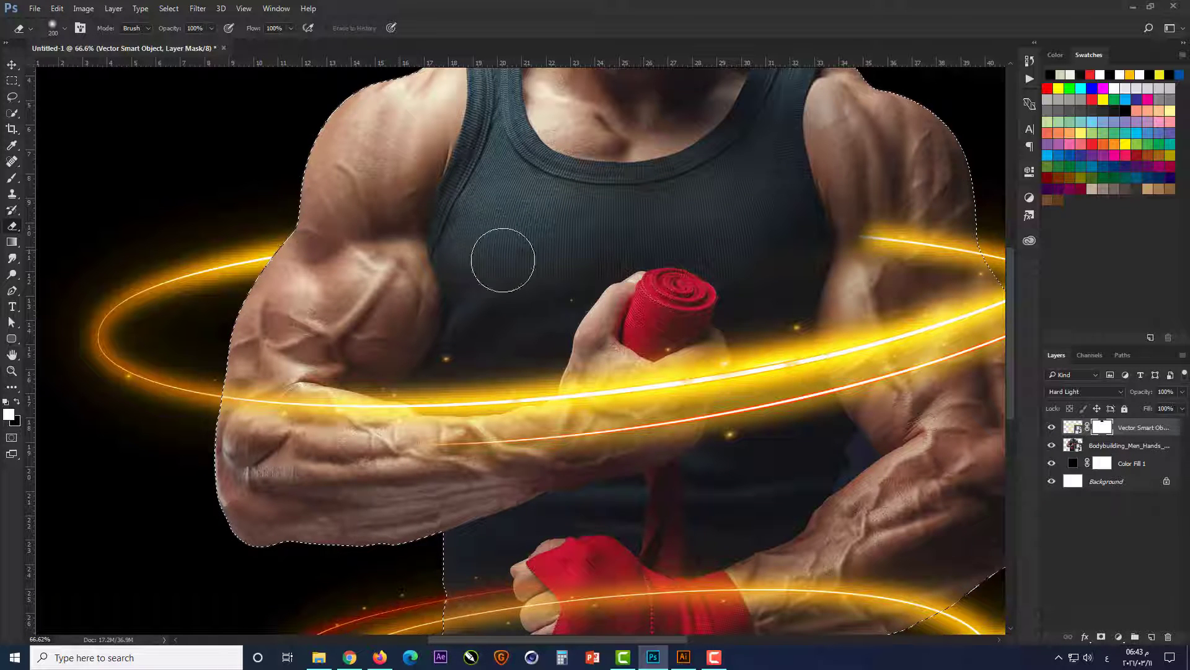
scroll(471, 254, right, 6)
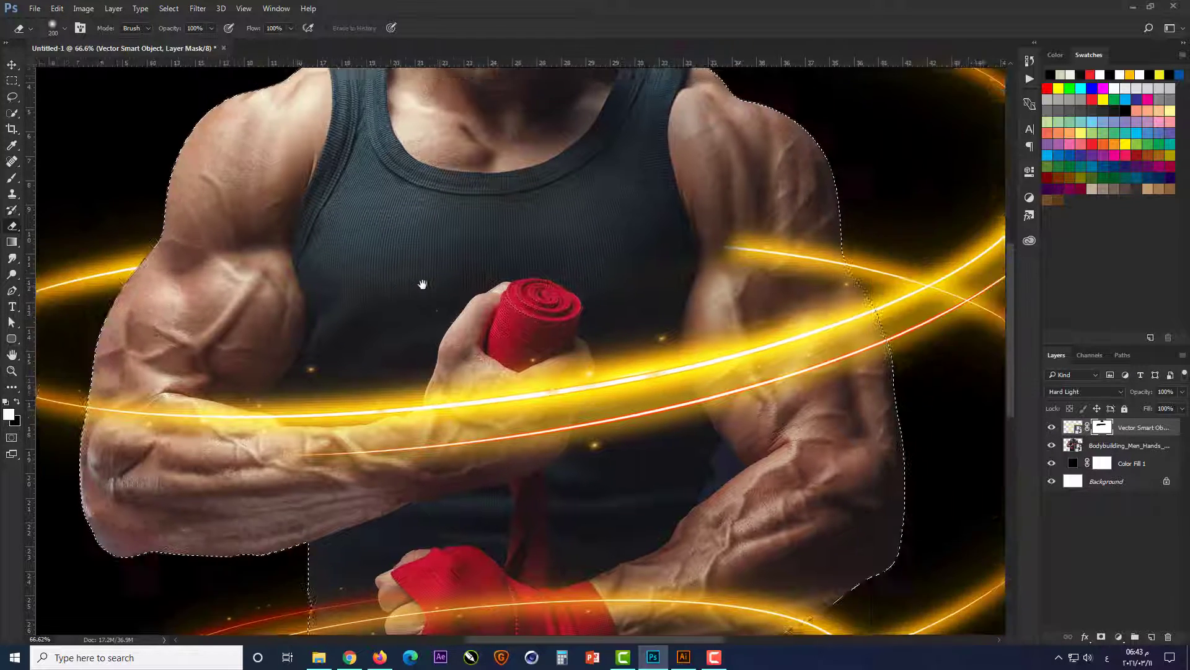
mouse_move(663, 245)
mouse_down()
mouse_move(736, 252)
mouse_move(661, 319)
mouse_move(614, 397)
mouse_up()
scroll(614, 397, up, 3)
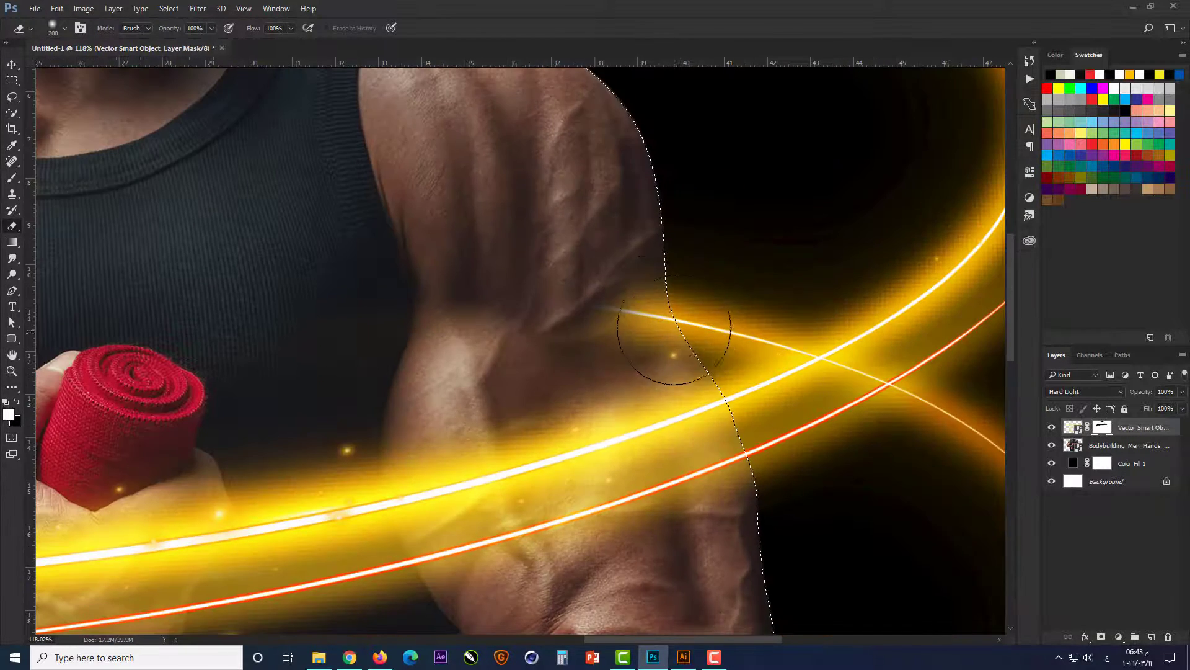
drag(630, 270, 636, 295)
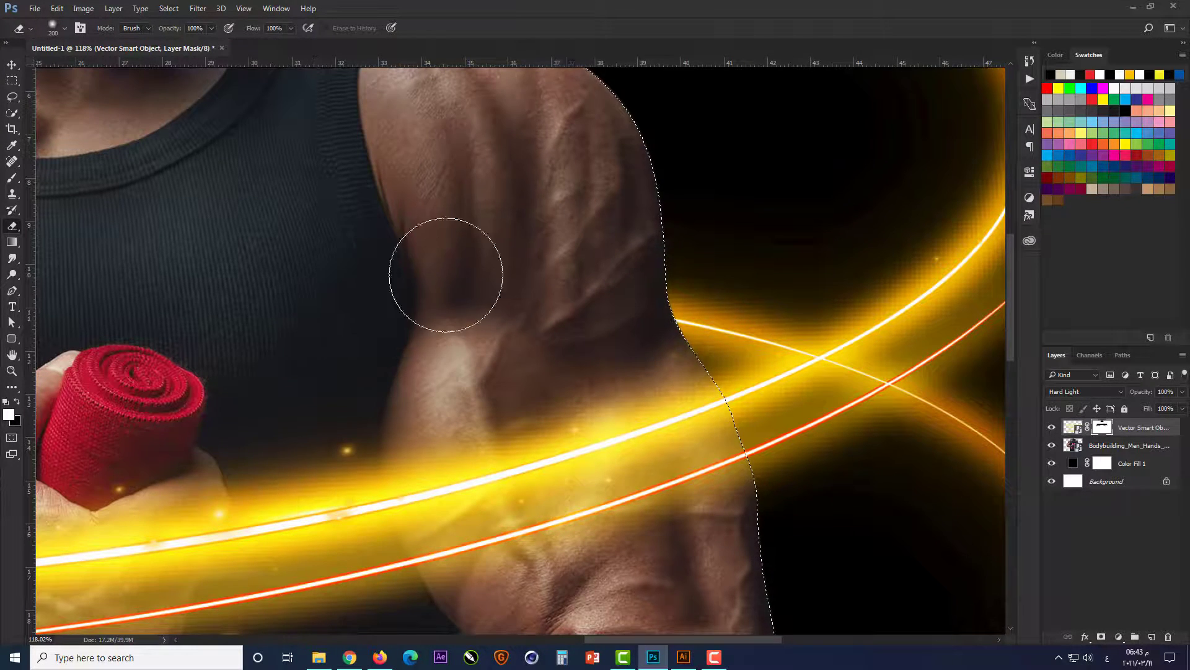
Mask out the lower ring's rear band across the waist, wrapped fist and forearm, and clear the selection.
scroll(704, 205, down, 5)
scroll(756, 209, down, 2)
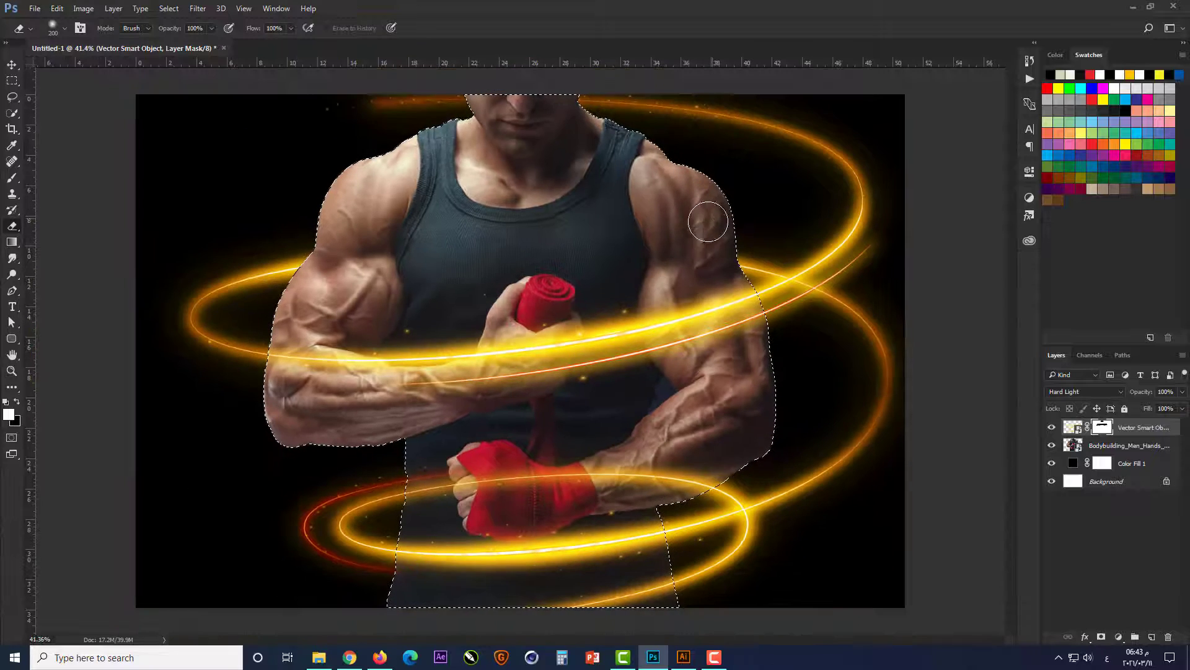
scroll(416, 524, up, 6)
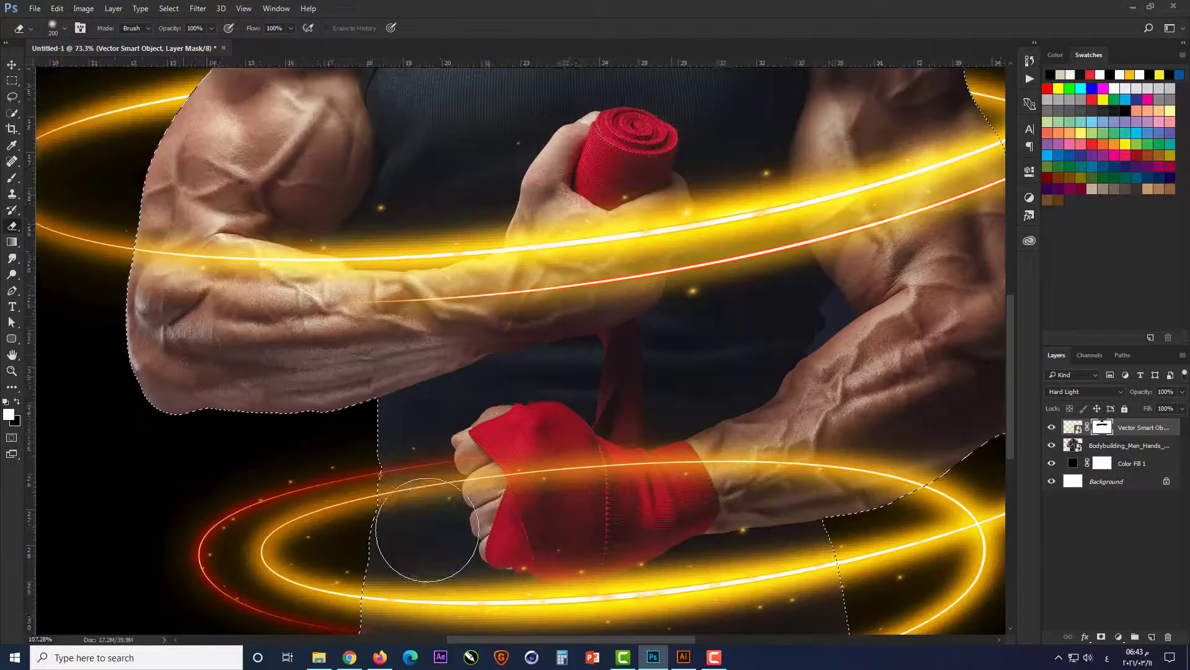
mouse_move(398, 442)
mouse_down()
mouse_move(383, 457)
mouse_move(524, 430)
mouse_move(504, 445)
mouse_move(606, 425)
mouse_move(698, 431)
mouse_move(740, 403)
mouse_move(424, 365)
mouse_up()
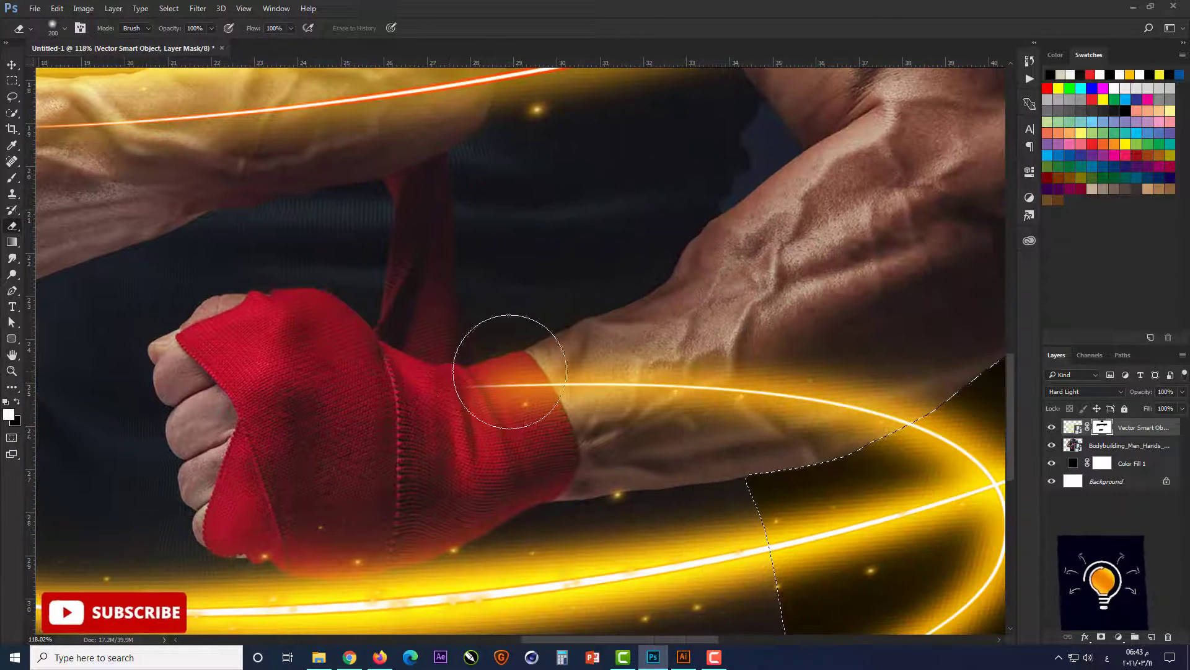
mouse_move(504, 372)
mouse_down()
mouse_move(591, 391)
mouse_move(693, 369)
mouse_move(812, 367)
mouse_move(849, 389)
mouse_move(908, 387)
mouse_move(881, 394)
mouse_up()
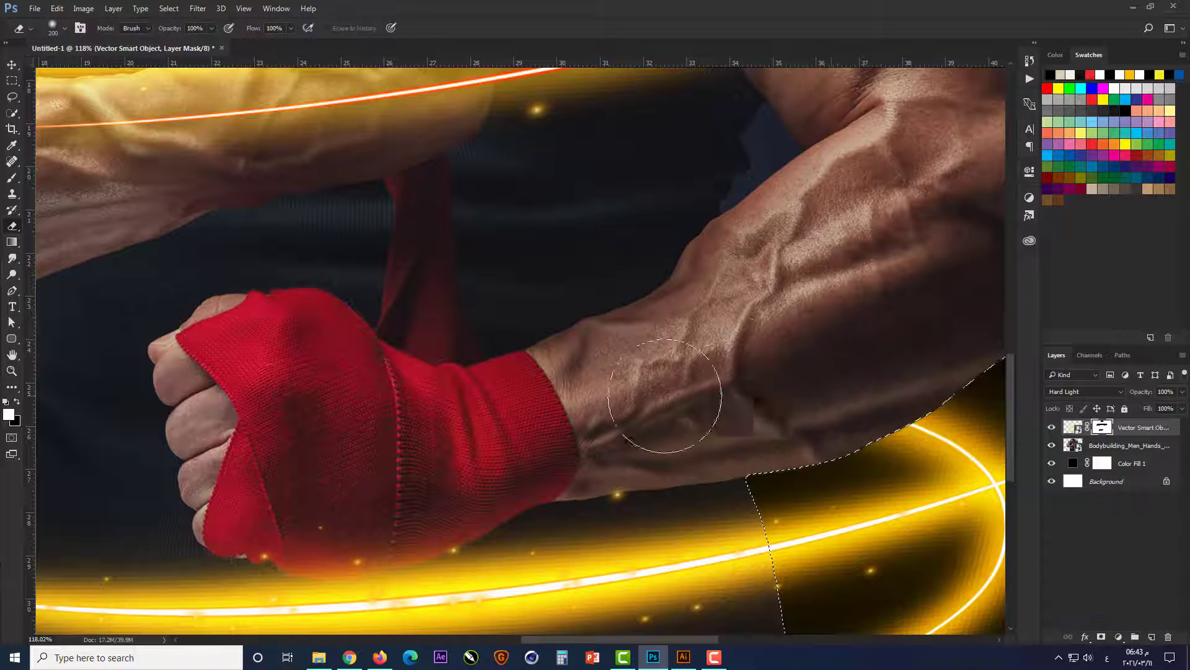
scroll(809, 405, down, 2)
scroll(809, 405, down, 4)
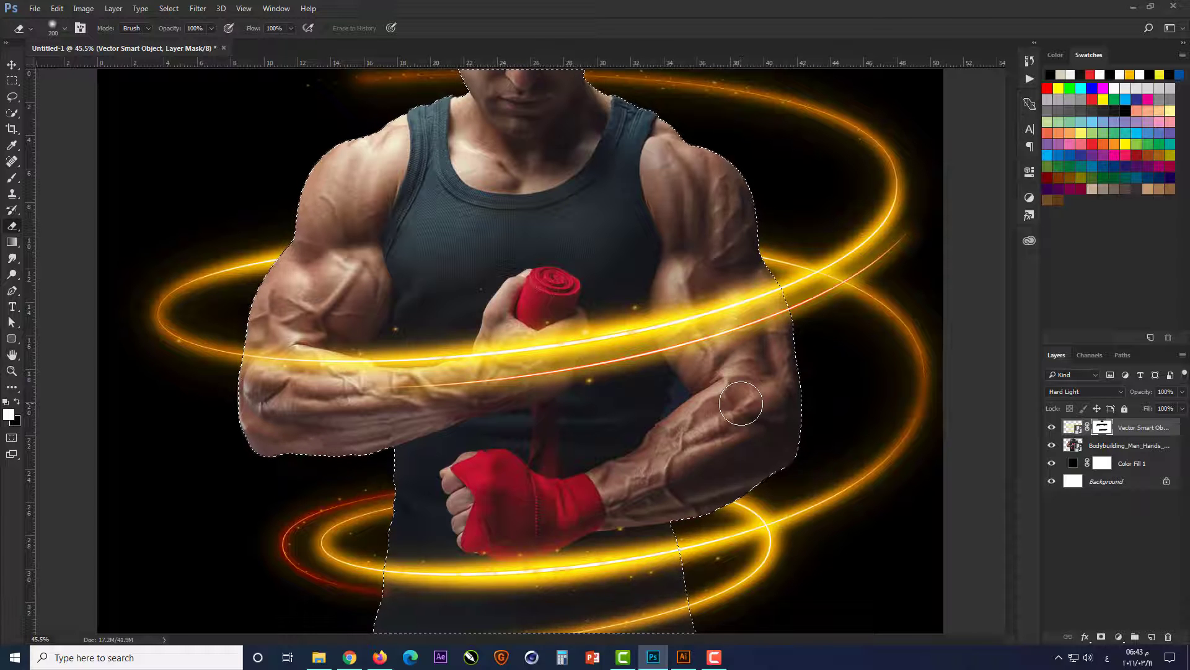
key(ctrl+d)
scroll(688, 440, down, 1)
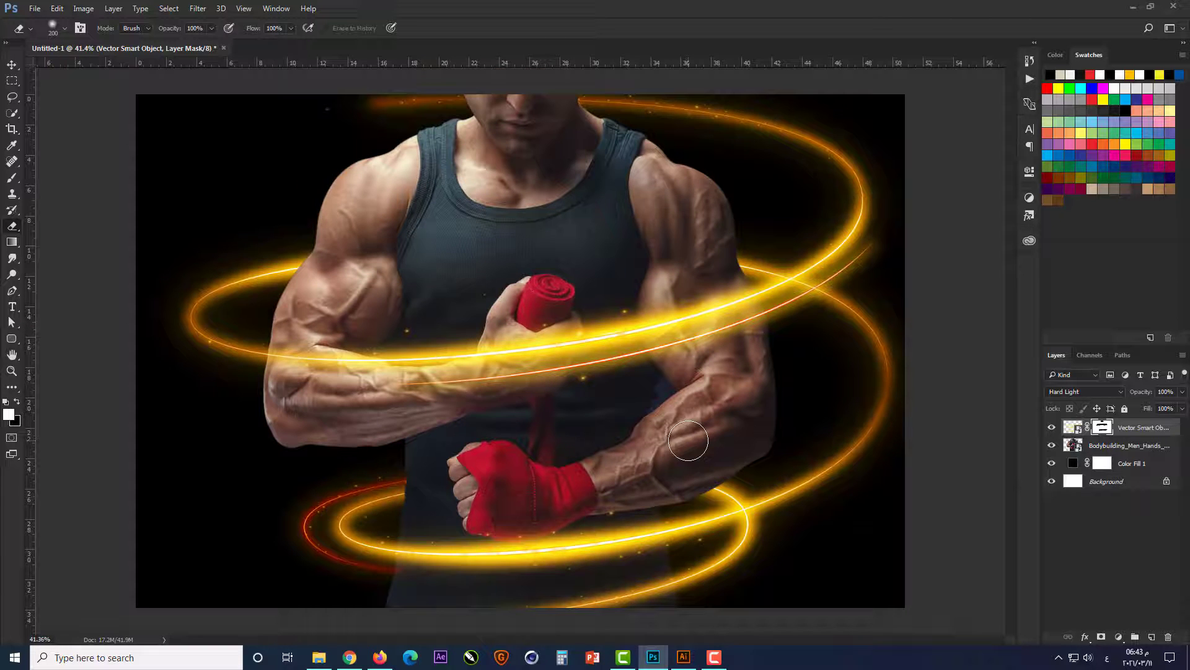
Add a Gradient Map adjustment layer directly above the bodybuilder layer.
key(v)
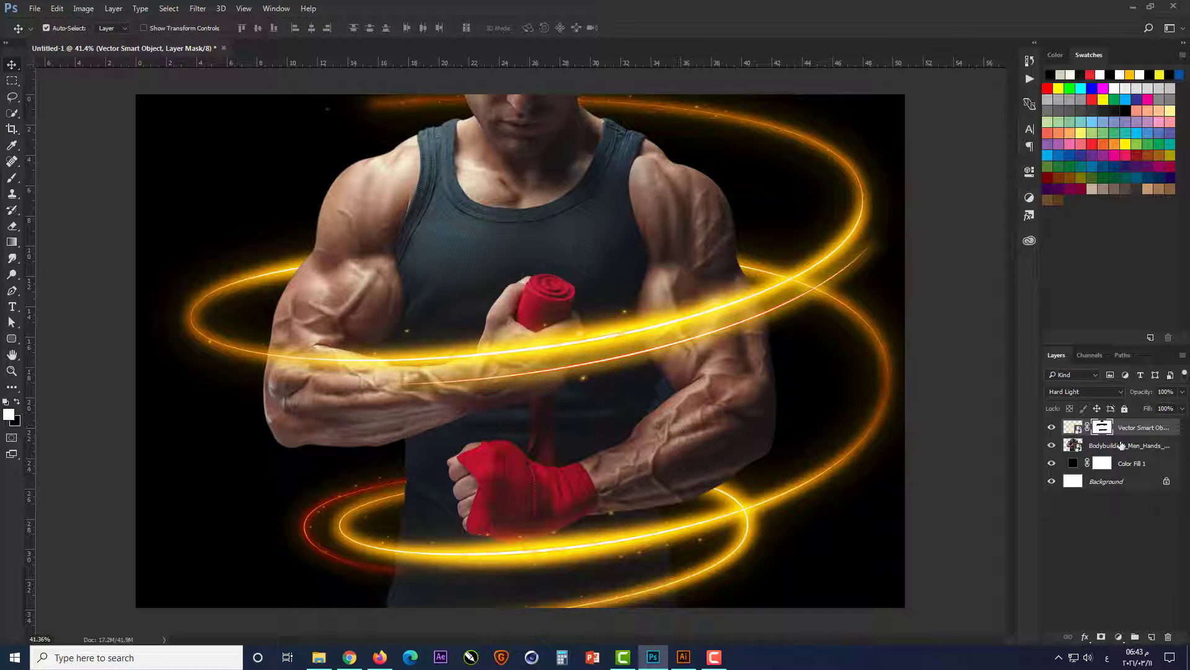
click(1122, 448)
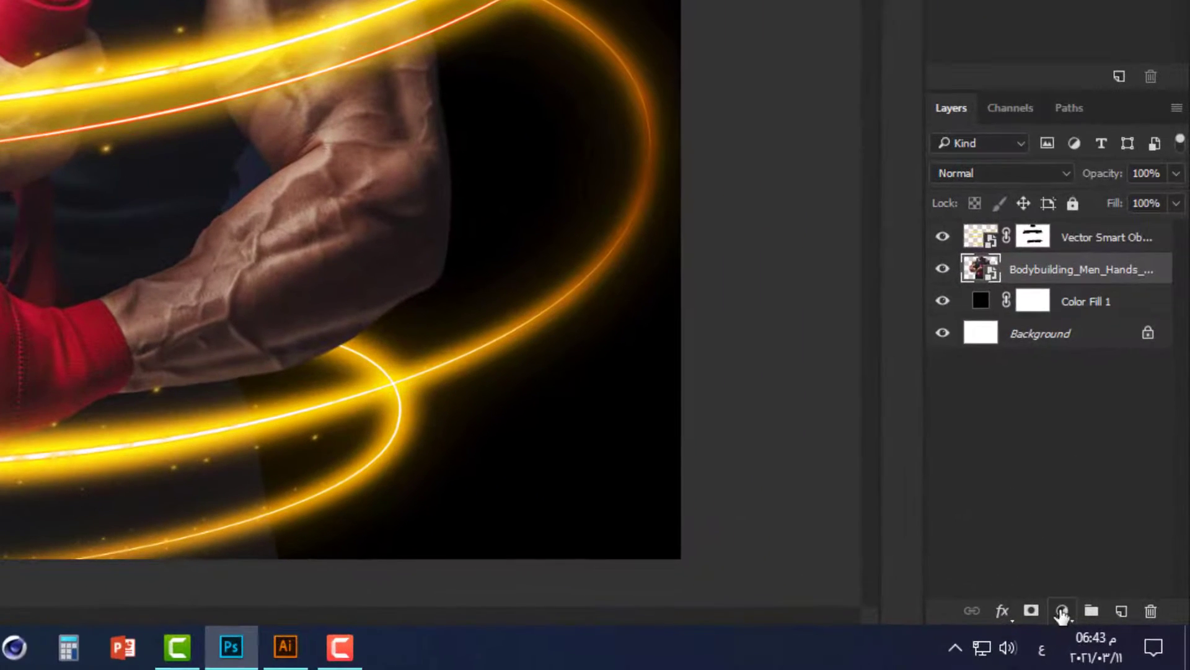
click(1119, 637)
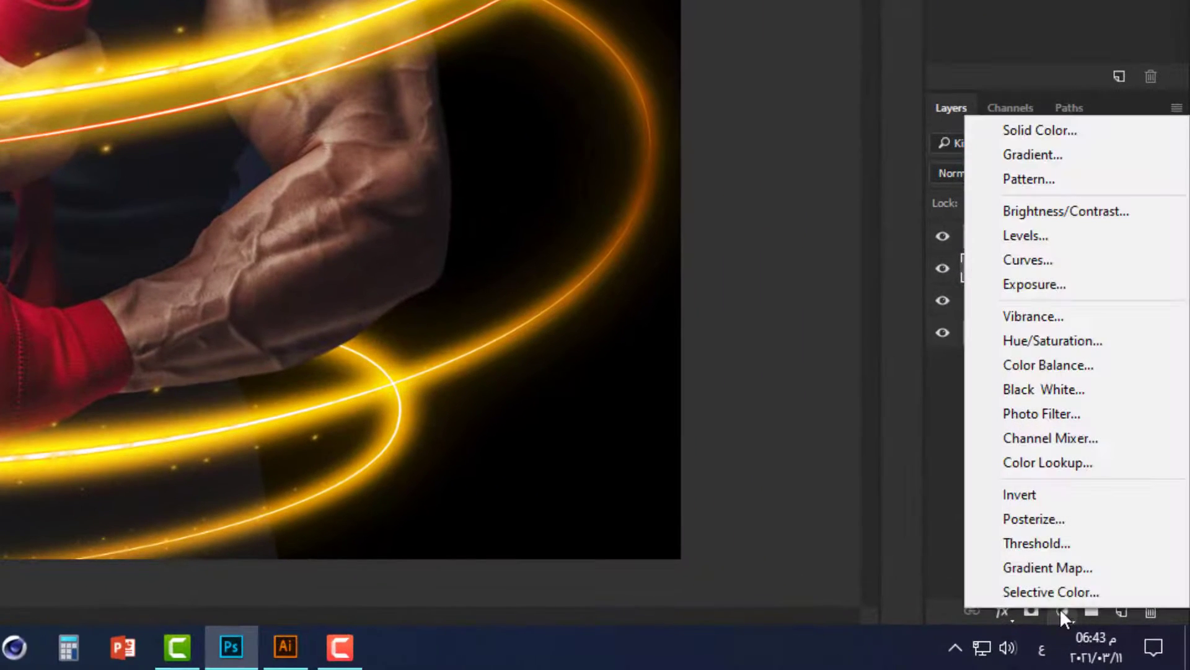
click(1071, 568)
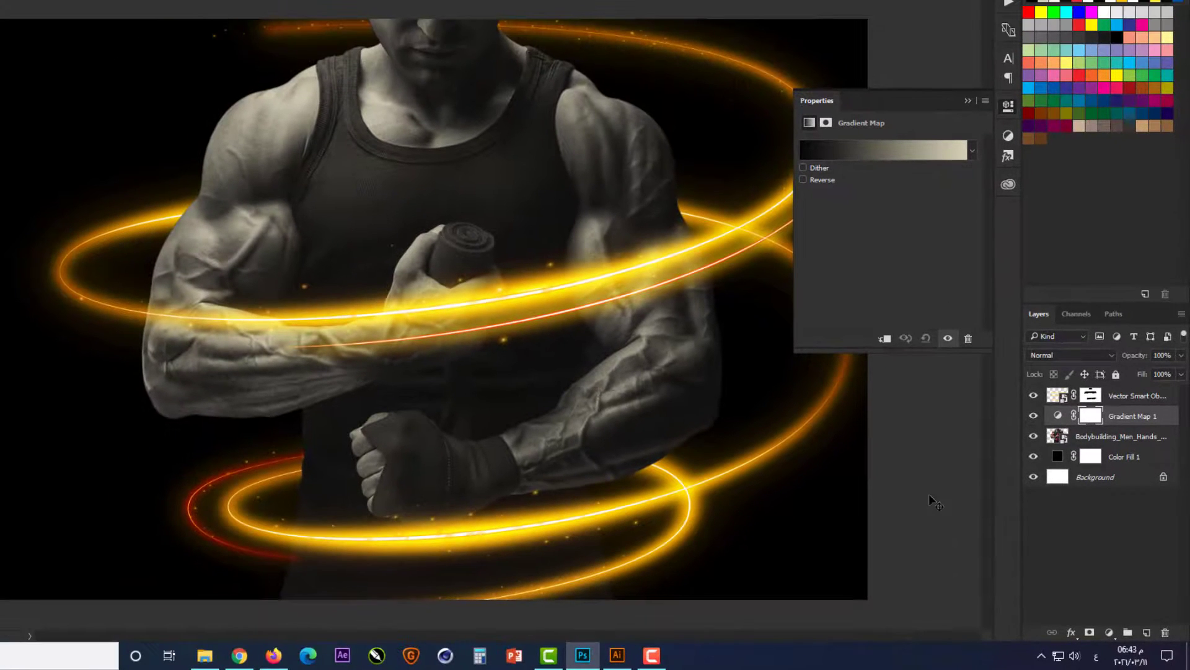
Set the light end stop of the gradient map's gradient to yellow fdda35.
click(898, 149)
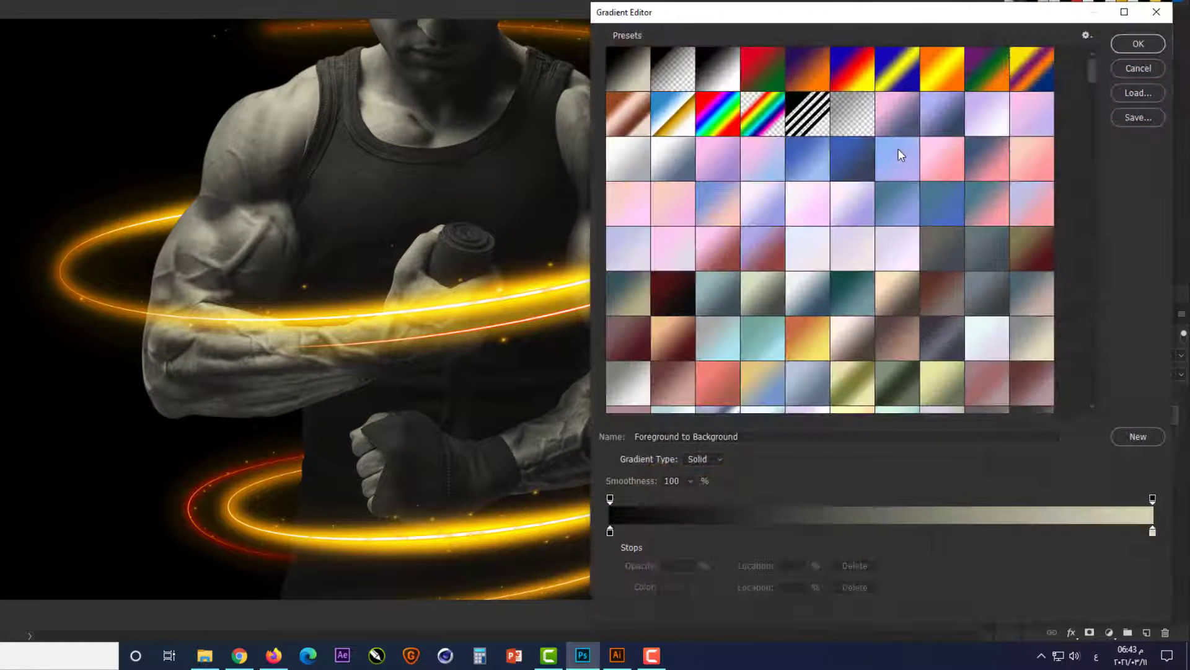
click(1152, 532)
click(680, 588)
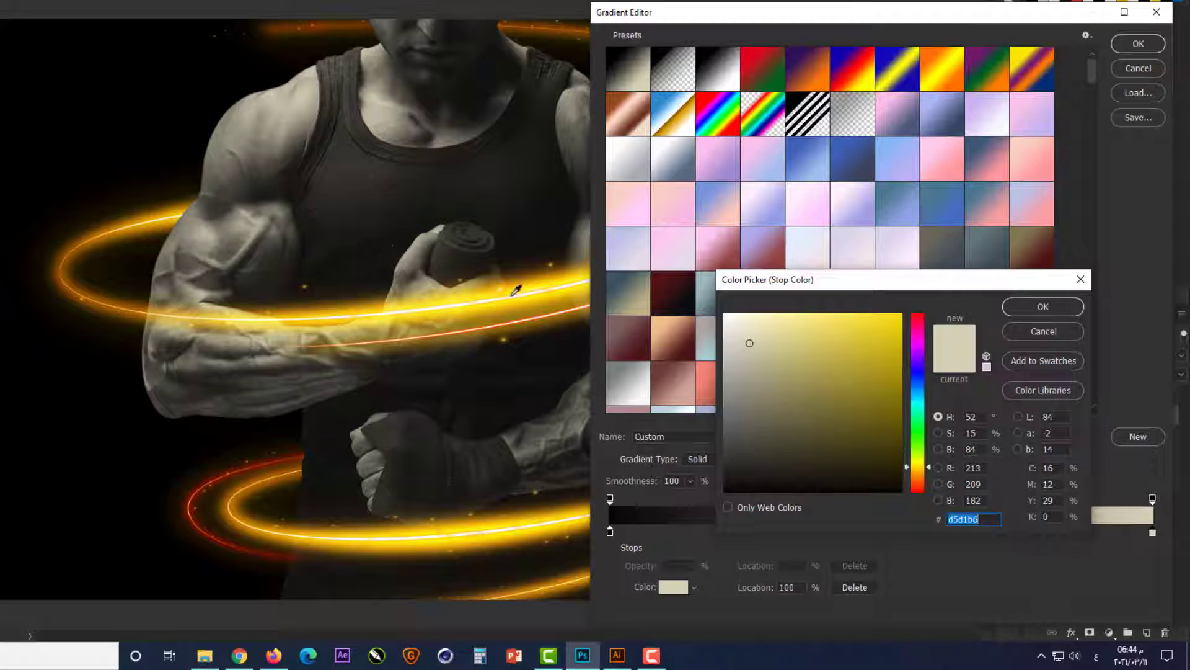
text(ffffff)
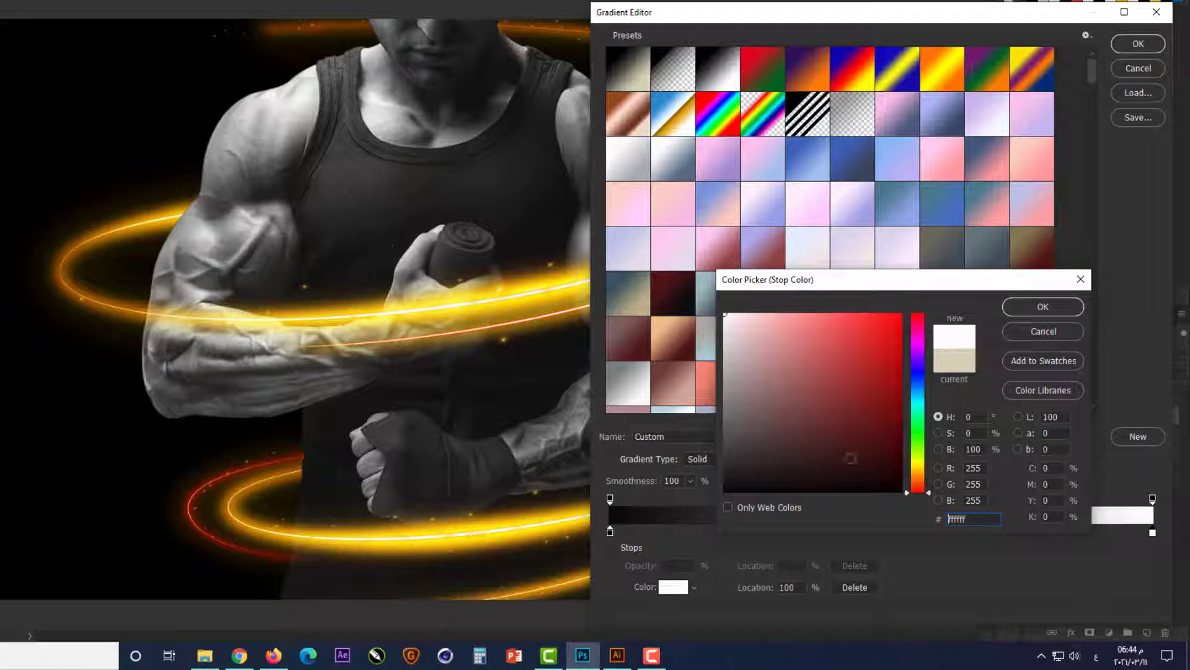
click(921, 468)
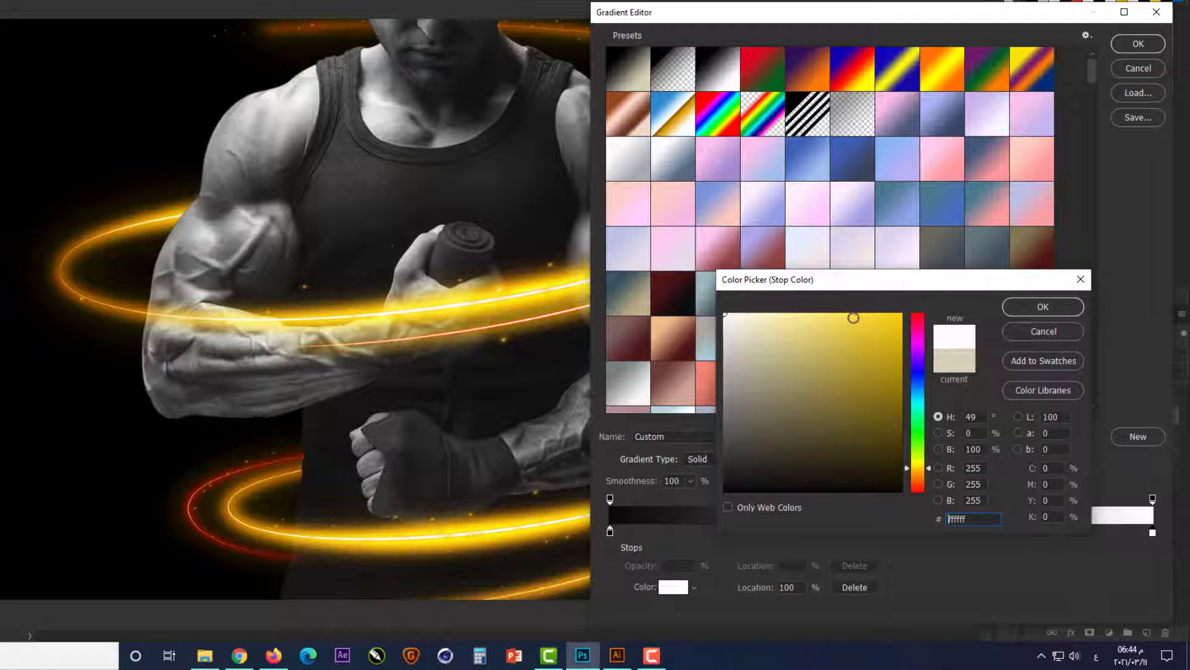
click(849, 315)
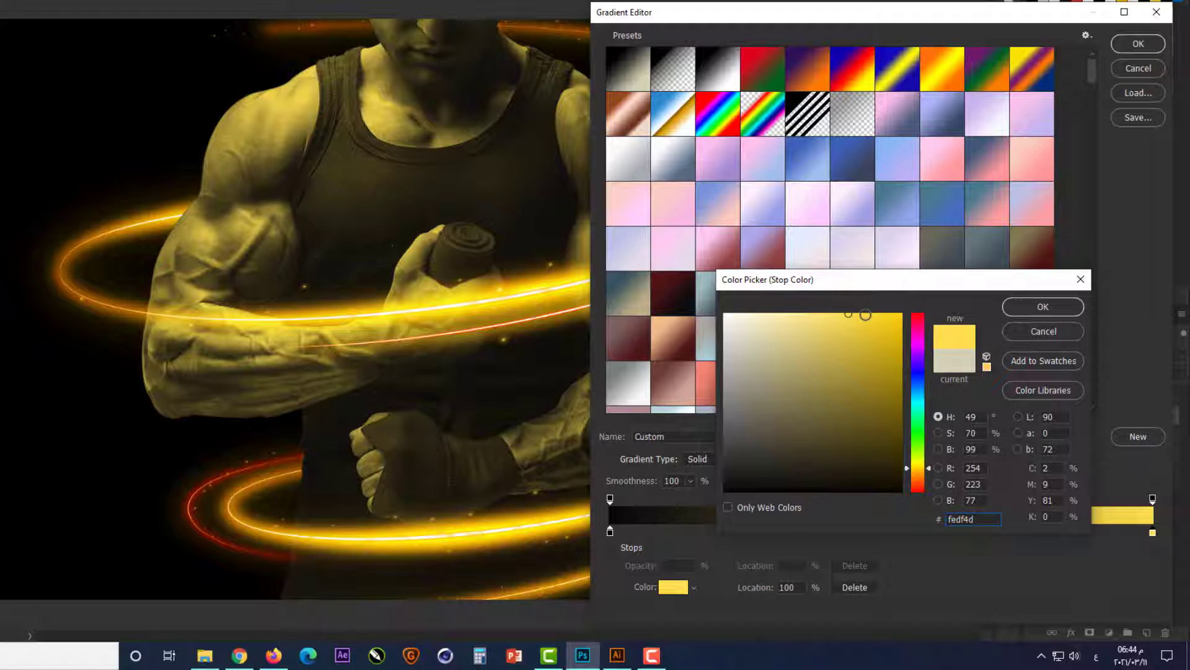
click(865, 315)
click(1042, 307)
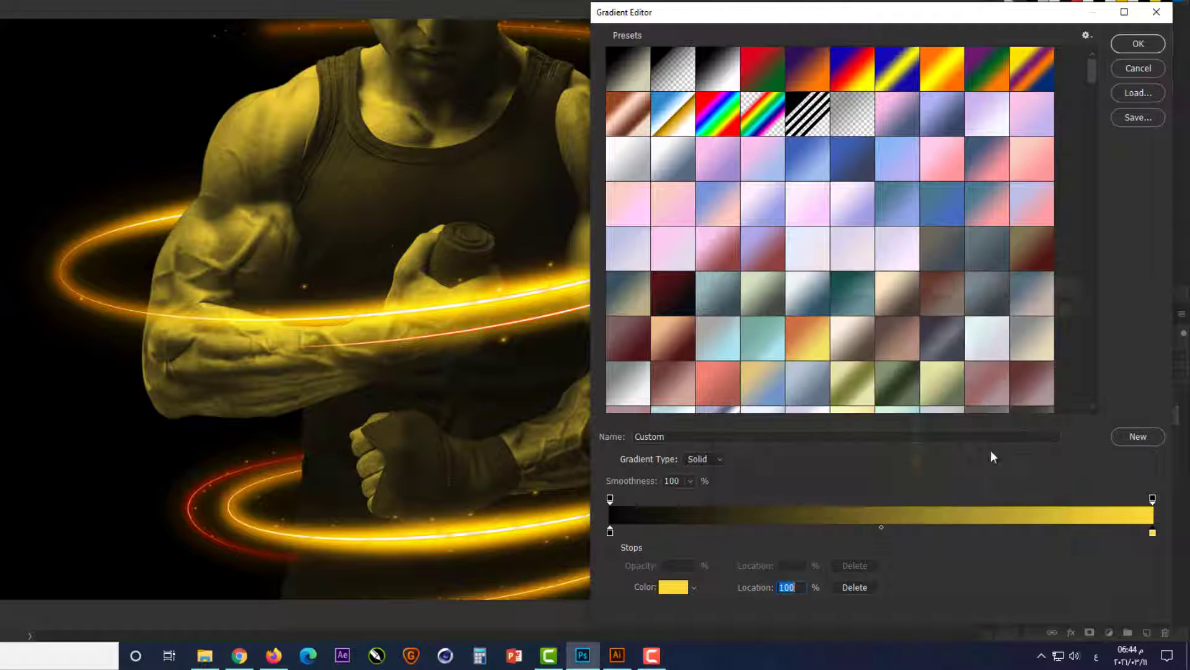
Add a middle colour stop at location 52% in the gradient and colour it orange ffae00.
click(891, 532)
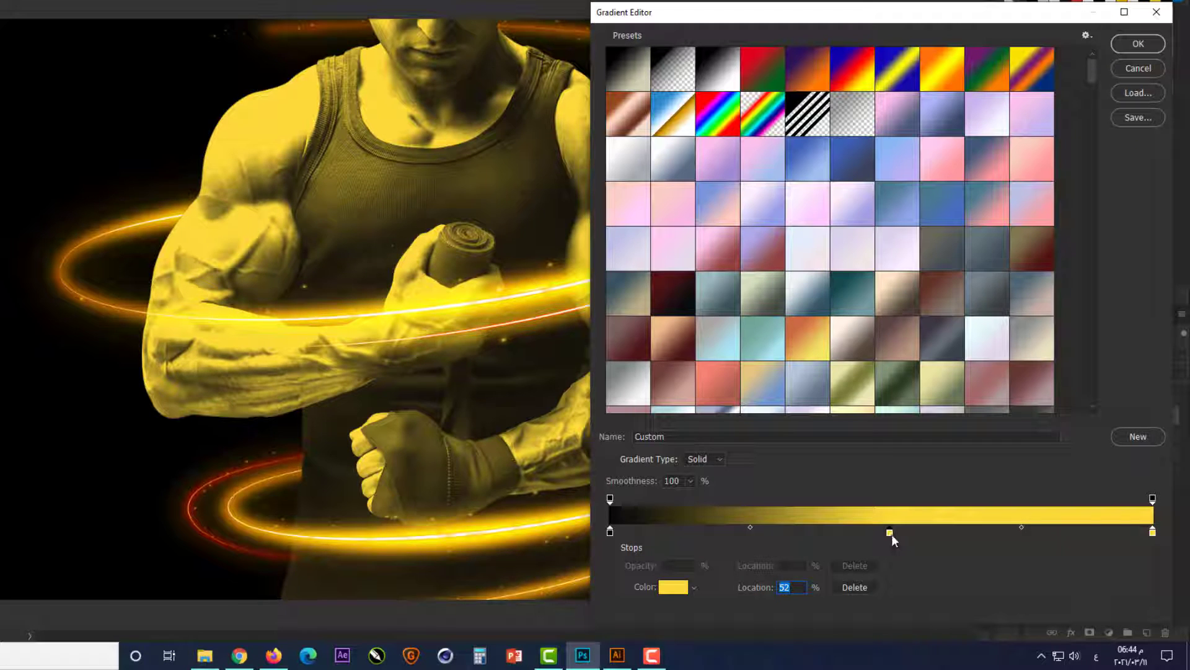
click(673, 587)
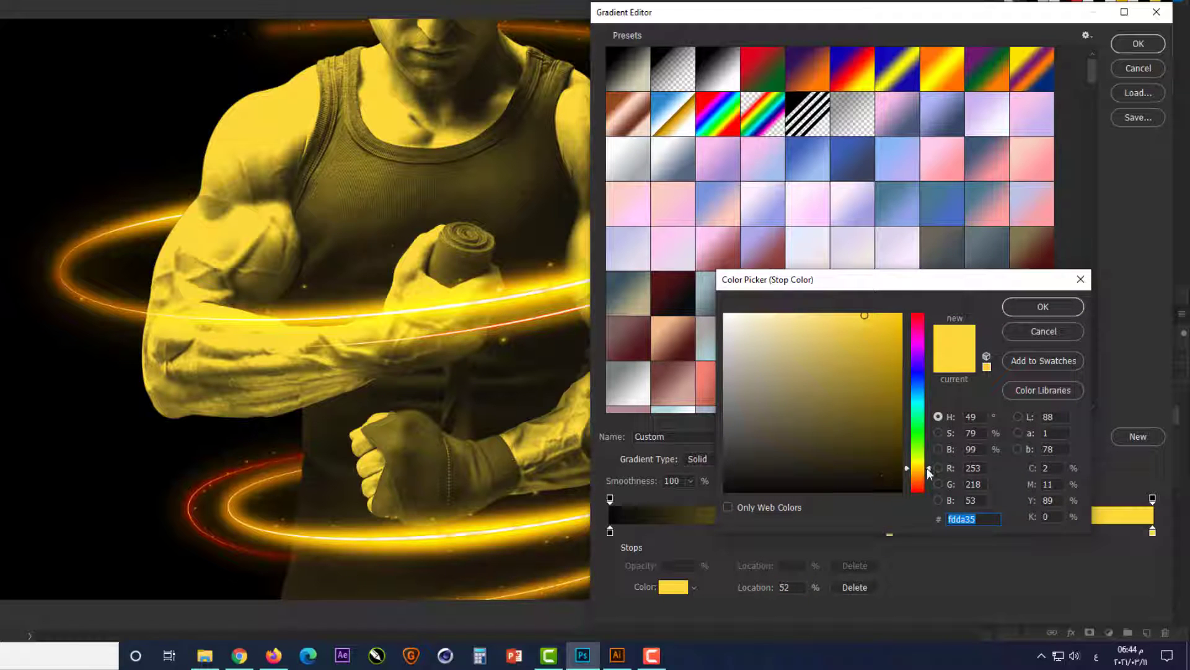
drag(929, 470, 929, 473)
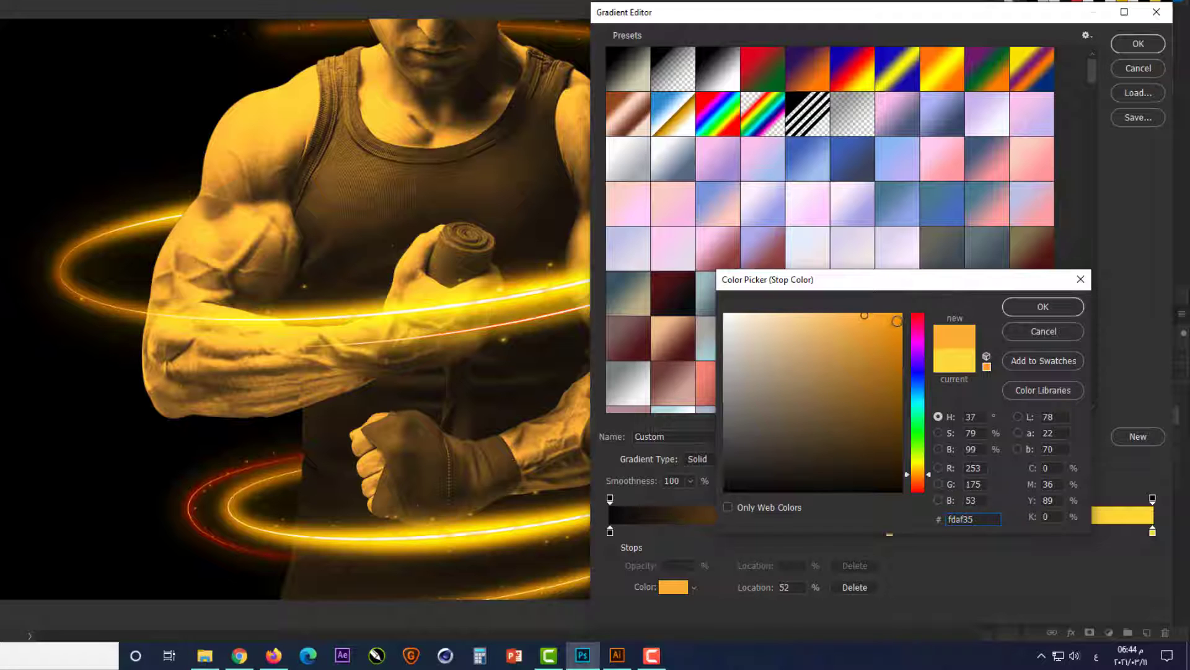
drag(864, 314, 933, 279)
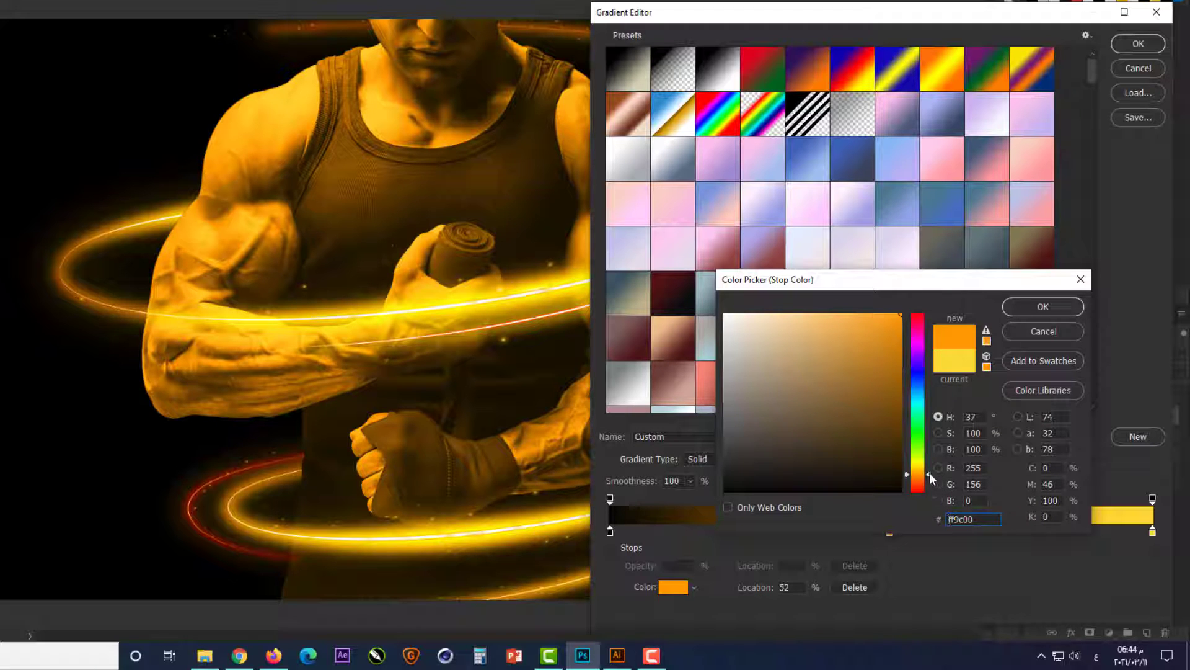
drag(929, 472, 933, 470)
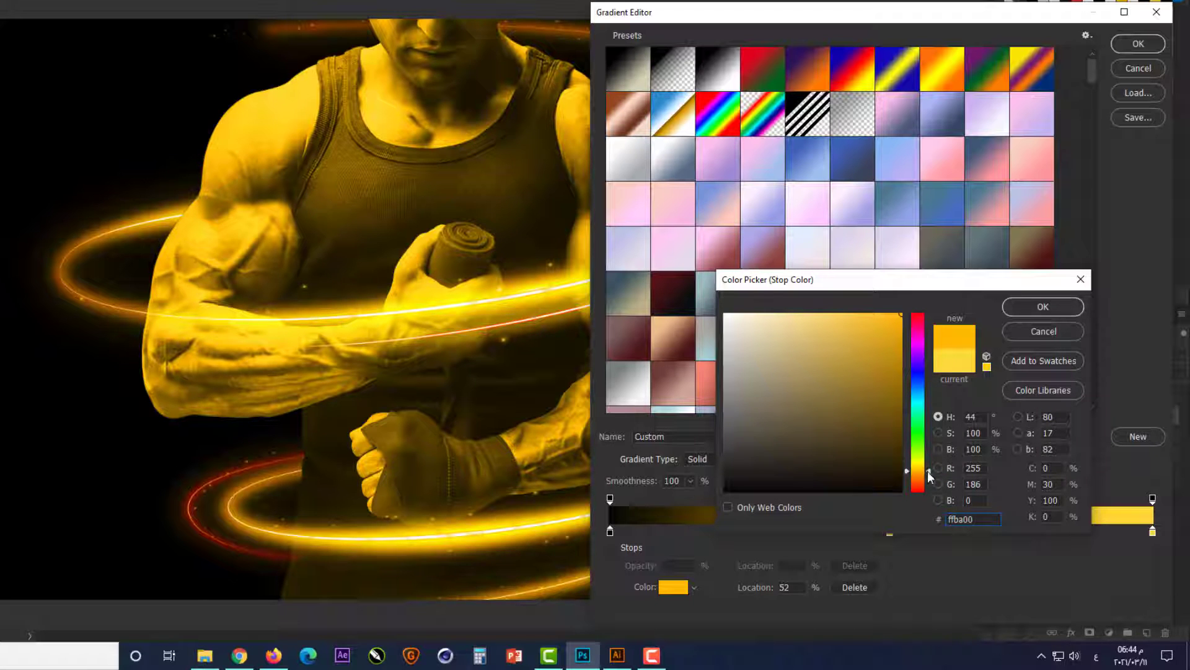
drag(927, 471, 929, 472)
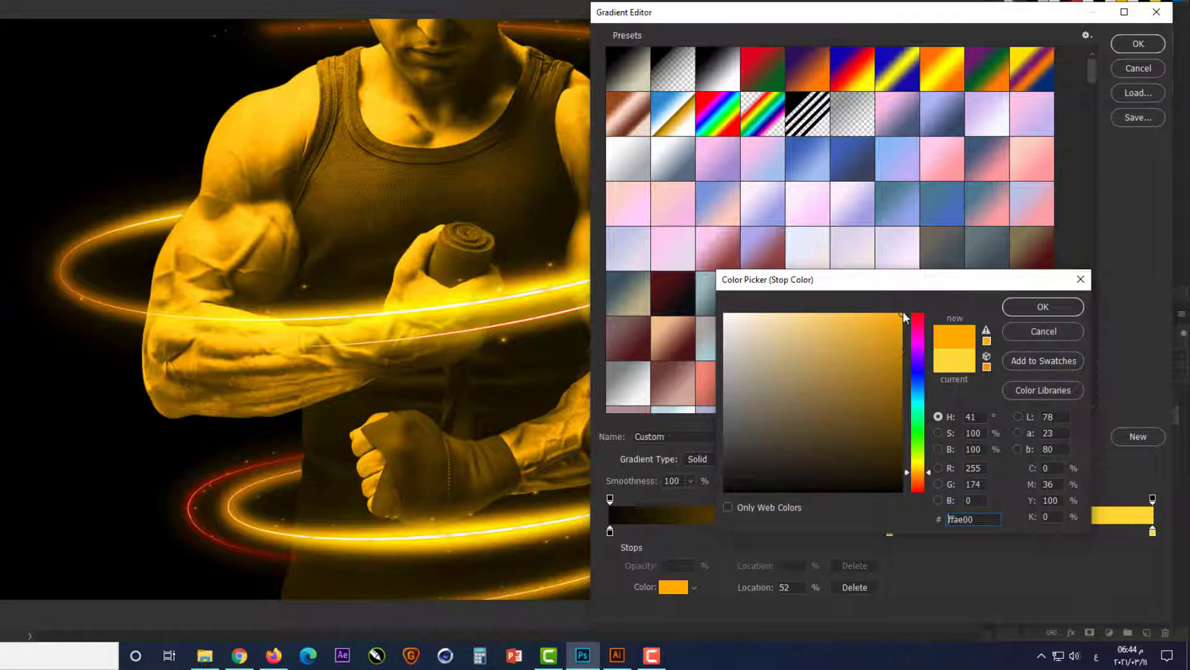
click(1043, 306)
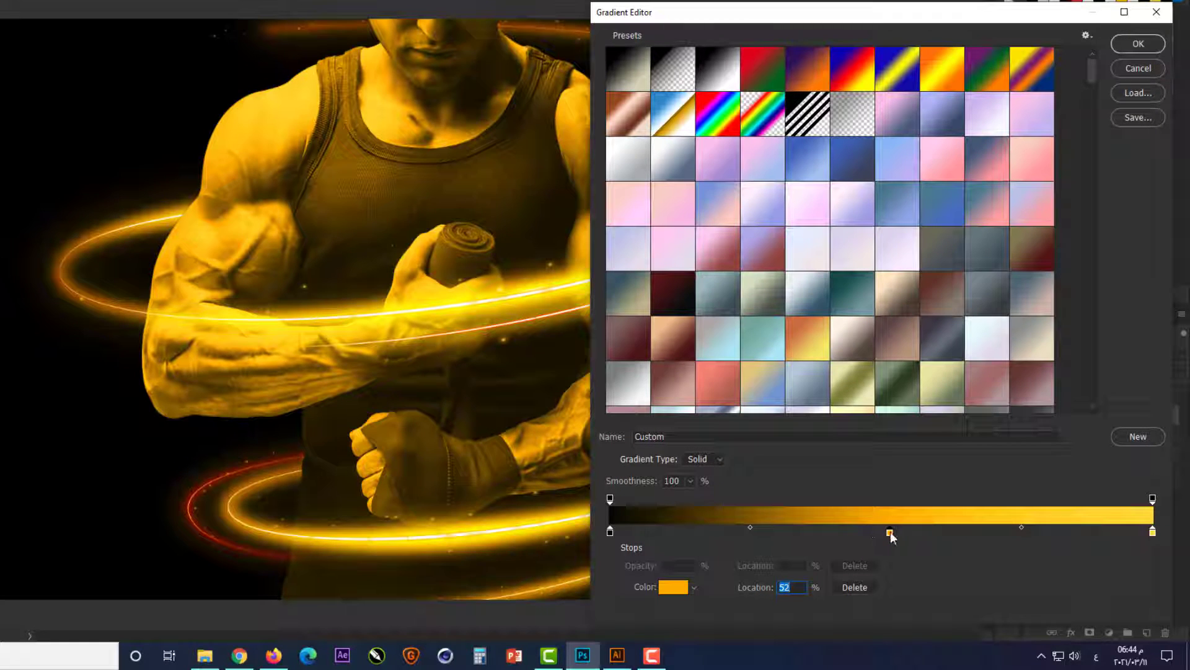
Move the orange middle stop to location 55% and accept the edited gradient.
drag(891, 531, 906, 531)
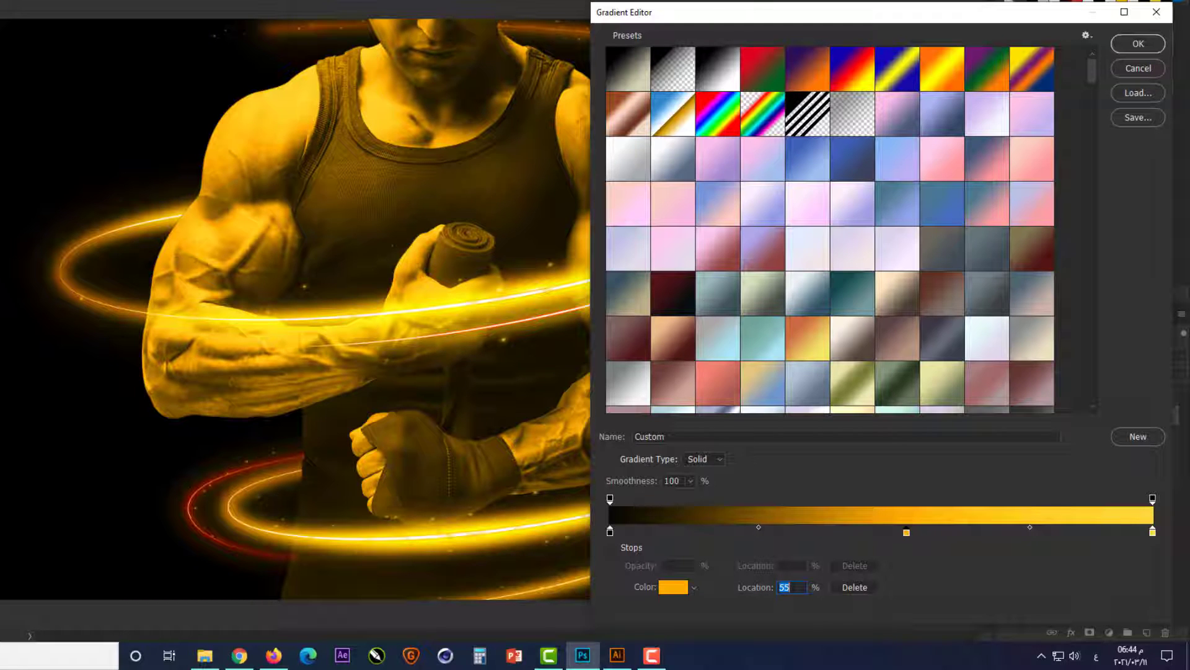
drag(758, 19, 686, 60)
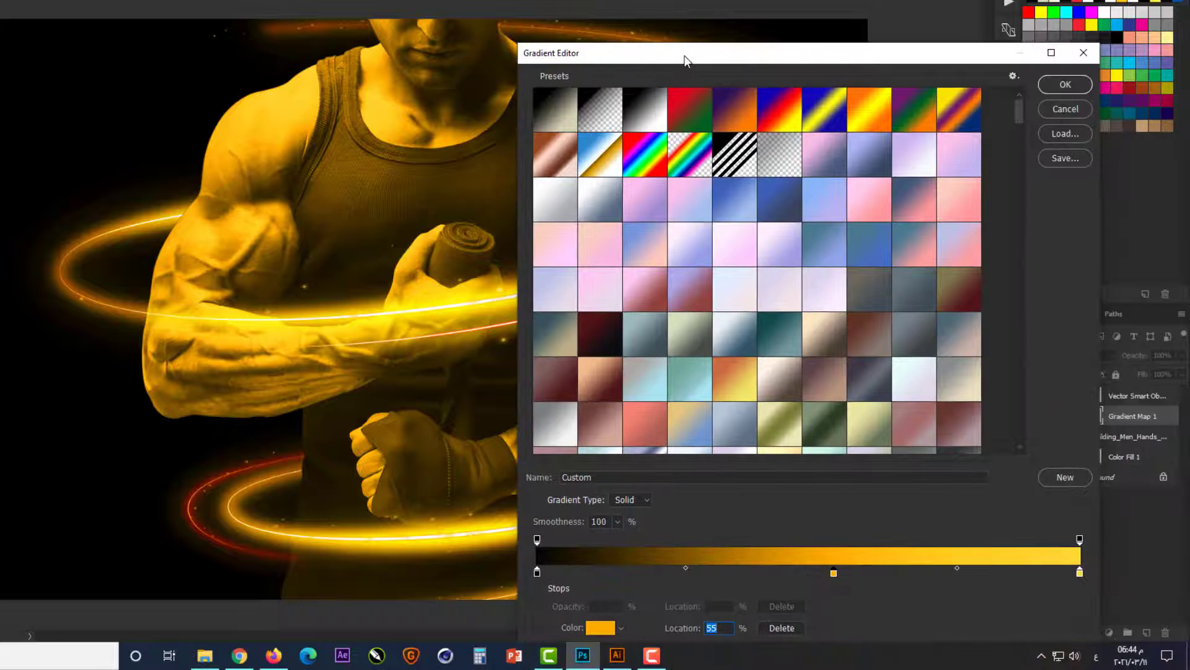
click(1059, 86)
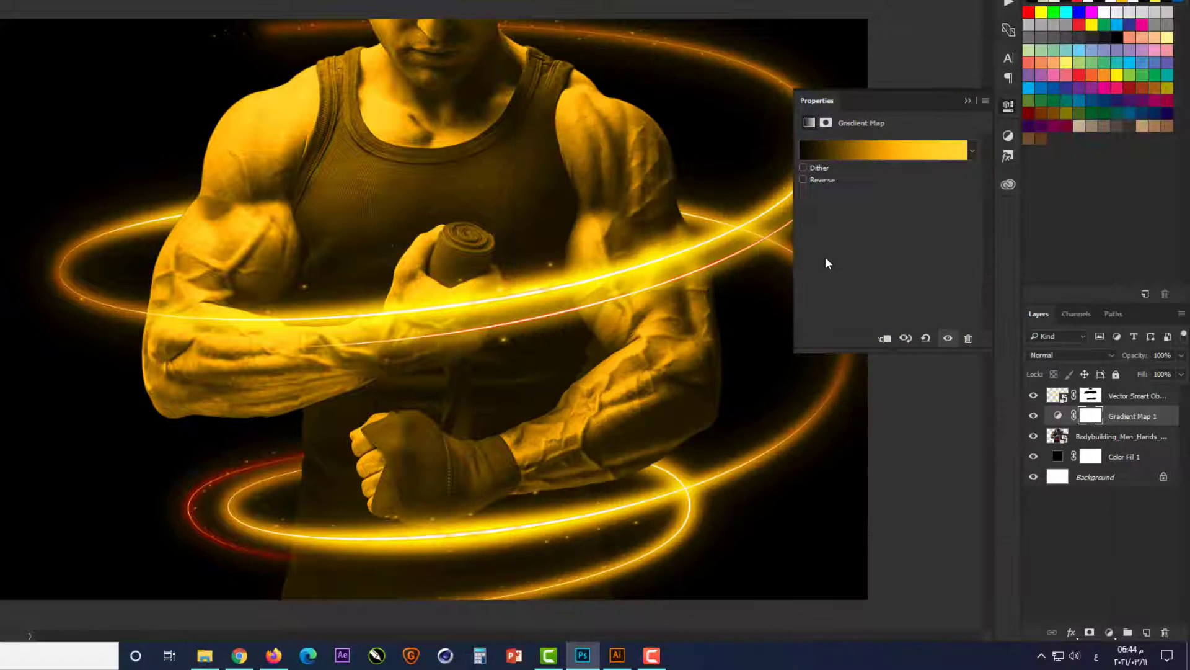
click(967, 101)
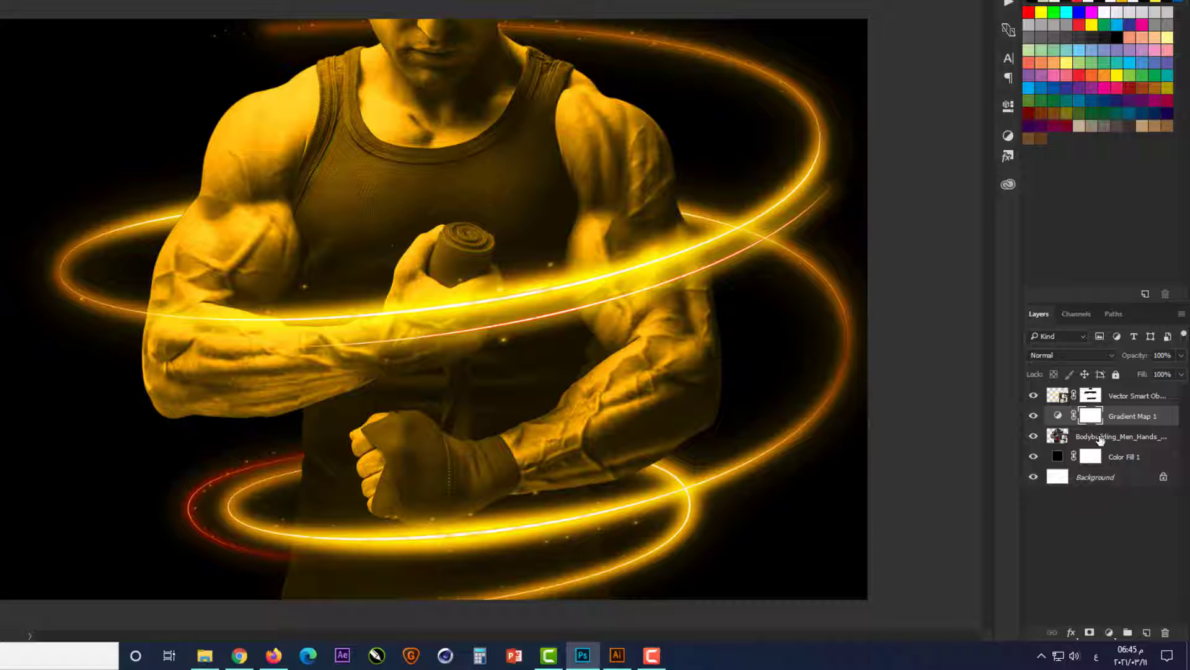
Set the Gradient Map layer's opacity to 80%.
click(1101, 400)
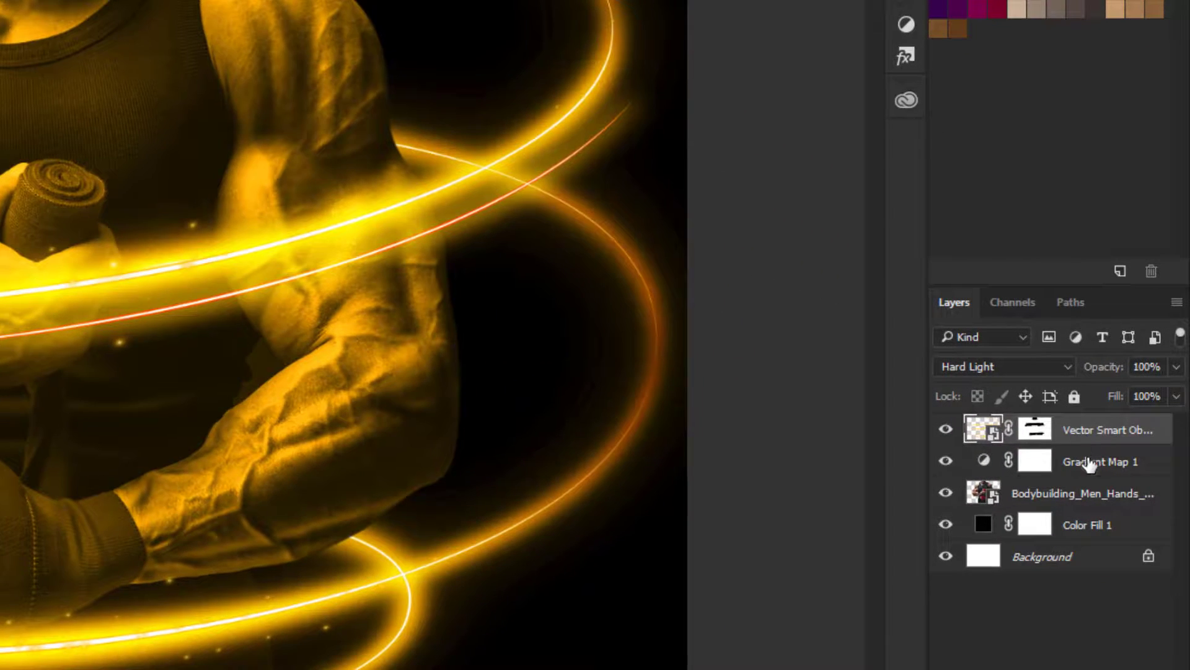
click(1079, 416)
click(1141, 368)
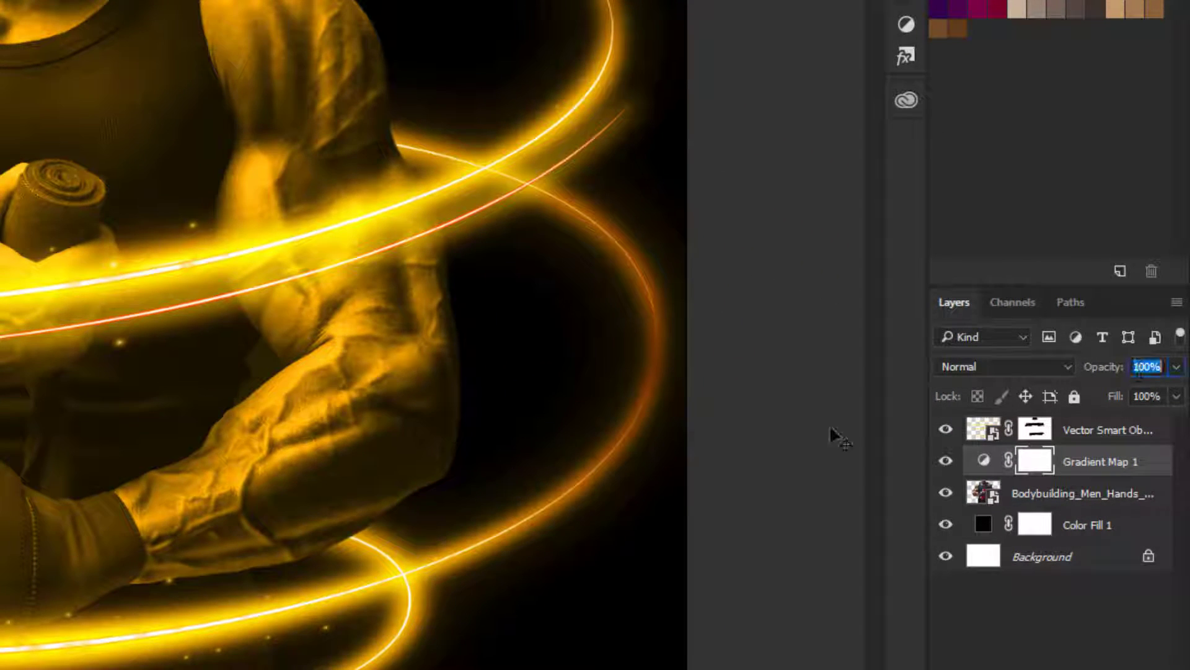
text(80)
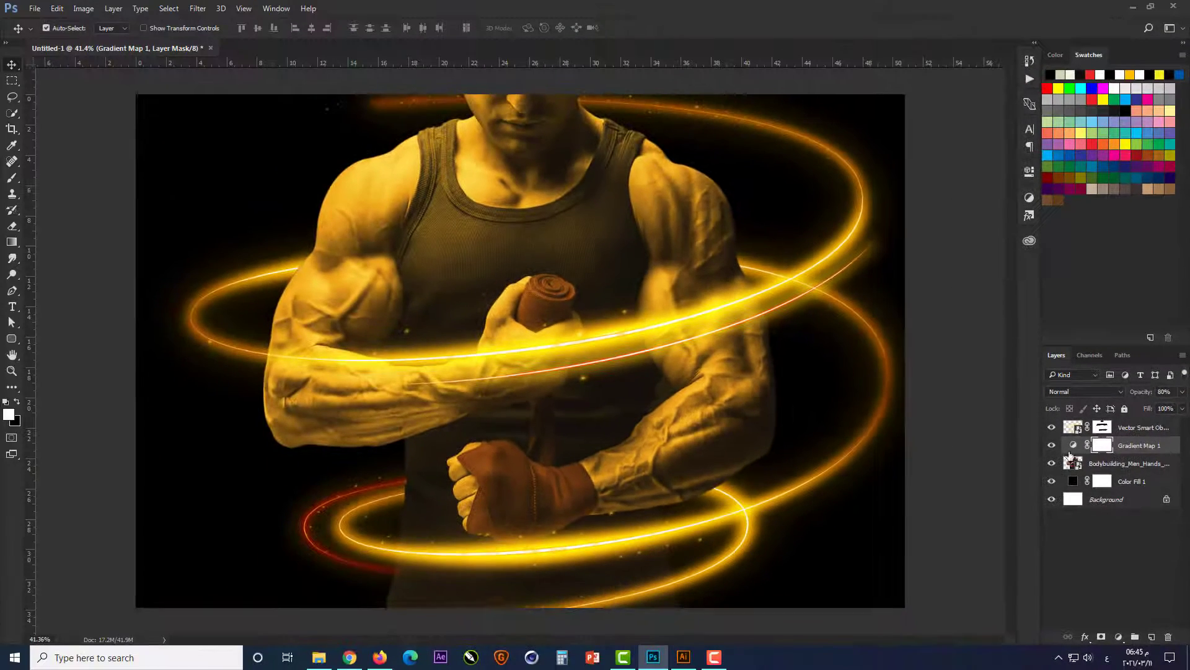
Load the bodybuilder layer's outline as a selection and add a Curves adjustment layer masked to it.
click(1113, 462)
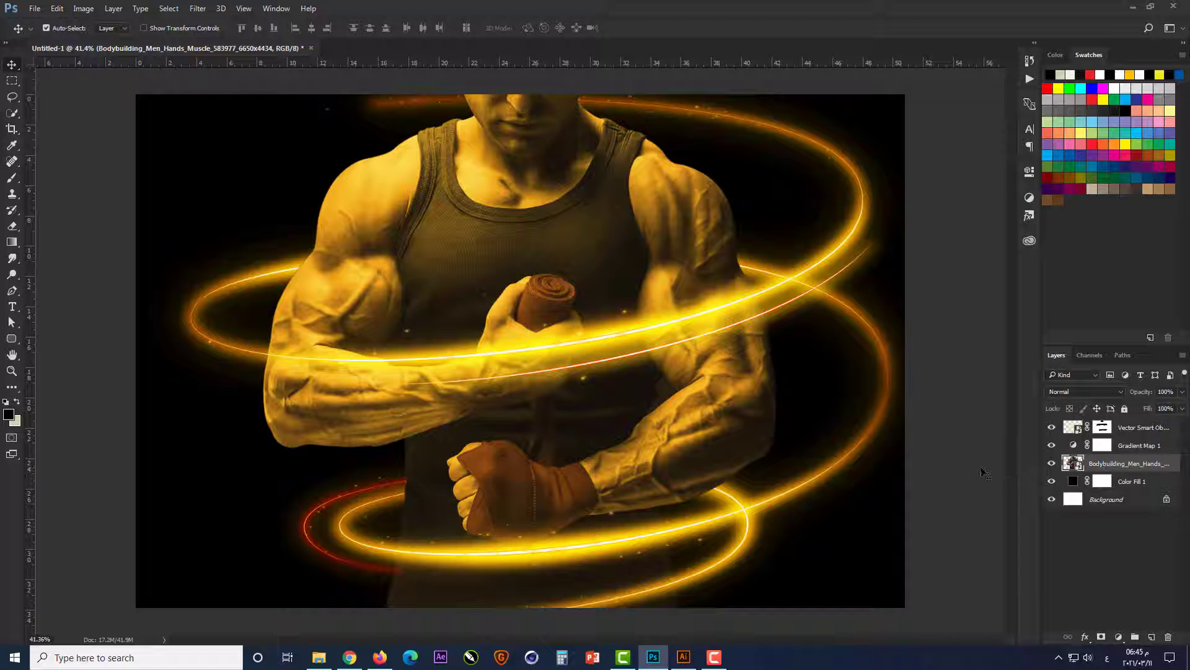
ctrl+click(1067, 463)
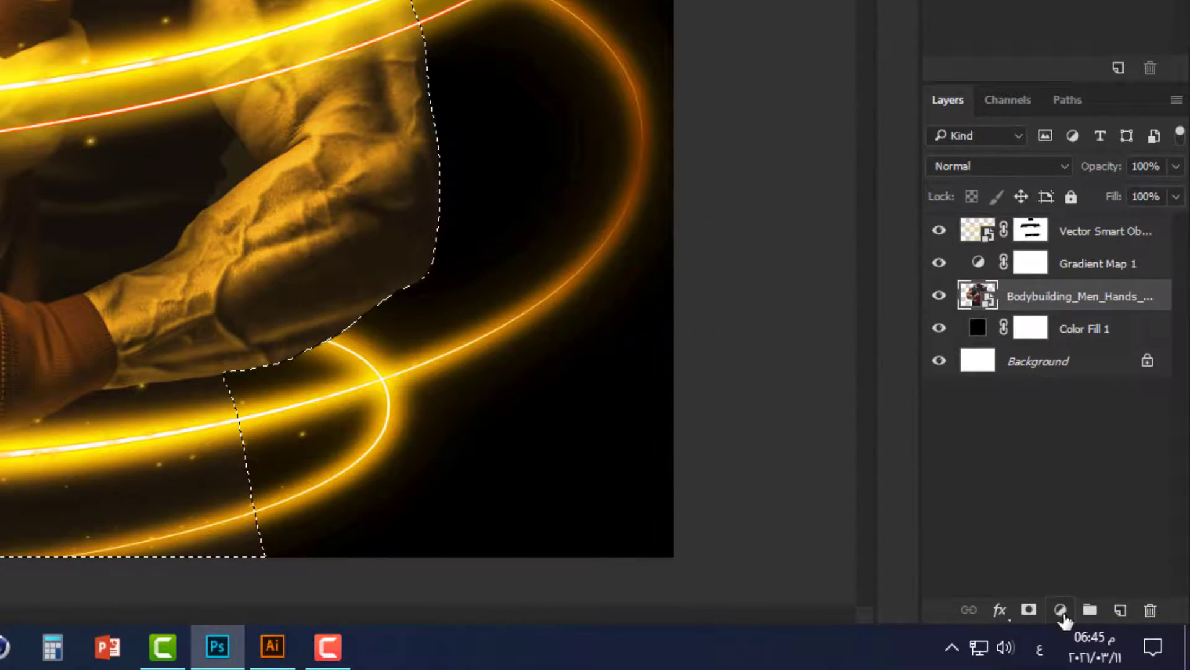
click(1085, 621)
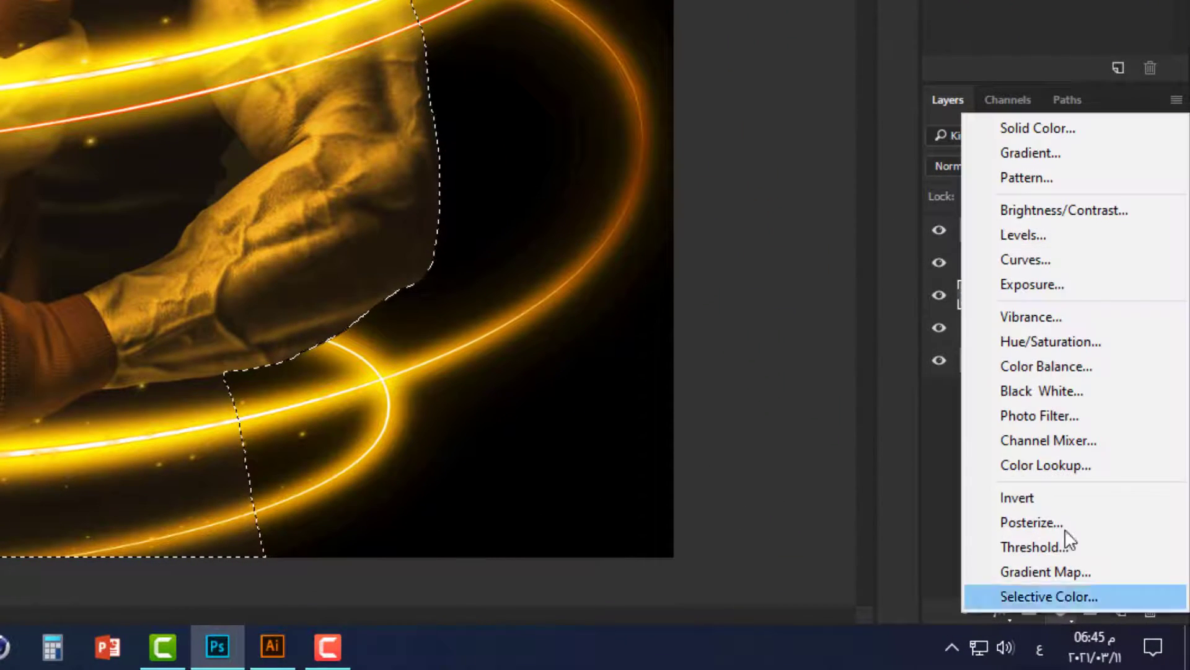
click(1095, 266)
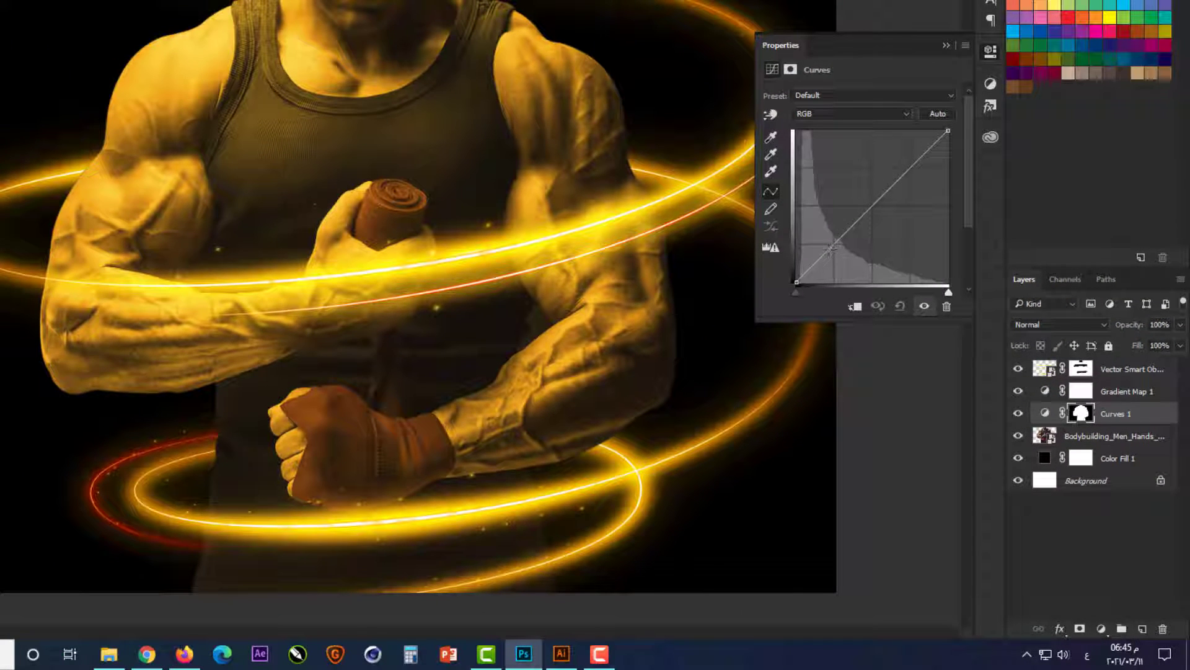
Shape the RGB curve into a gentle S that darkens the man's shadows and brightens his highlights.
drag(831, 248, 839, 253)
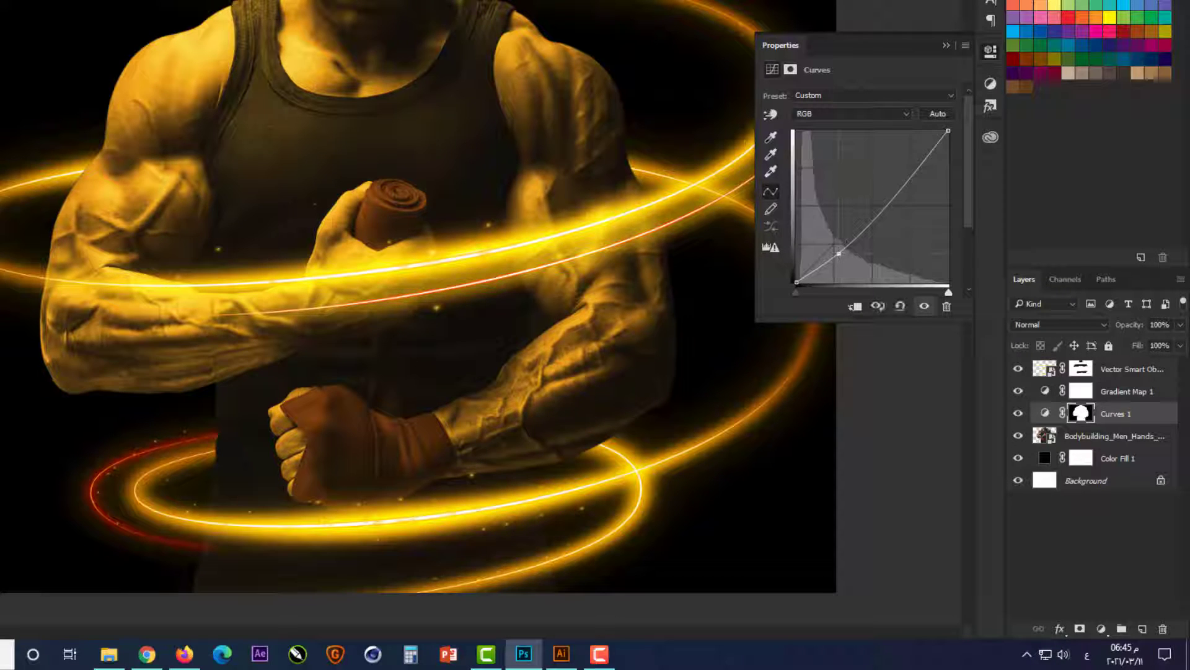
click(914, 171)
drag(911, 168, 902, 164)
drag(840, 254, 838, 249)
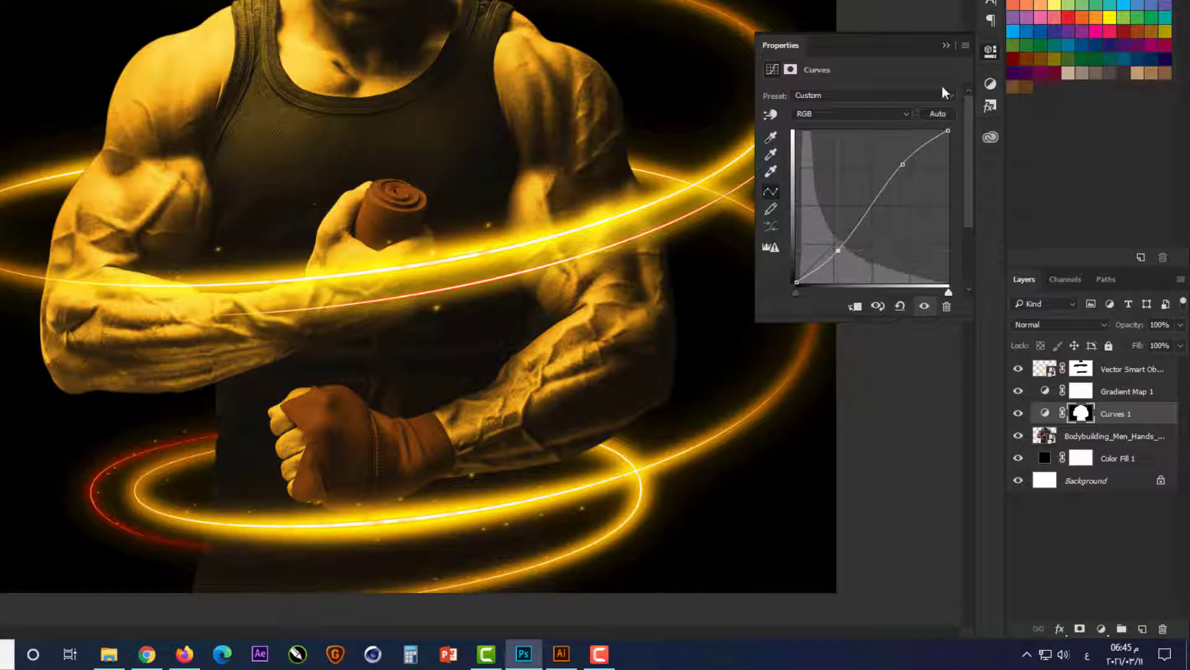
click(947, 45)
Add a Levels adjustment layer masked to the bodybuilder's outline and raise its black input level to 9.
click(1046, 437)
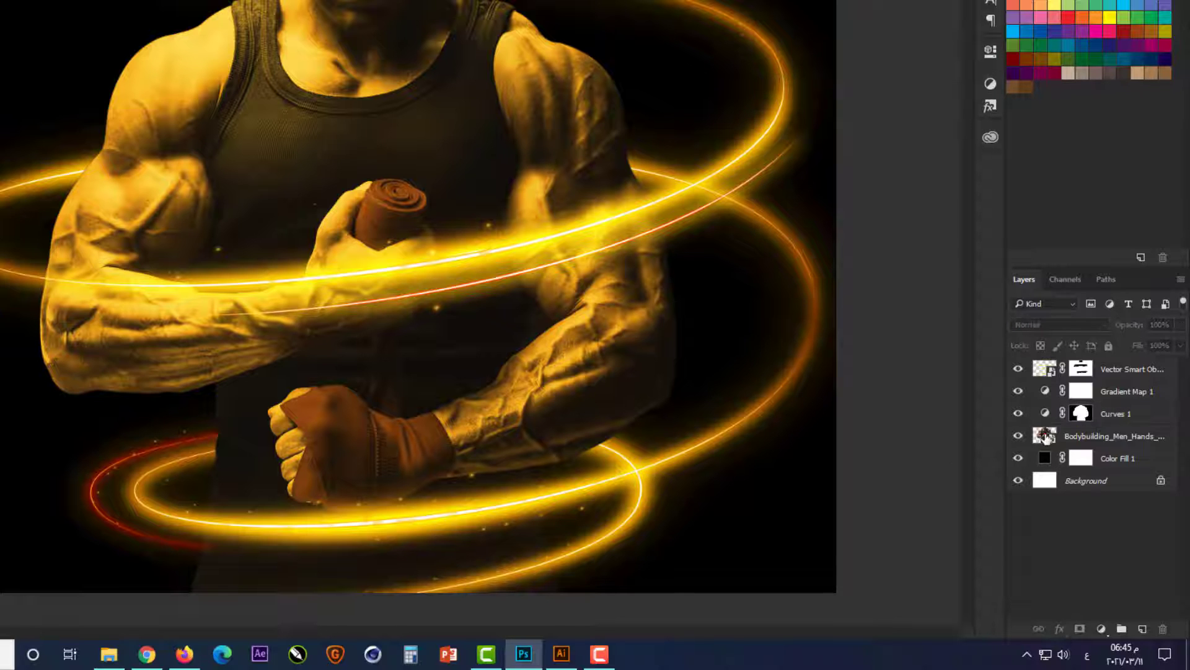
ctrl+click(1045, 438)
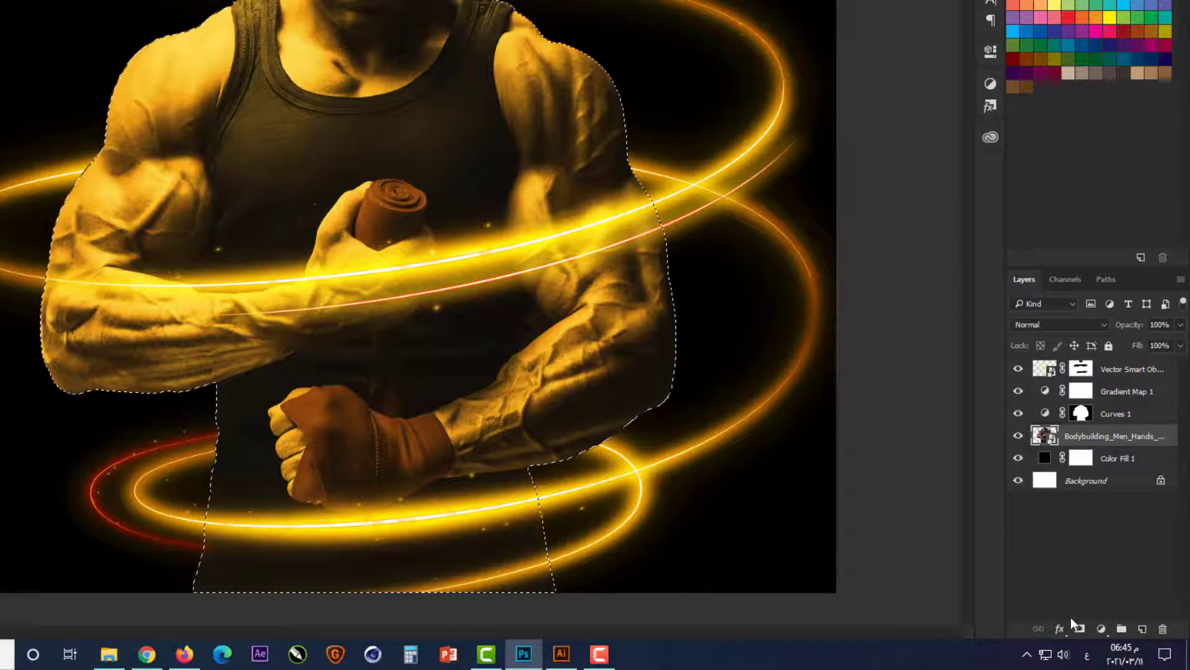
click(1101, 629)
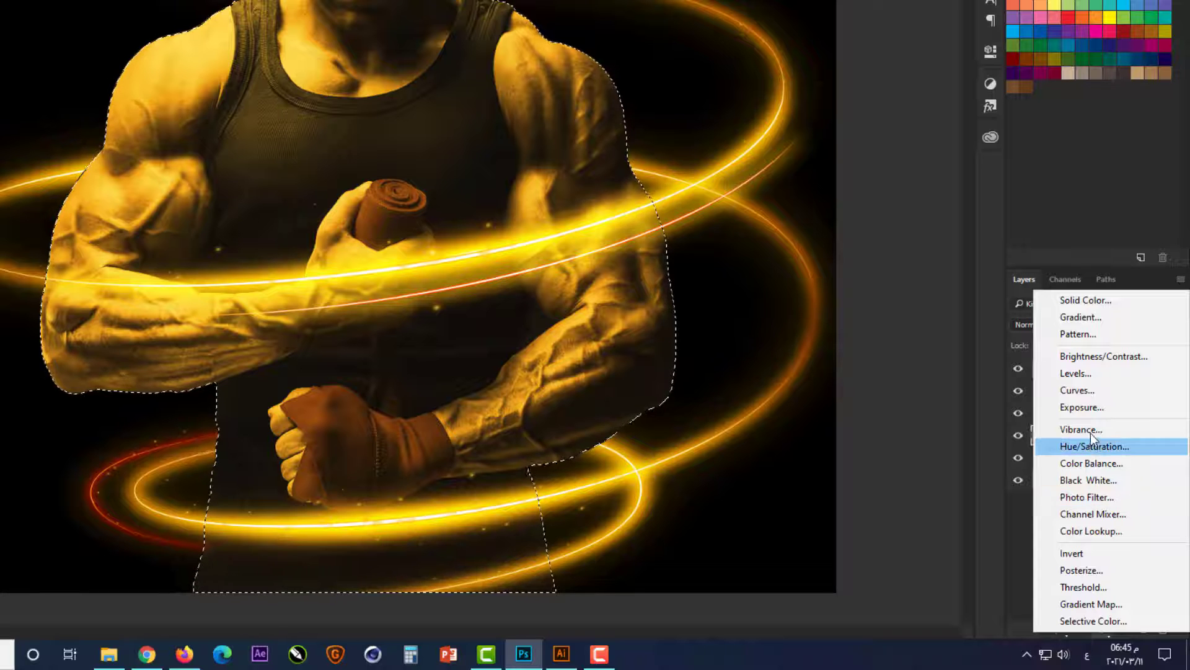
click(1093, 373)
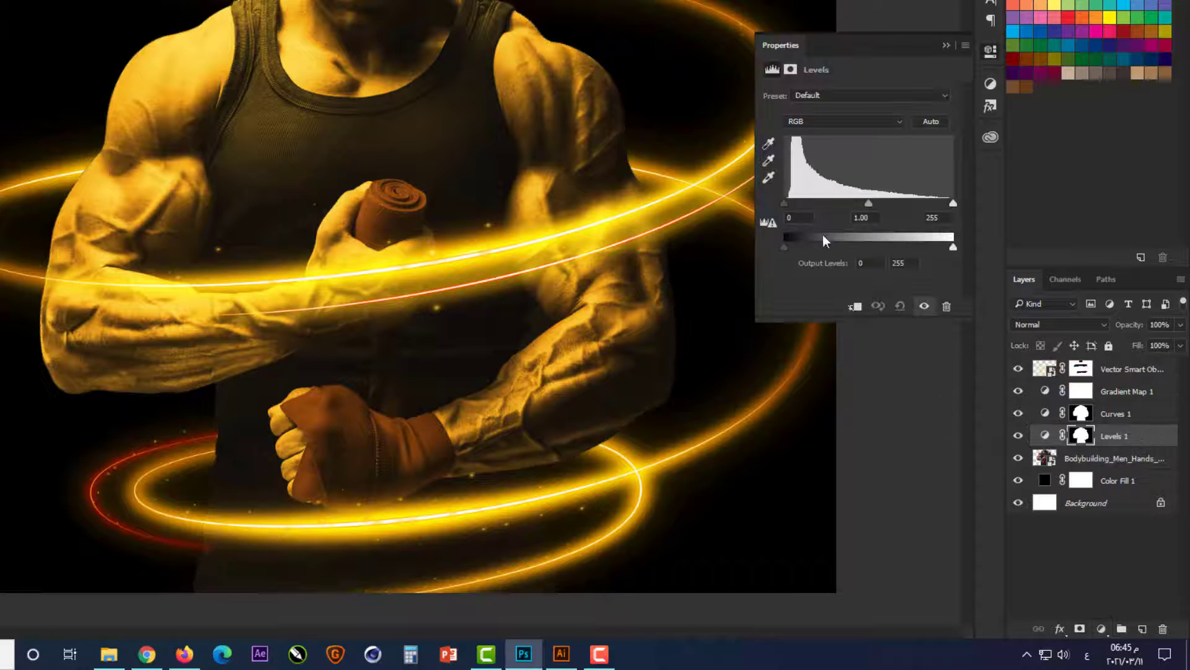
drag(785, 205, 793, 204)
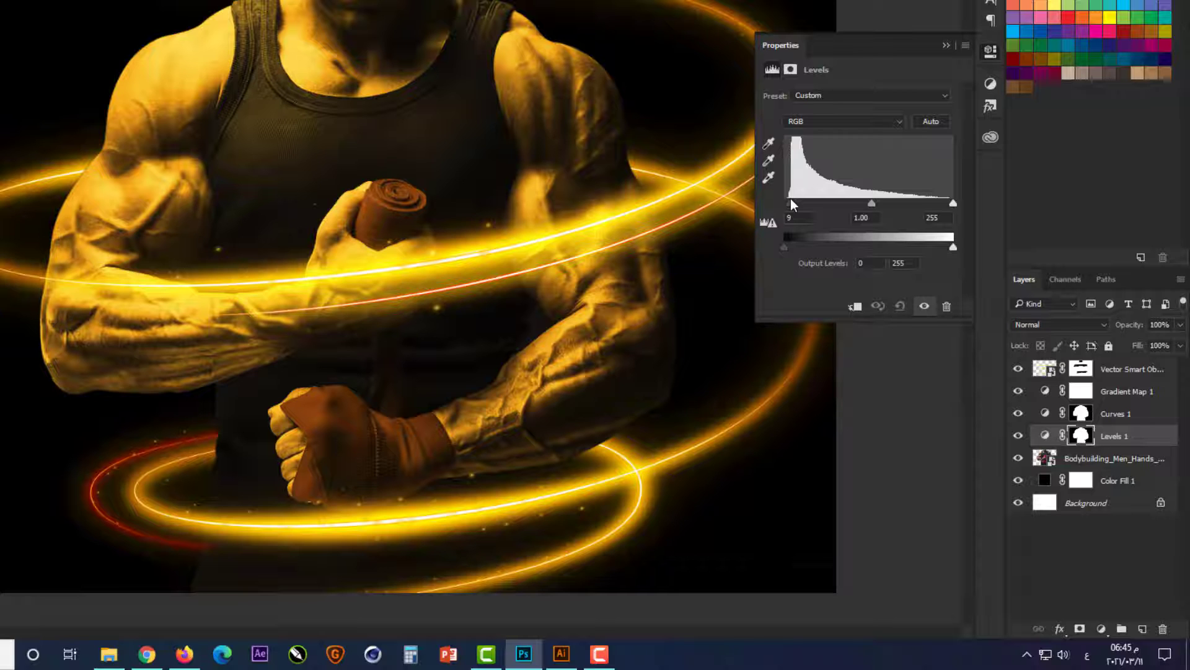
Set the Levels adjustment's black input level to 7 and white input level to 250.
drag(793, 205, 793, 204)
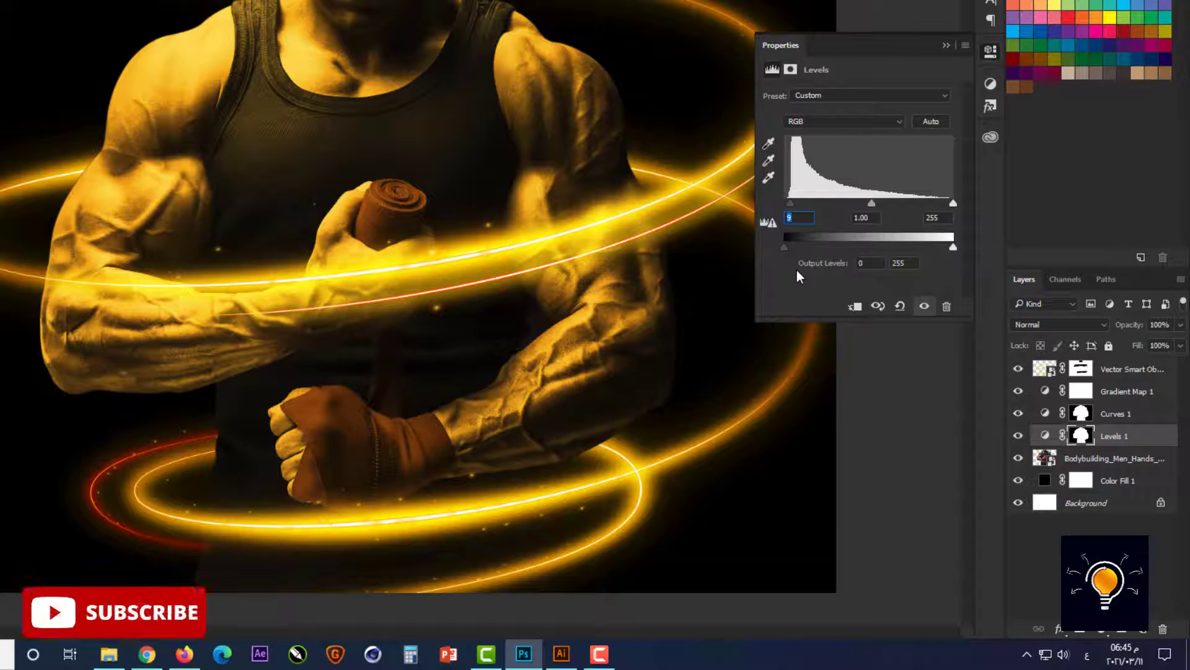
text(7)
key(Tab)
key(Tab)
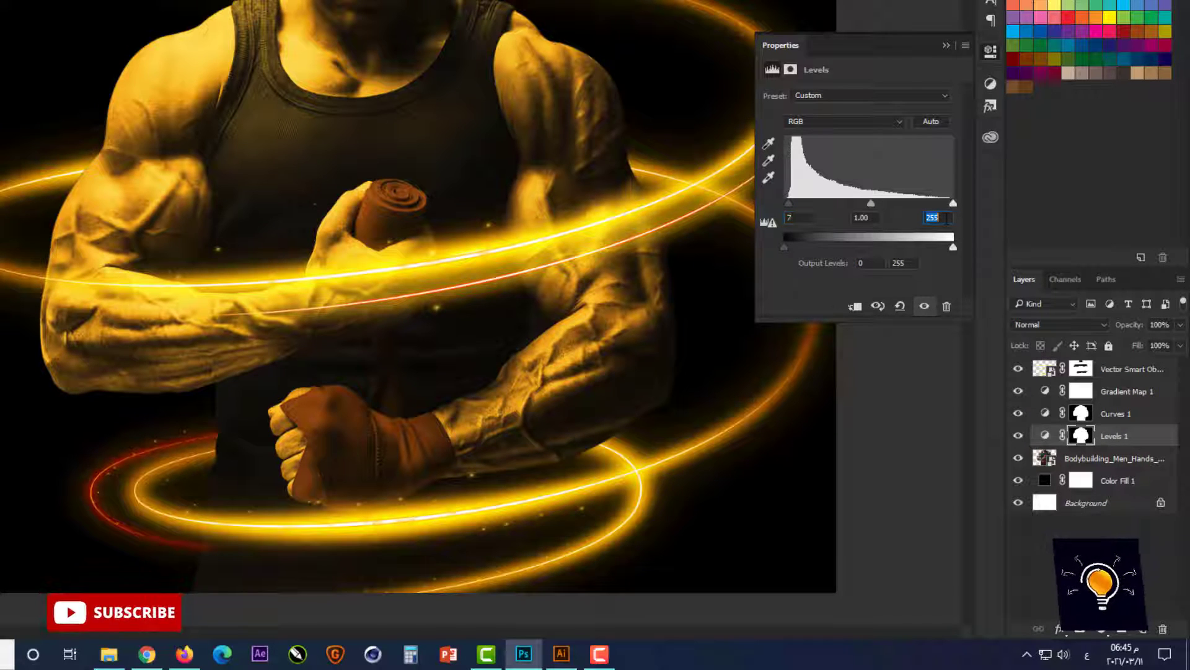
text(250)
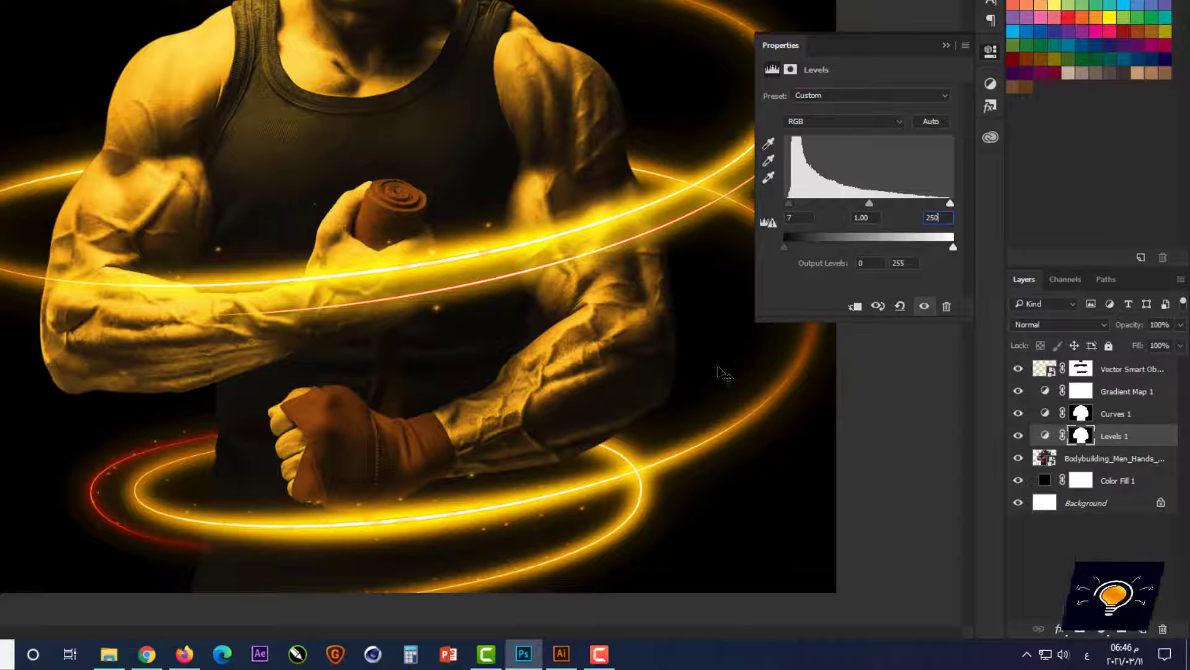
click(946, 46)
Load the bodybuilder layer's outline as a selection and add a Hue/Saturation adjustment layer masked to it.
click(1044, 459)
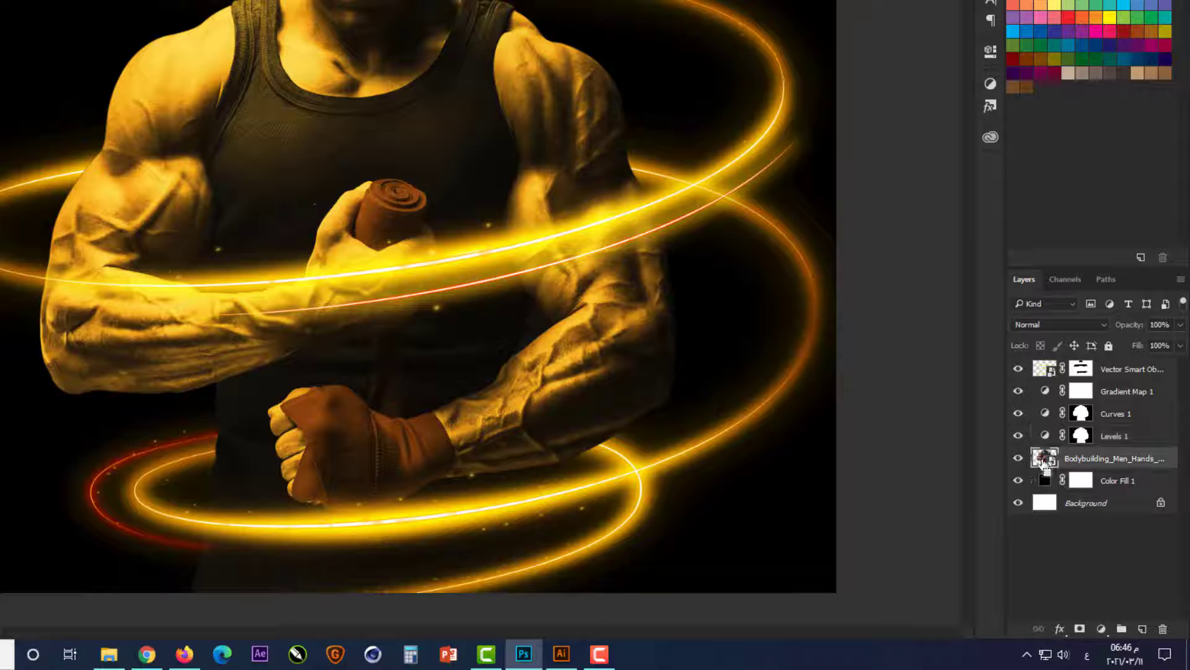
ctrl+click(1045, 462)
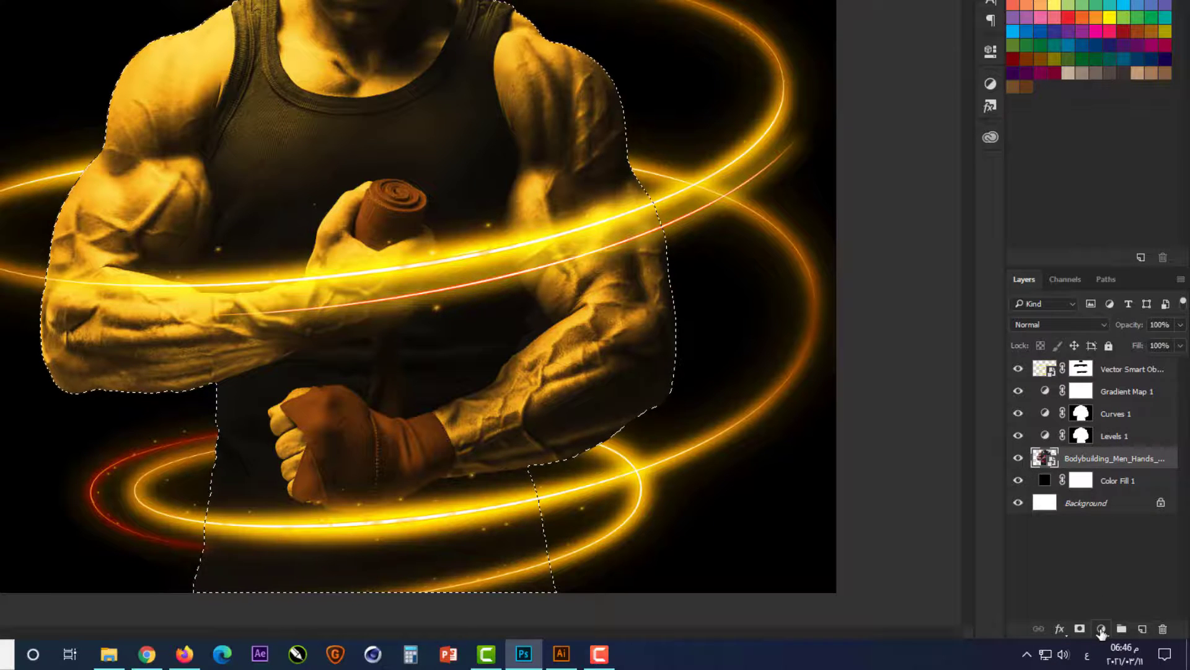
click(1101, 628)
click(1110, 442)
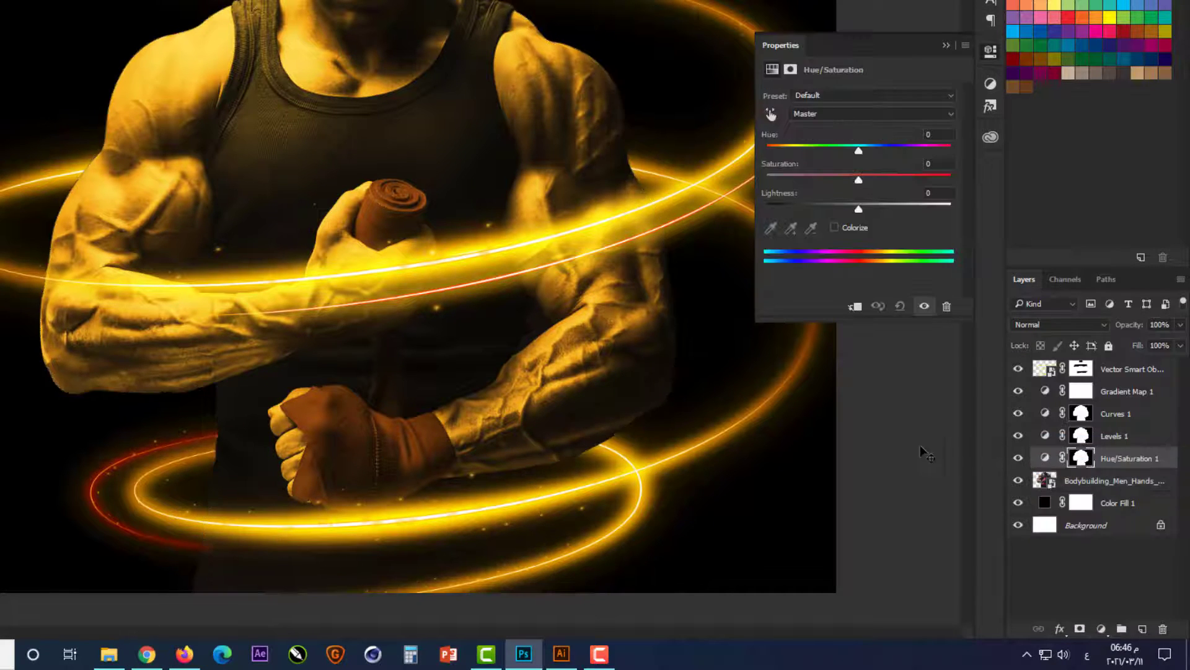
Set the Hue/Saturation adjustment's master saturation to +10 and lightness to -7.
click(944, 163)
text(5)
key(Return)
text(12)
key(Return)
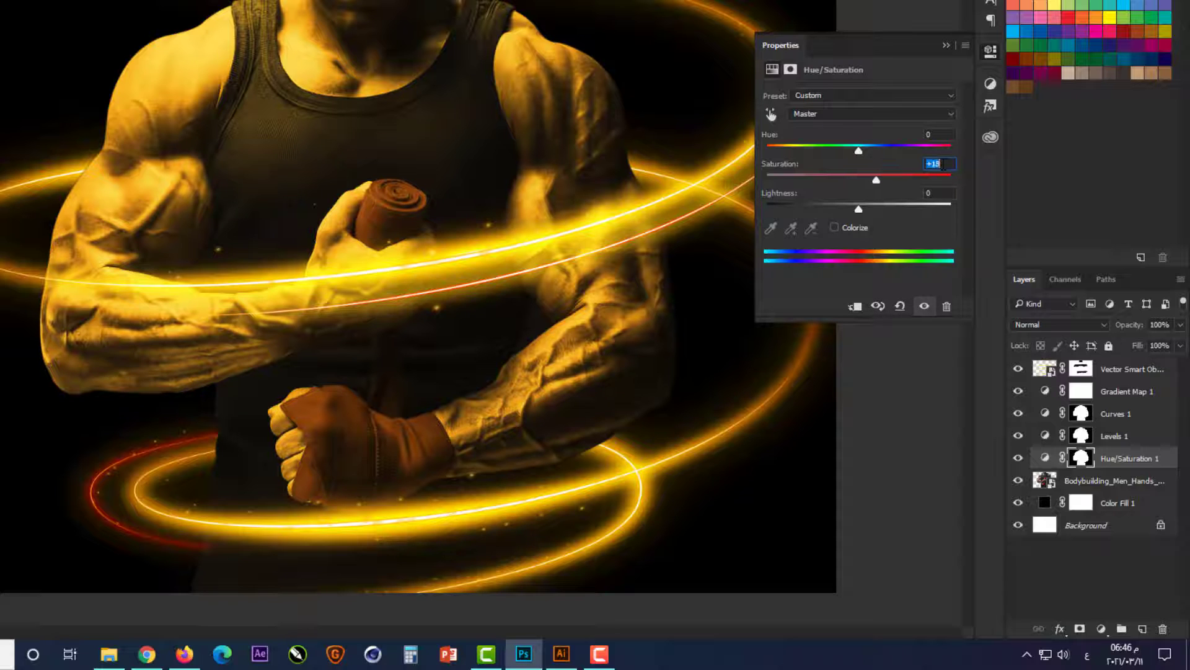
key(Down)
key(Down)
key(Down)
drag(869, 210, 852, 202)
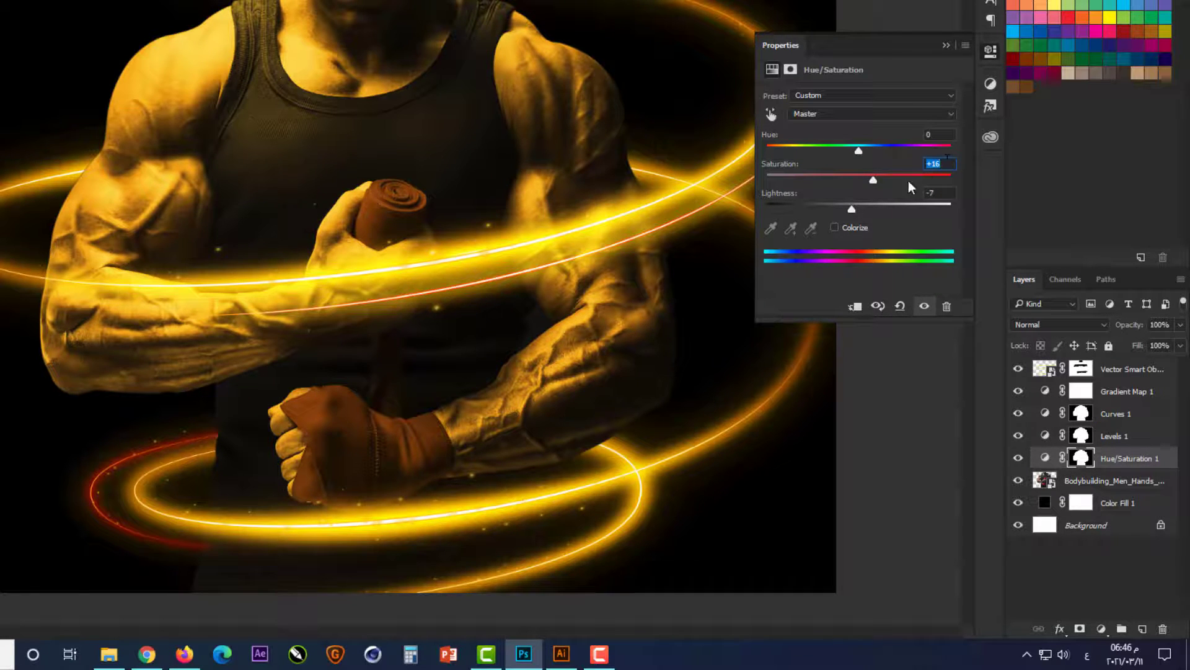
text(10)
click(944, 42)
click(861, 437)
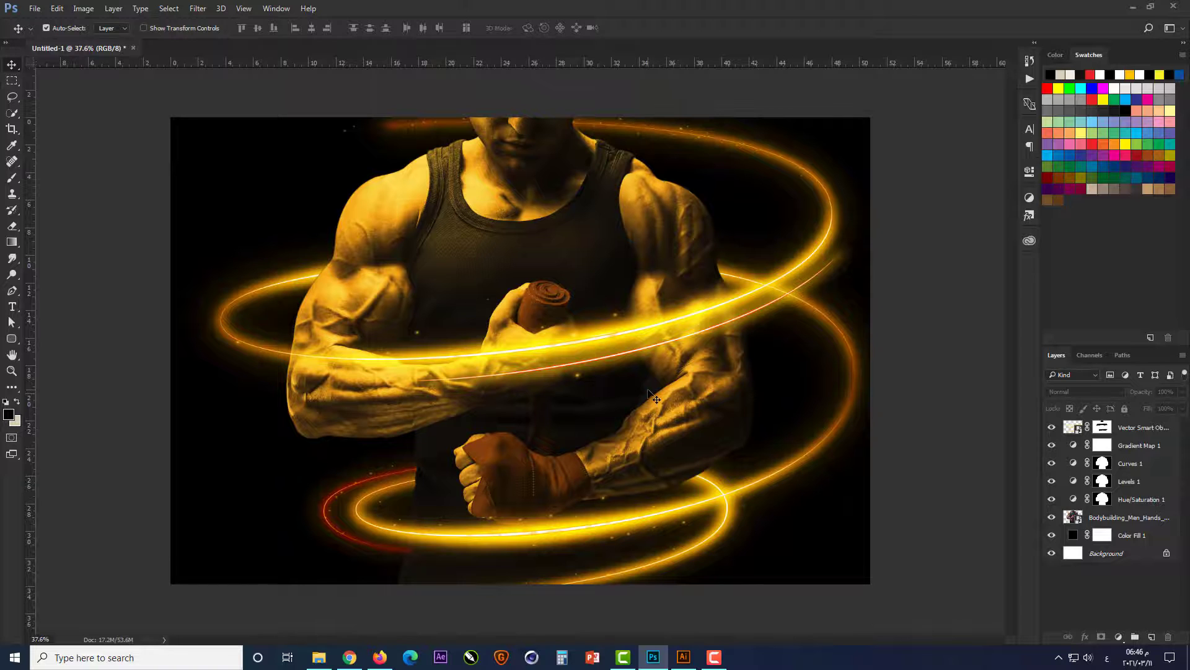
Group the light spiral smart object with the Gradient Map, Curves, Levels and Hue/Saturation adjustment layers.
scroll(655, 398, up, 1)
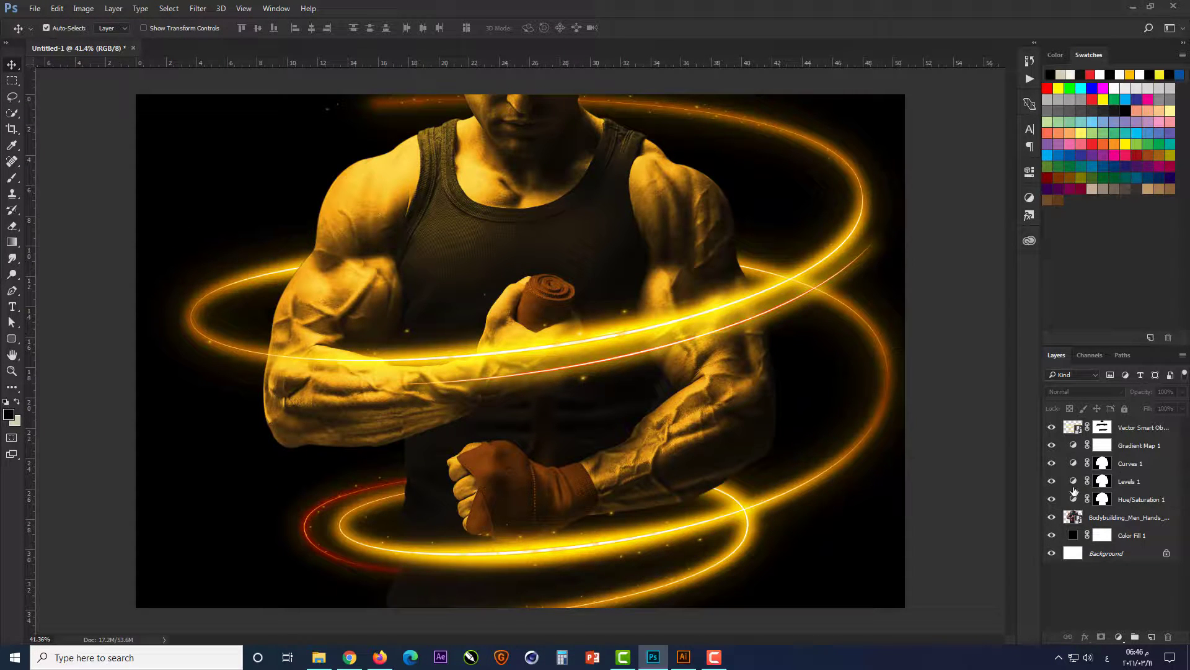
click(1141, 431)
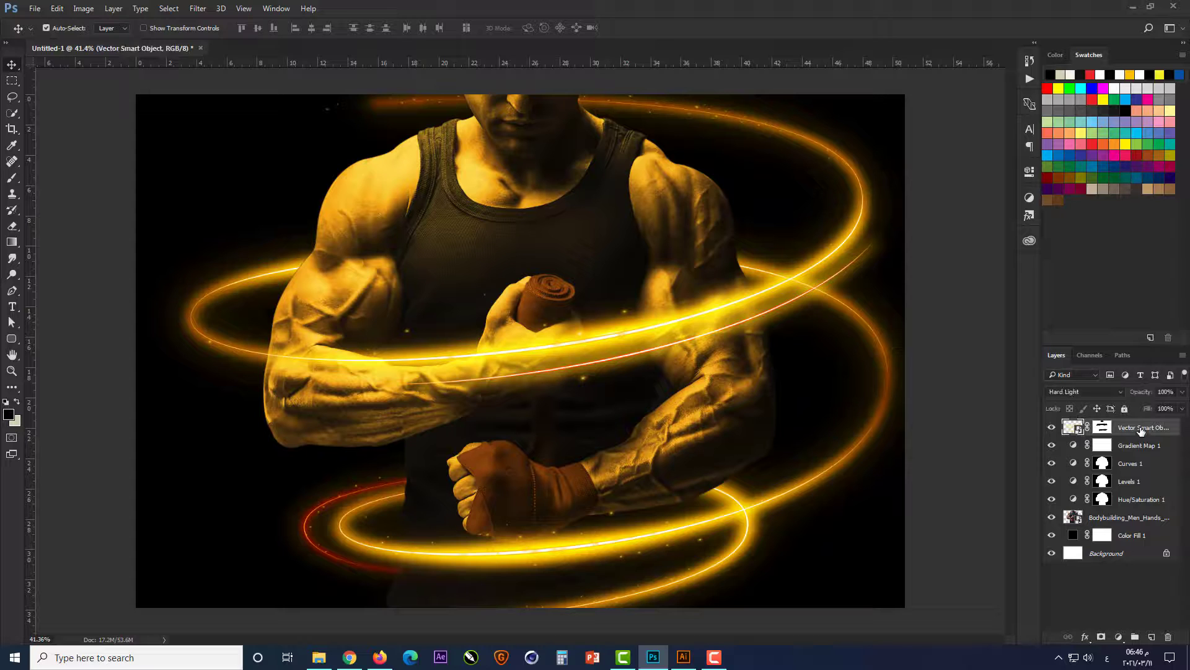
shift+click(1133, 500)
key(ctrl)
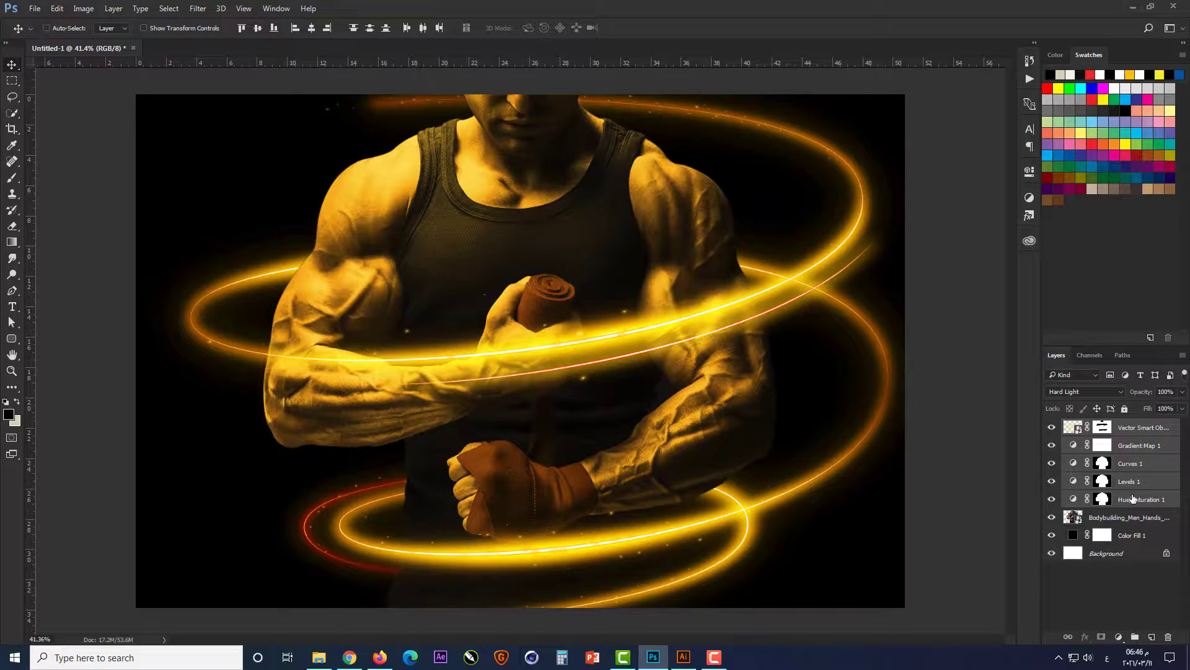
key(ctrl+g)
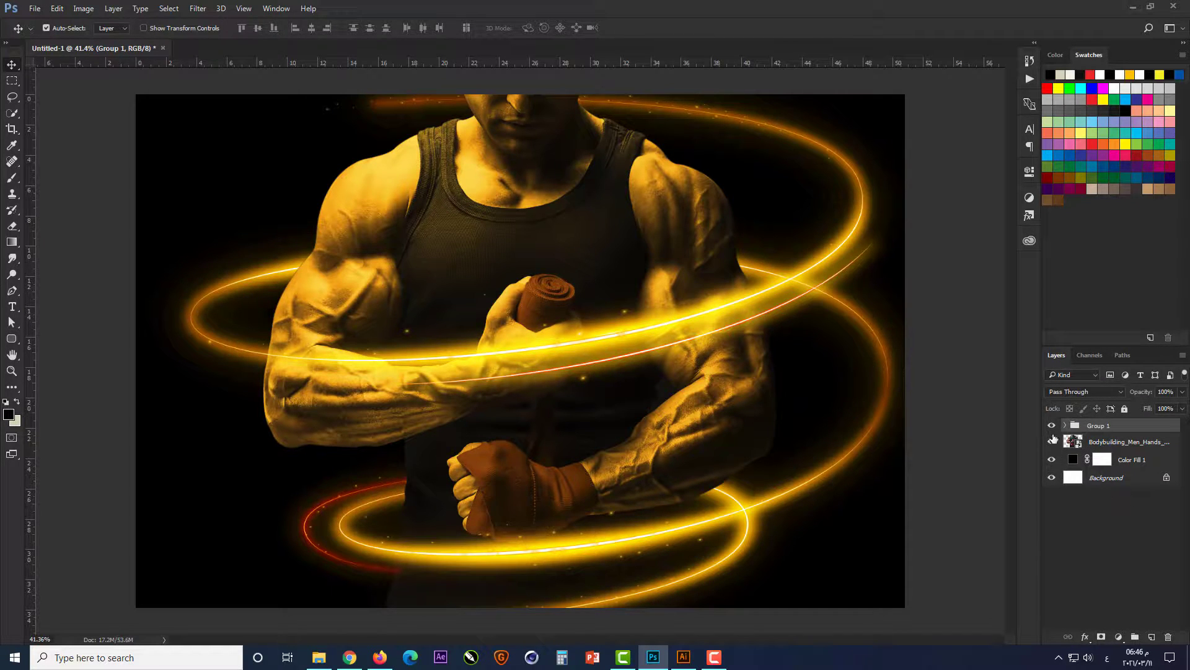
Compare the composite before and after by hiding and showing the group of effects twice.
click(1052, 425)
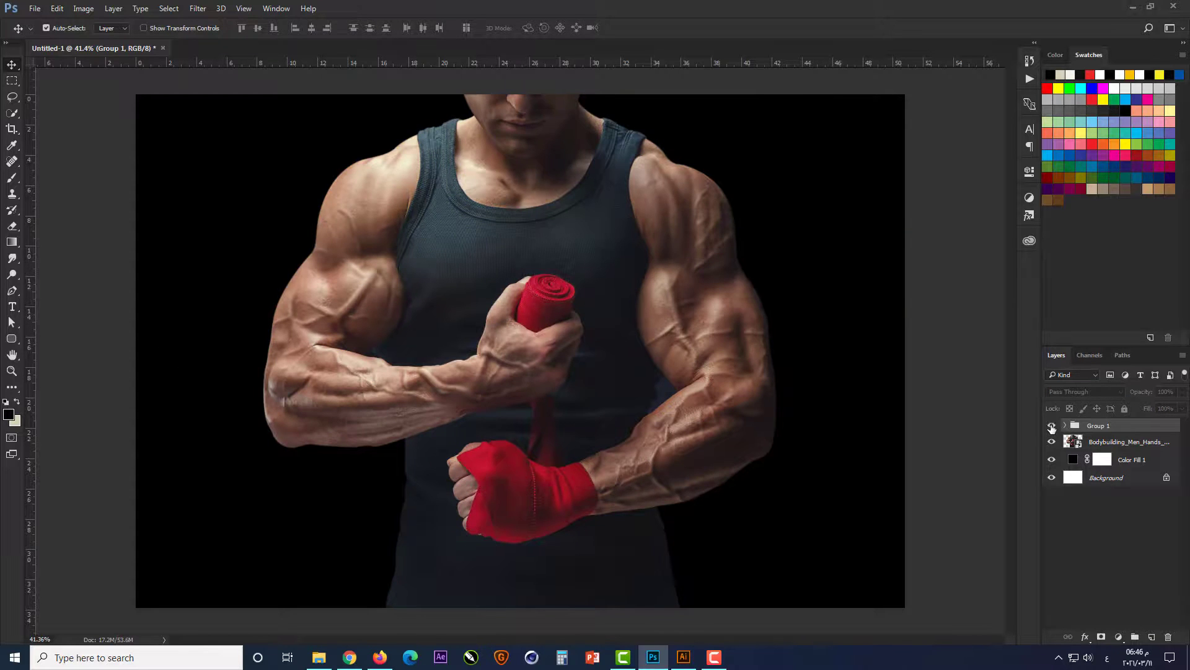
click(1052, 427)
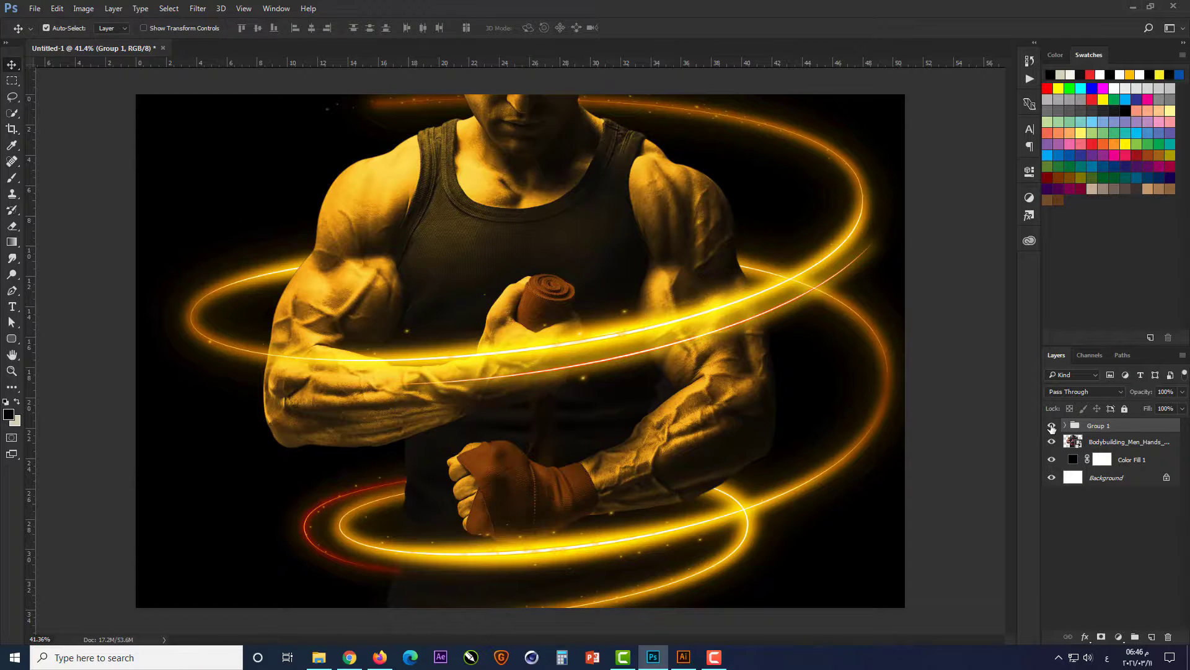
click(1052, 426)
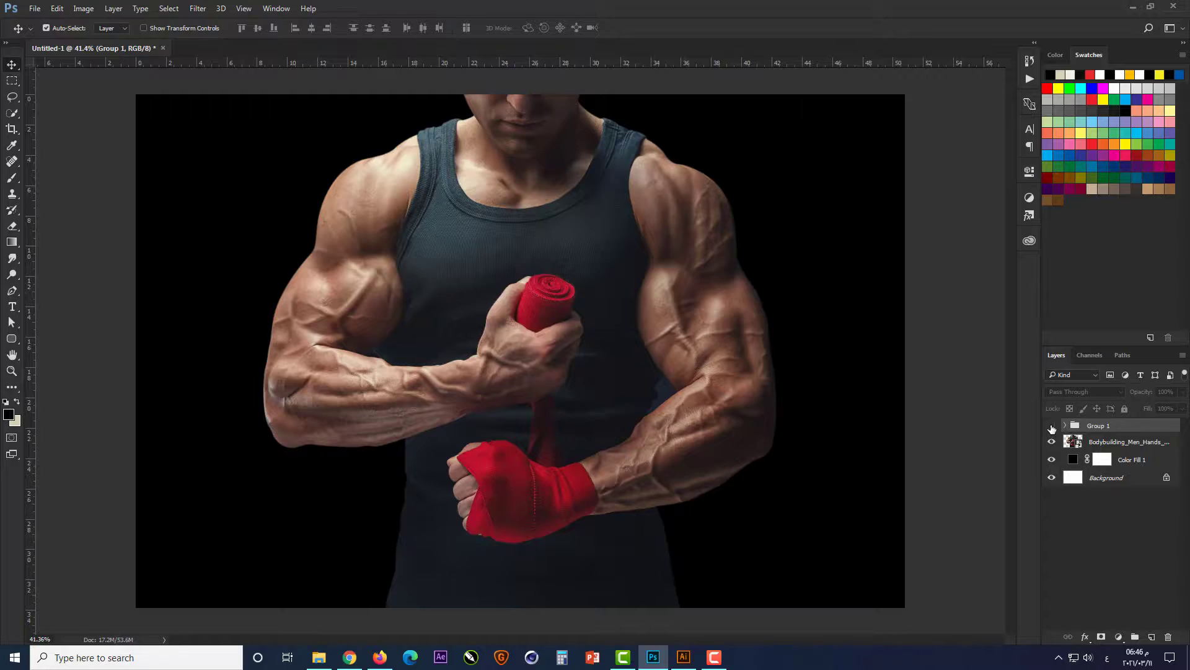
click(1052, 427)
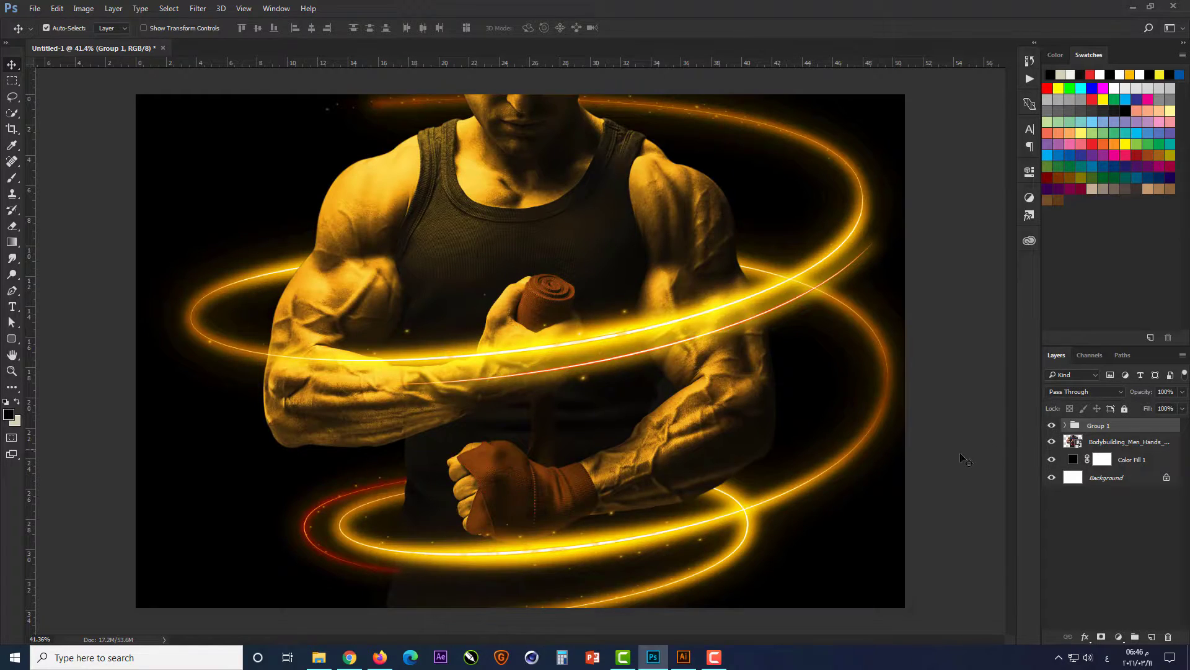